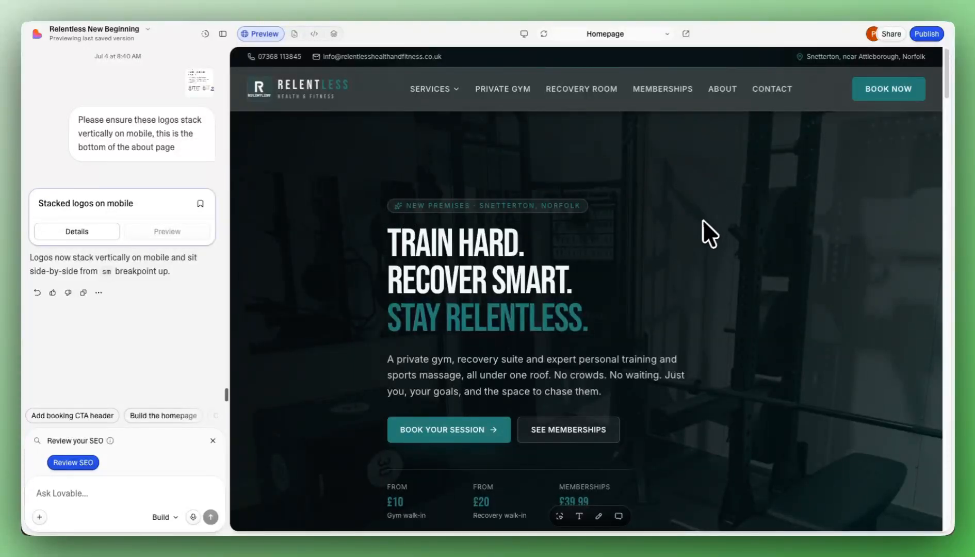
Open the GitHub connection in the Git settings of the Relentless New Beginning project.
scroll(702, 222, "down", 1)
scroll(702, 224, "up", 1)
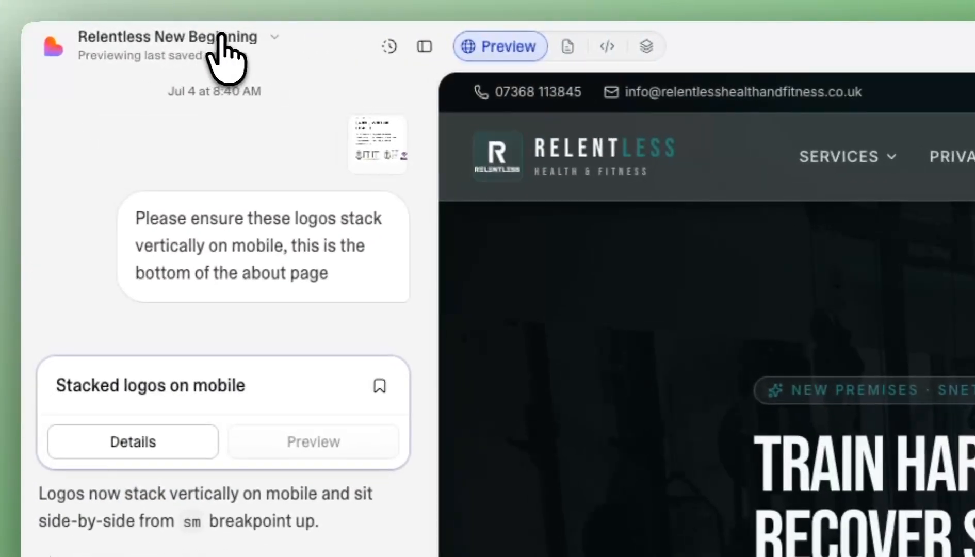
left_click(119, 29)
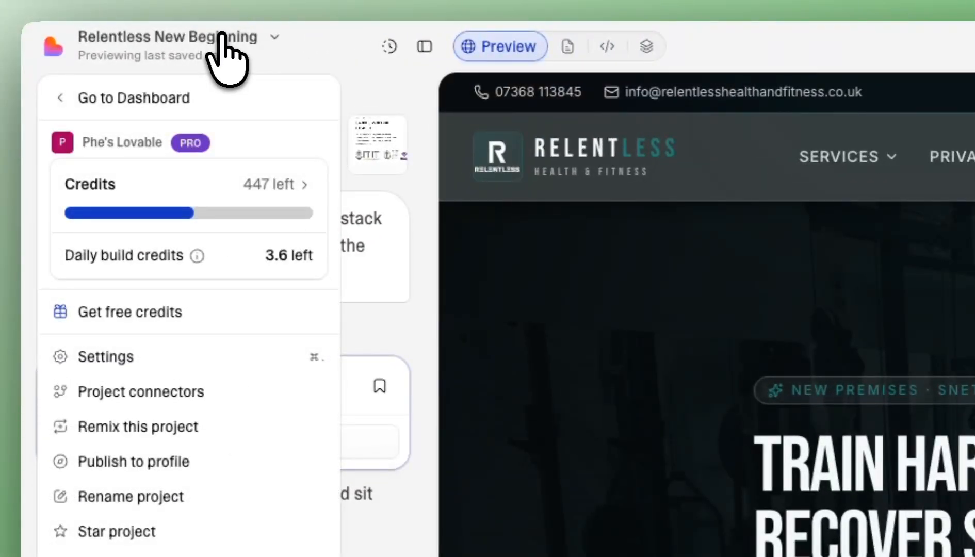
left_click(111, 357)
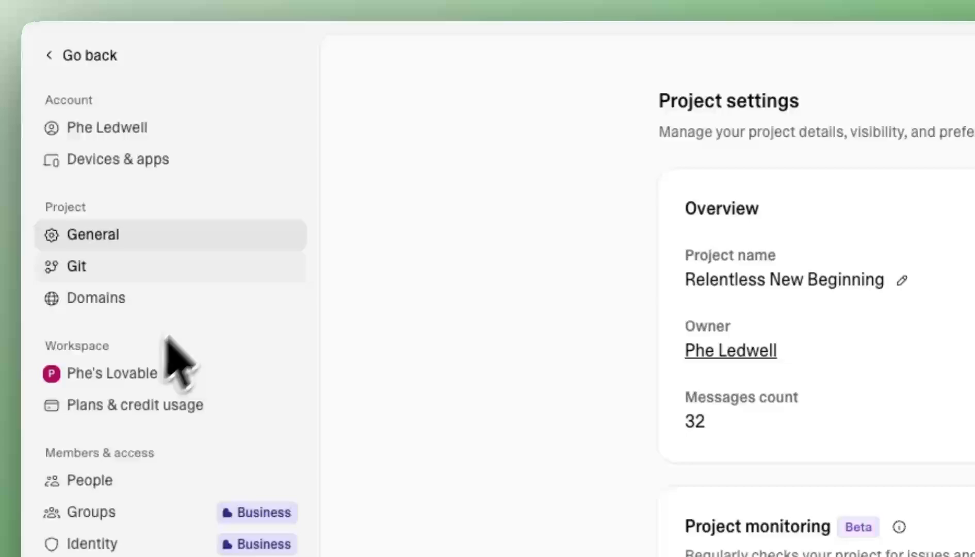
left_click(78, 266)
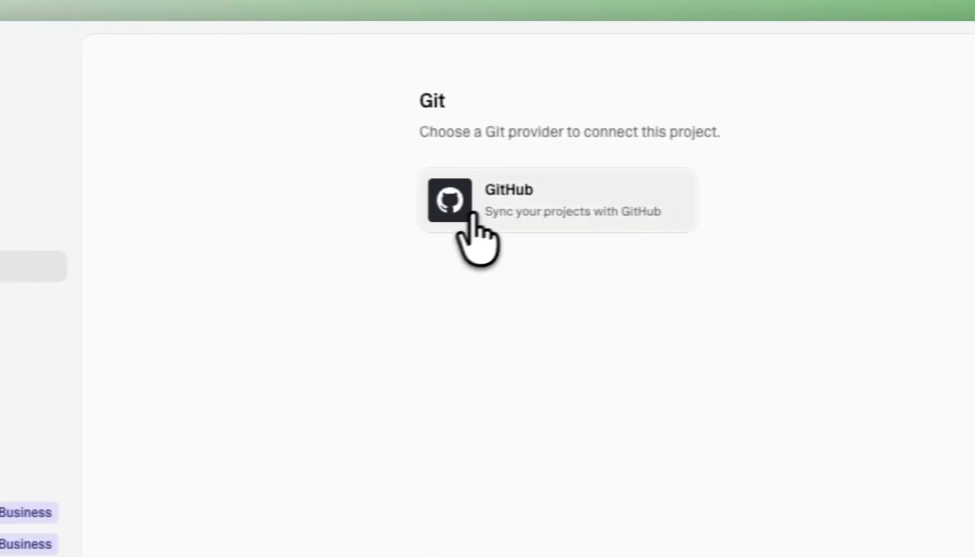
left_click(442, 202)
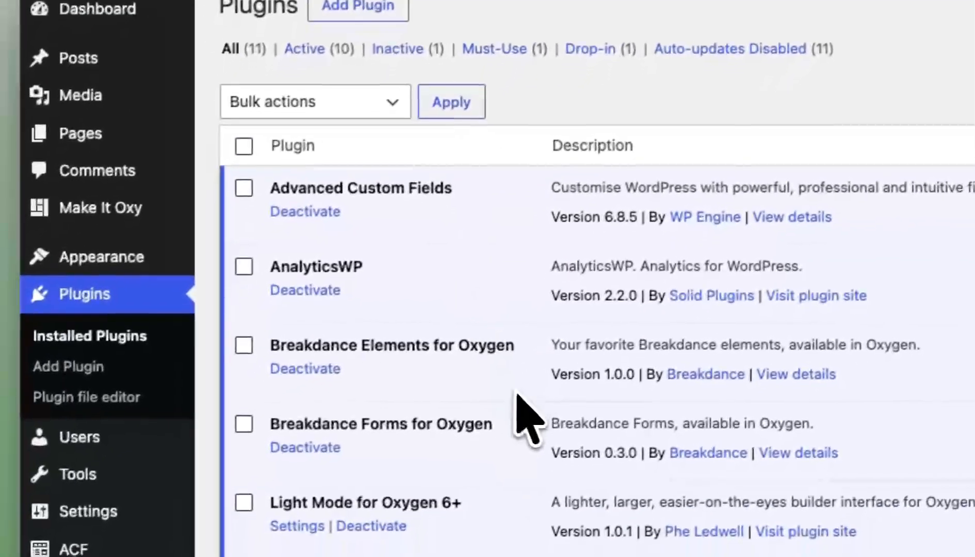
Switch to the WordPress site, review its installed plugins, and open the Make It Oxy dashboard.
scroll(454, 485, "down", 3)
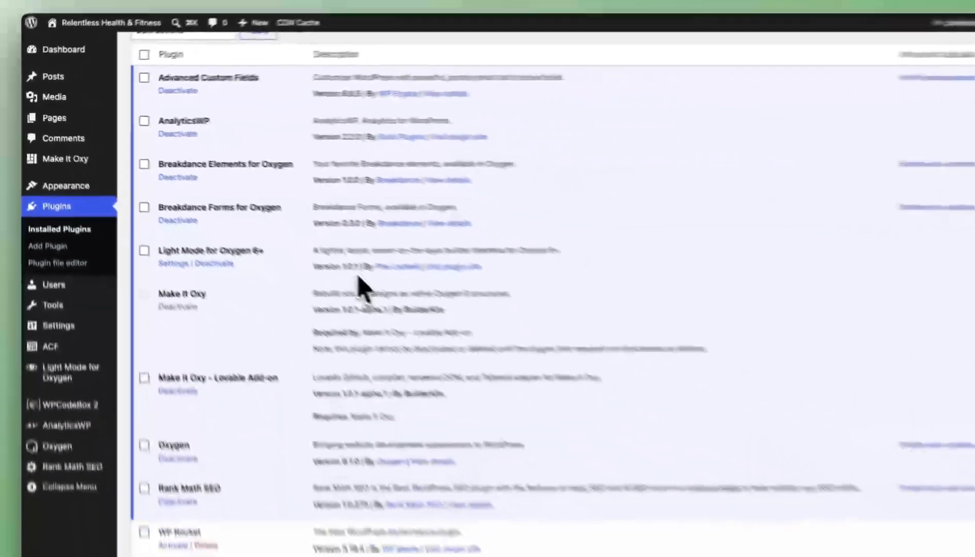
scroll(632, 406, "down", 1)
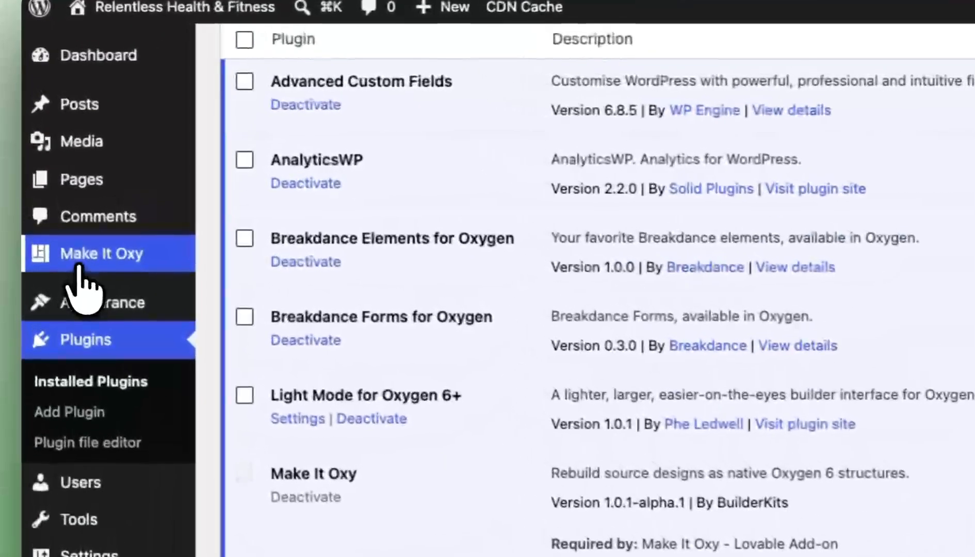
left_click(121, 256)
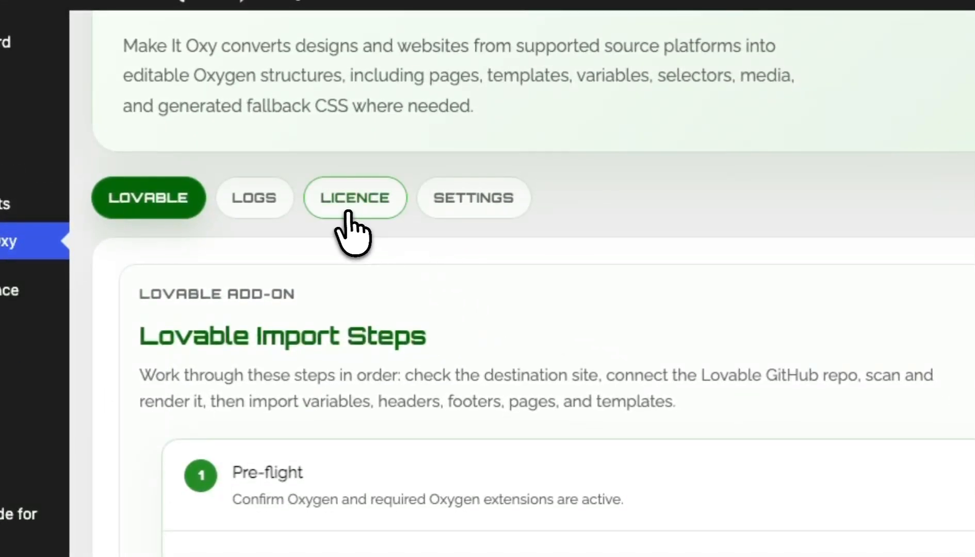
Copy the Make it Oxy licence key from the BuilderKits account and activate the plugin licence with it.
left_click(467, 391)
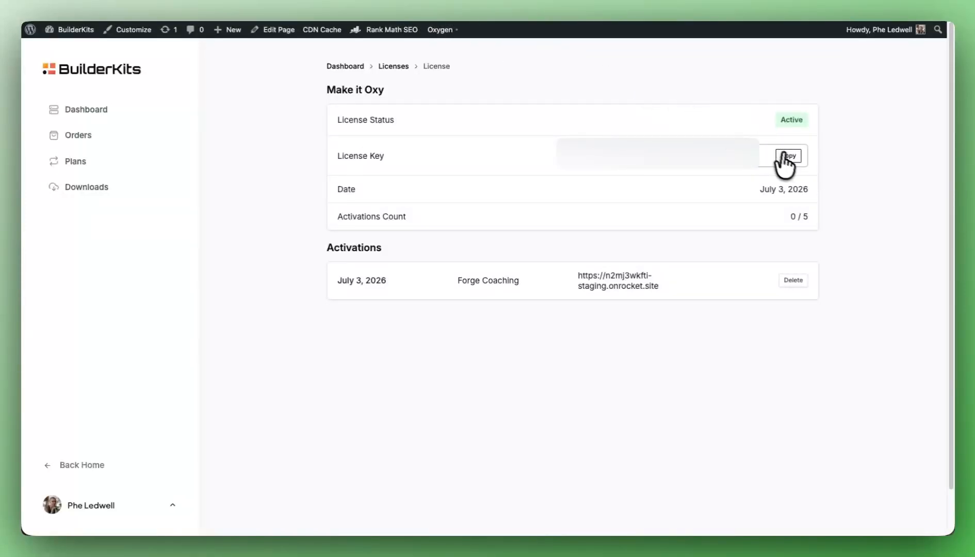
left_click(784, 155)
left_click(396, 7)
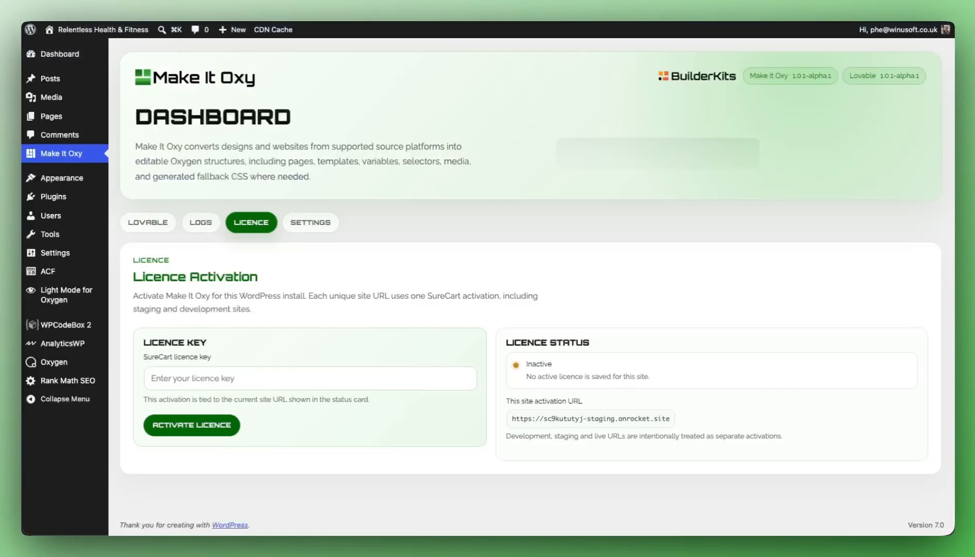
left_click(240, 379)
key("ctrl+v")
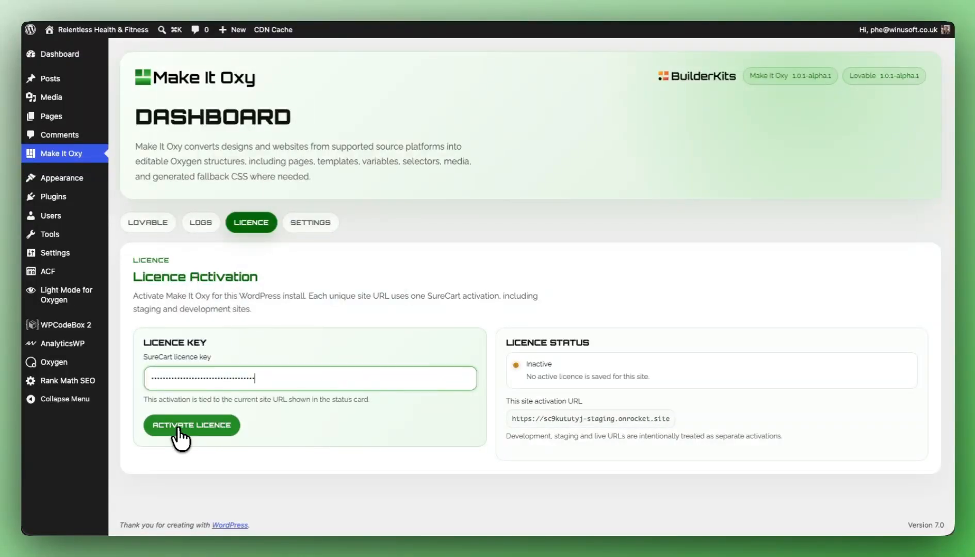
left_click(181, 427)
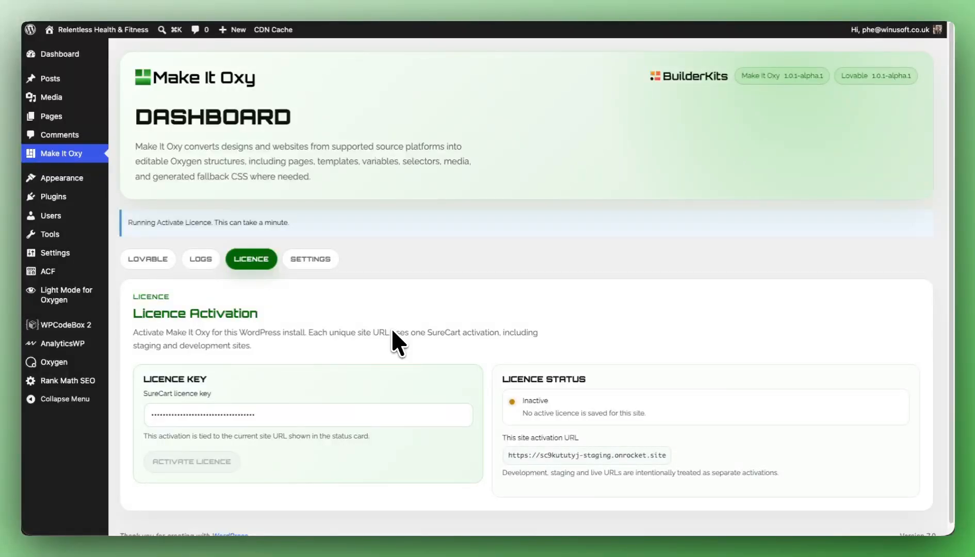
left_click(538, 164)
scroll(340, 257, "down", 1)
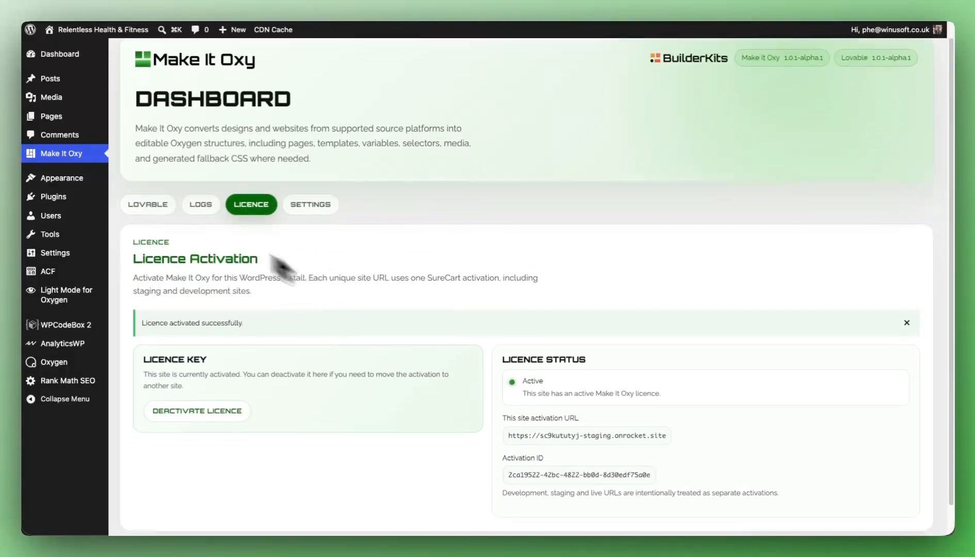
Check the required Oxygen and Breakdance plugins in the Lovable pre-flight check and continue to the Lovable Adapter step.
left_click(147, 204)
scroll(533, 247, "down", 4)
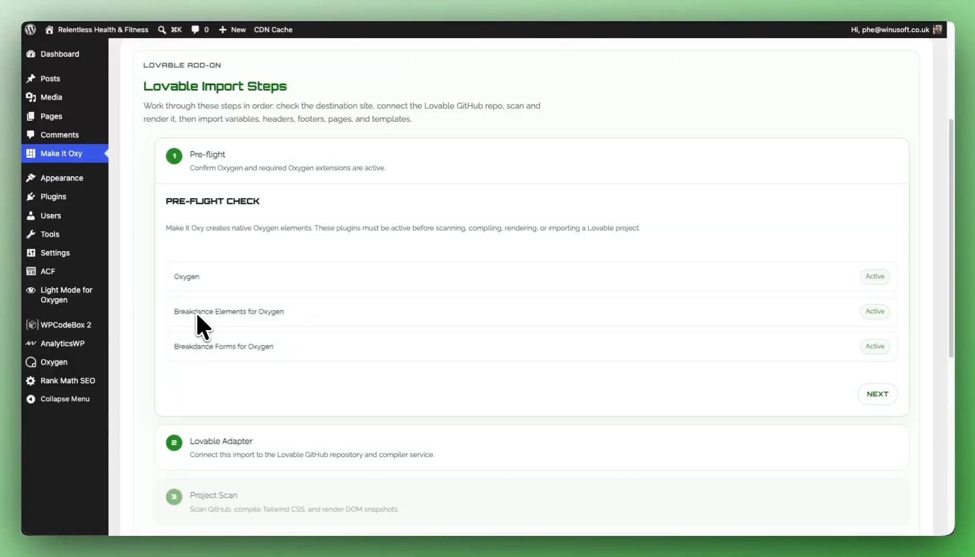
left_click_drag(189, 313, 284, 312)
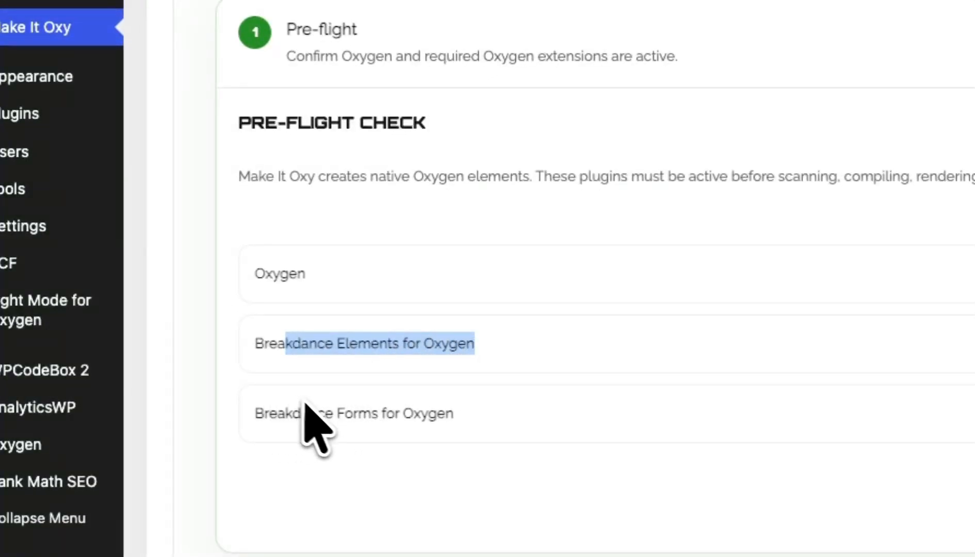
left_click(337, 416)
left_click_drag(312, 416, 458, 428)
left_click(405, 419)
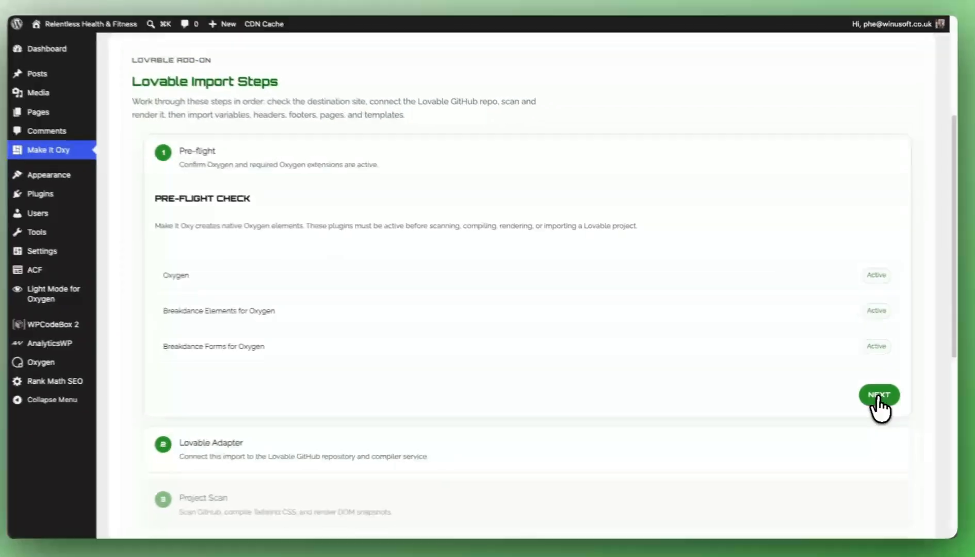
left_click(873, 395)
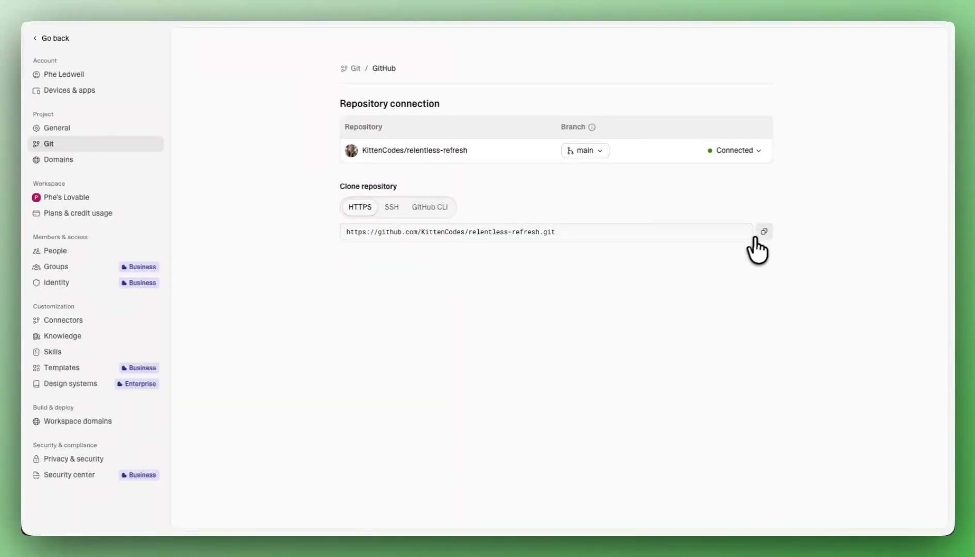
Copy the relentless-refresh HTTPS clone URL from Lovable's Git settings and enter it as the adapter's GitHub Repository URL.
left_click(764, 232)
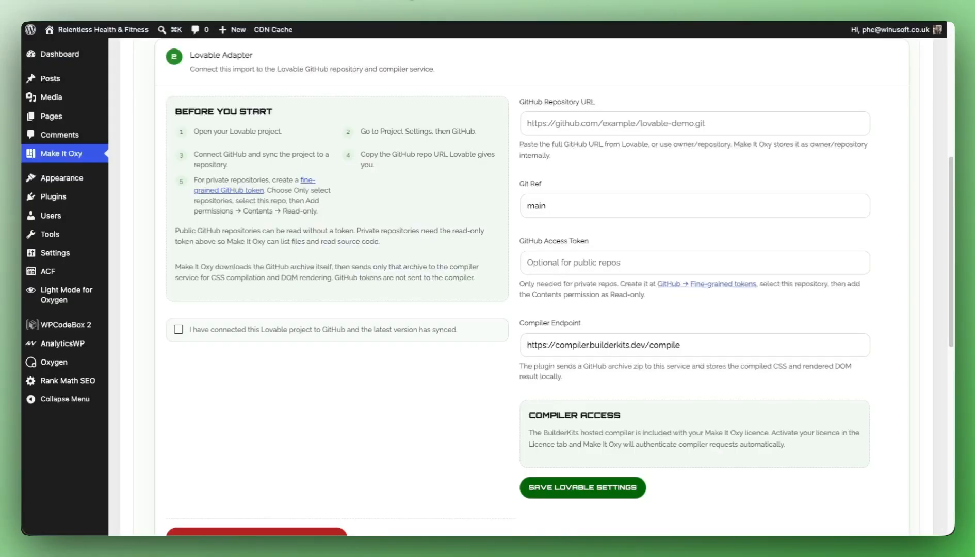
left_click(573, 126)
key("ctrl+v")
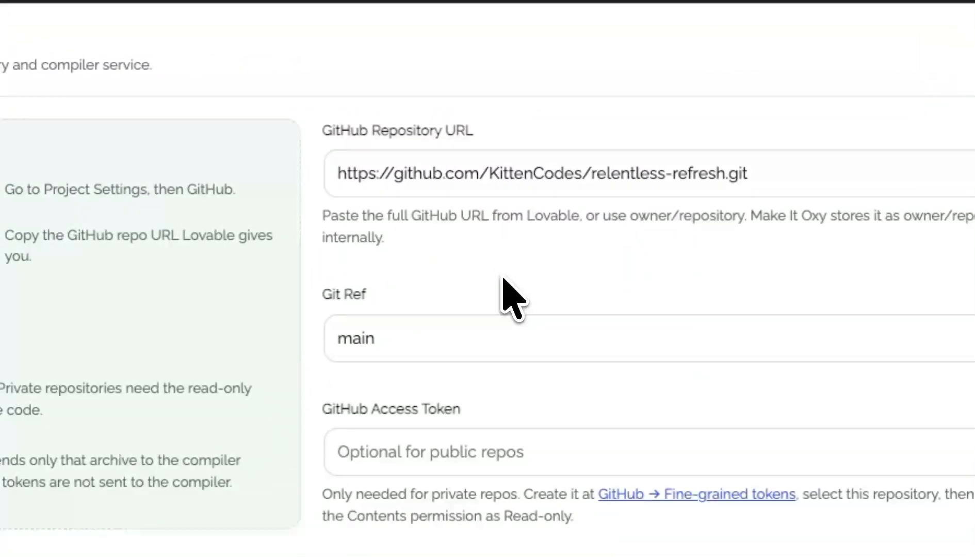
Open the Make it Oxy - Lovable fine-grained token on GitHub and confirm access with the verification code.
scroll(578, 284, "down", 2)
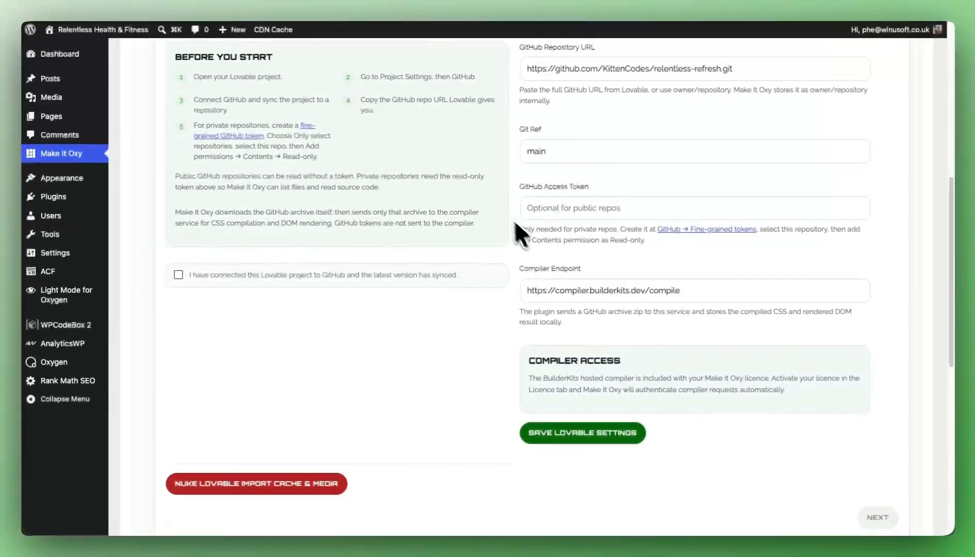
left_click(722, 231)
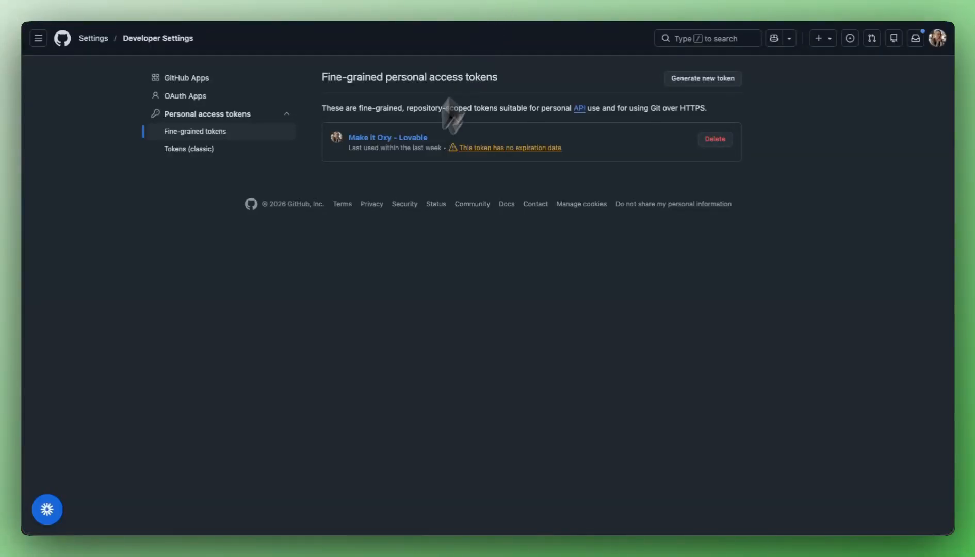
left_click(376, 138)
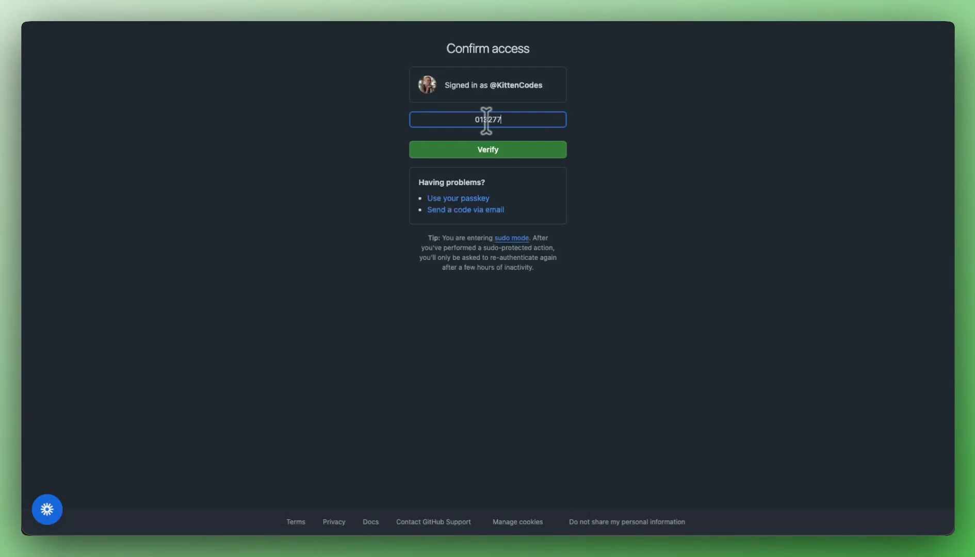
left_click(517, 149)
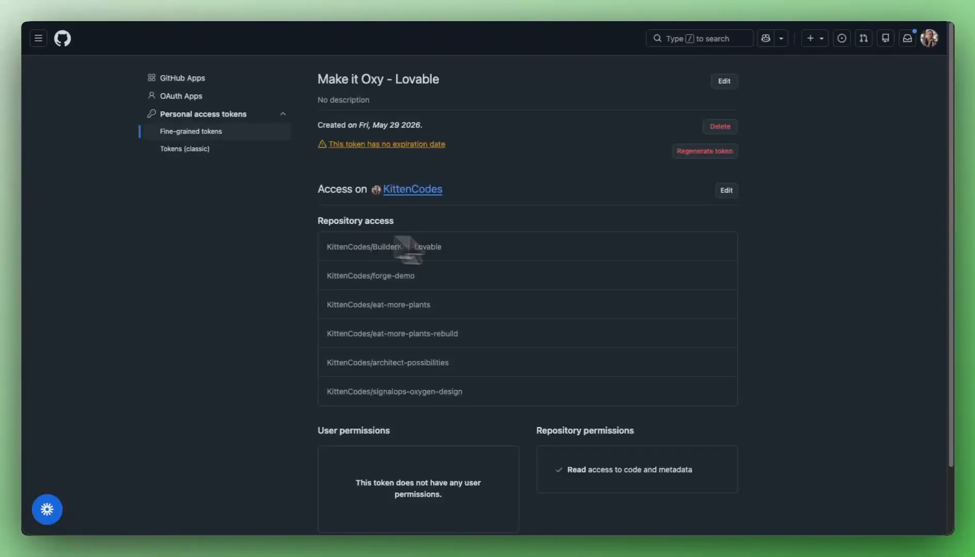
Add the relentless-refresh repository to the token's selected repositories and update the token.
left_click(726, 192)
scroll(395, 299, "down", 1)
left_click(385, 359)
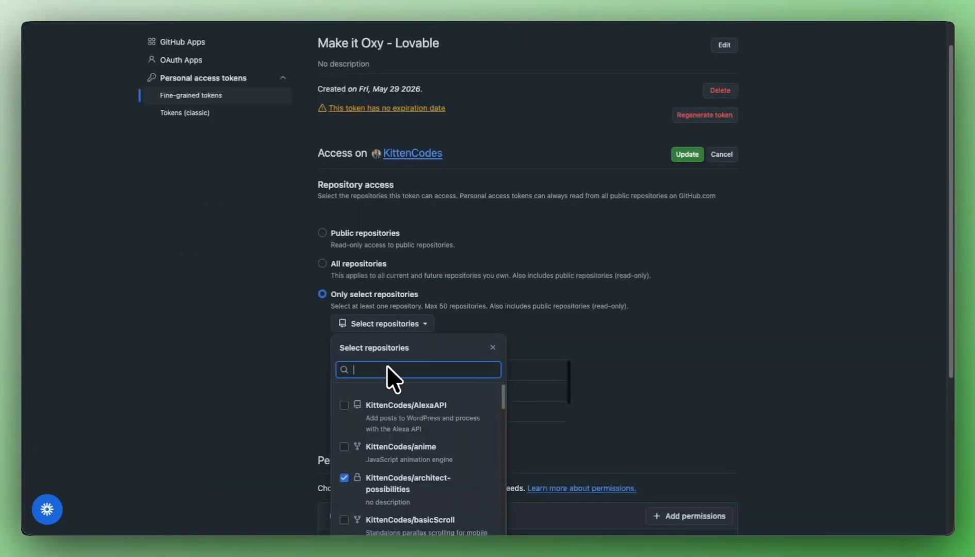
type("rele")
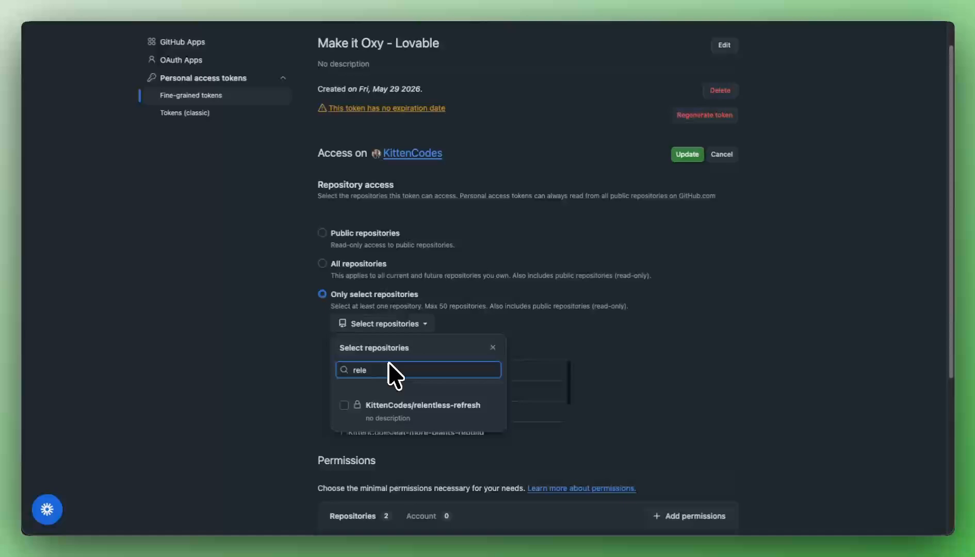
left_click(344, 405)
left_click(250, 348)
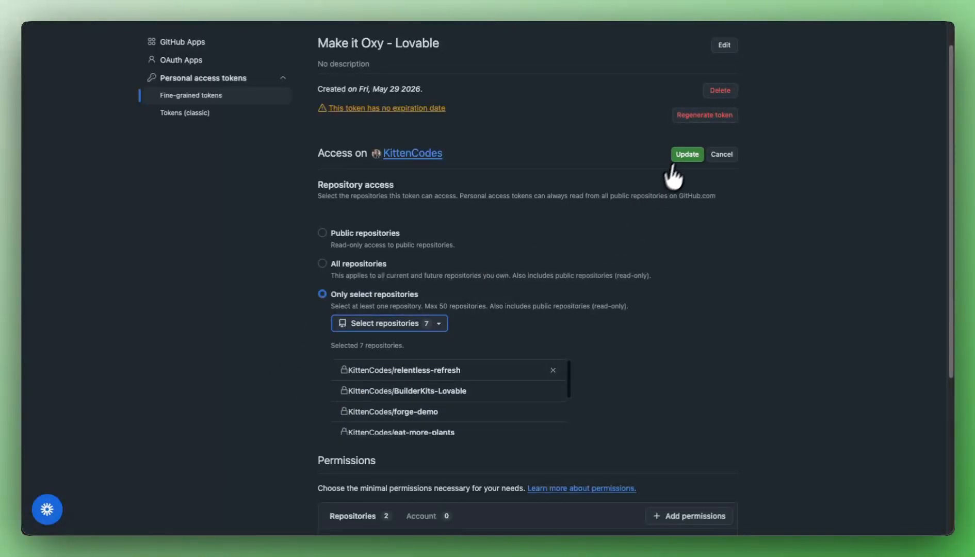
left_click(685, 155)
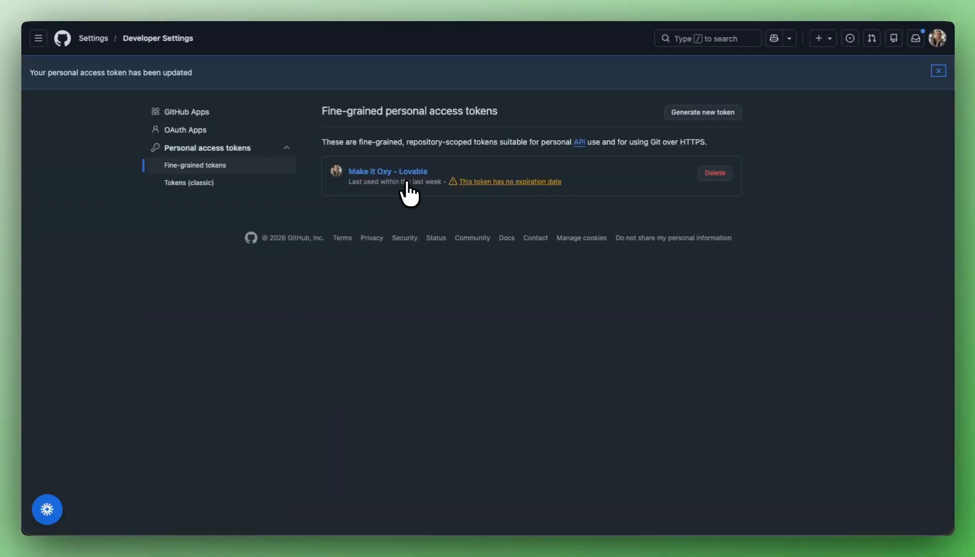
Switch back to the Make It Oxy adapter settings in WordPress and paste the token in the GitHub Access Token field.
left_click(448, 7)
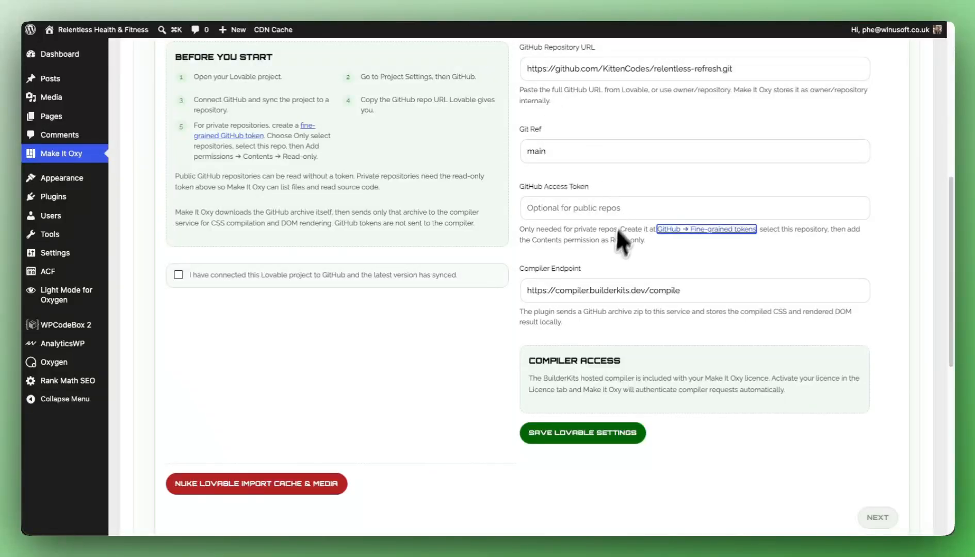
scroll(622, 242, "up", 1)
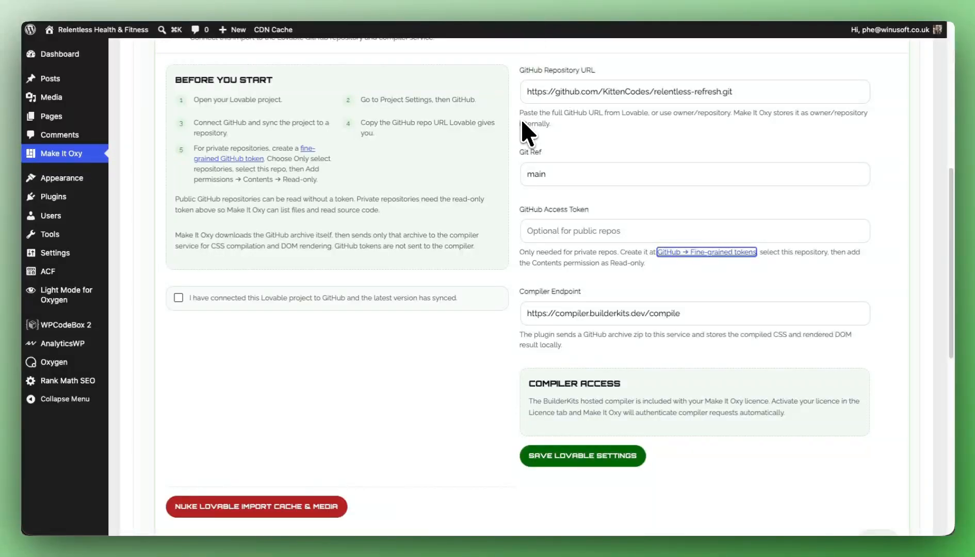
left_click(571, 231)
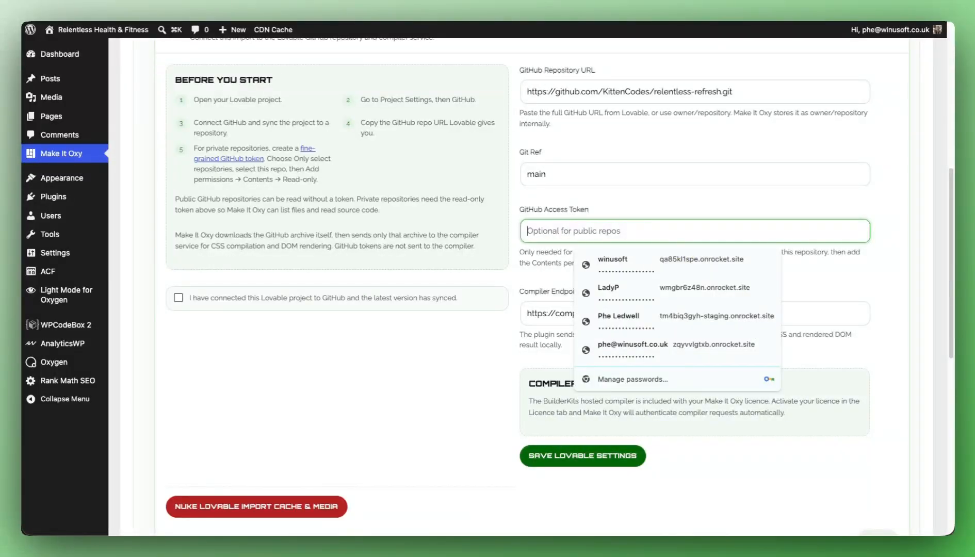
key("super+v")
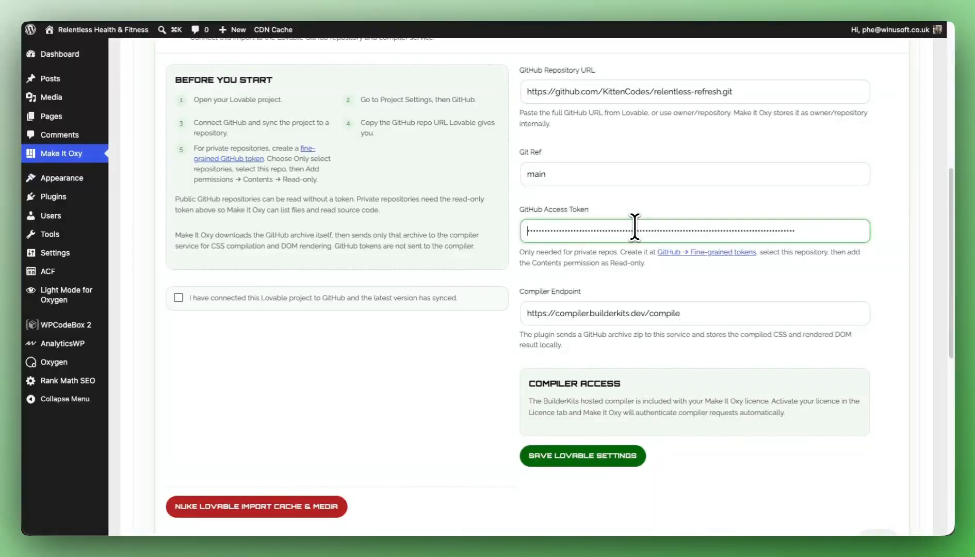
Confirm that the Lovable project is connected to GitHub with the latest version synced, and save the Lovable settings.
left_click(555, 462)
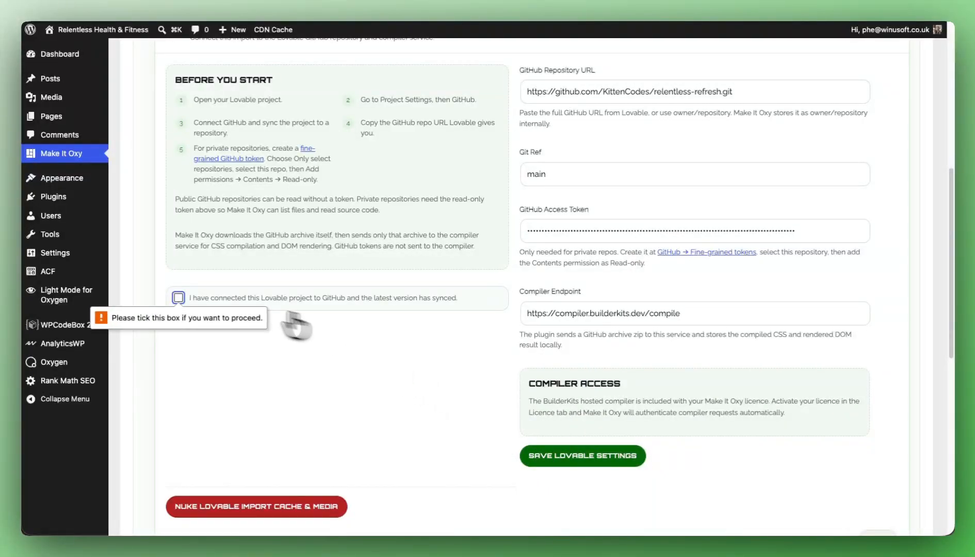
left_click(178, 297)
left_click(585, 461)
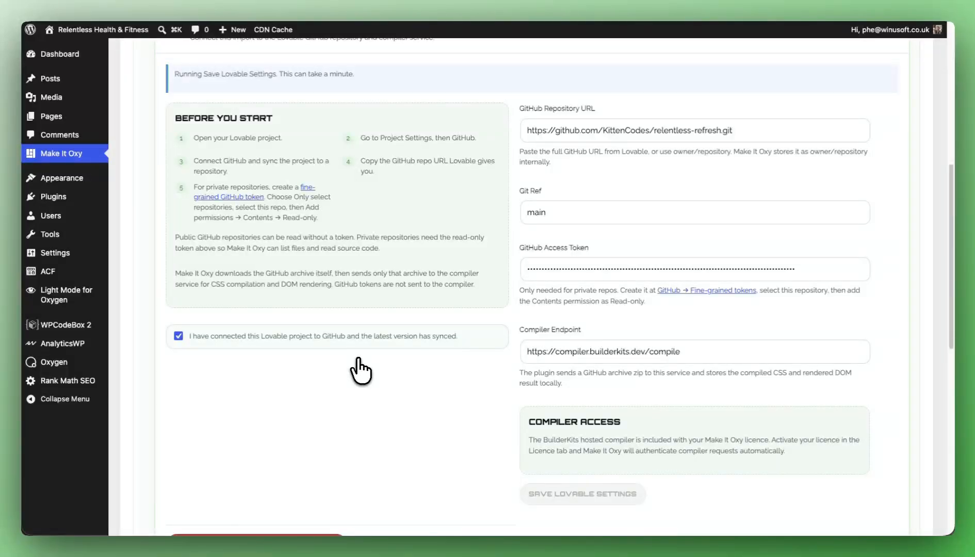
scroll(415, 259, "down", 8)
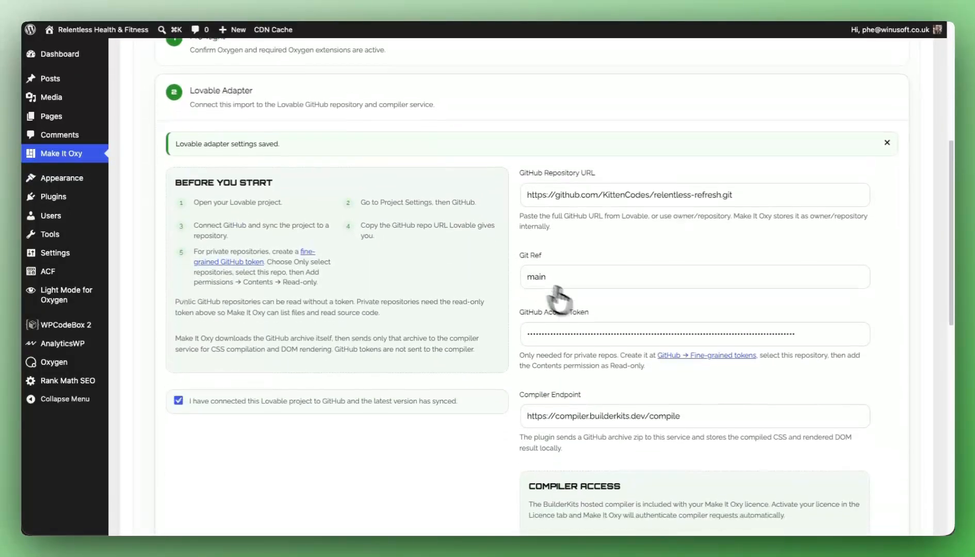
left_click(878, 387)
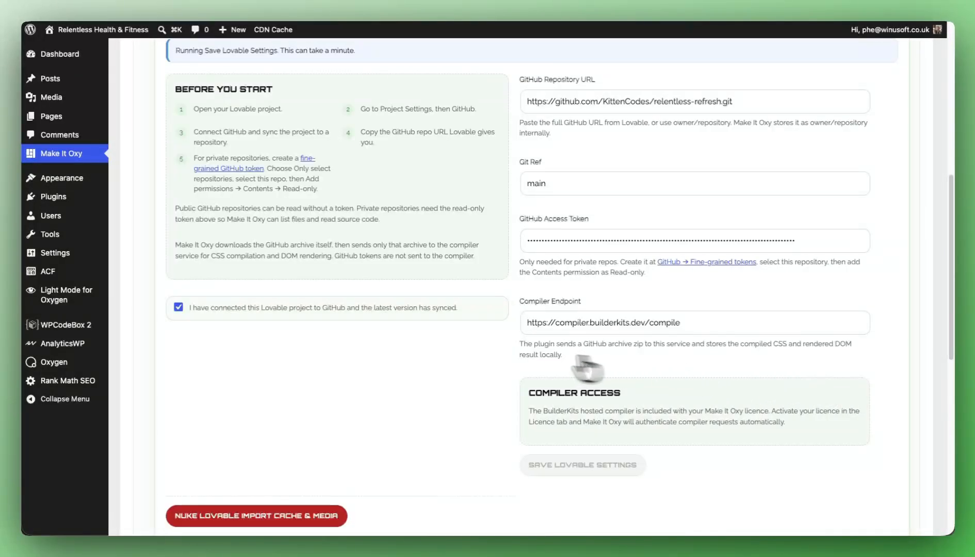
Check the site's existing WordPress pages and the Oxygen templates before running the project scan.
scroll(351, 258, "down", 5)
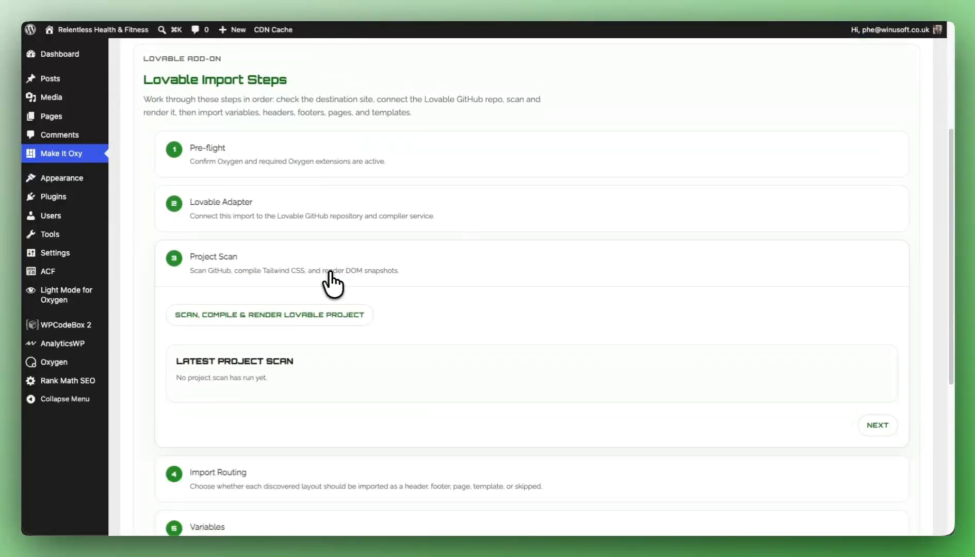
scroll(342, 294, "up", 1)
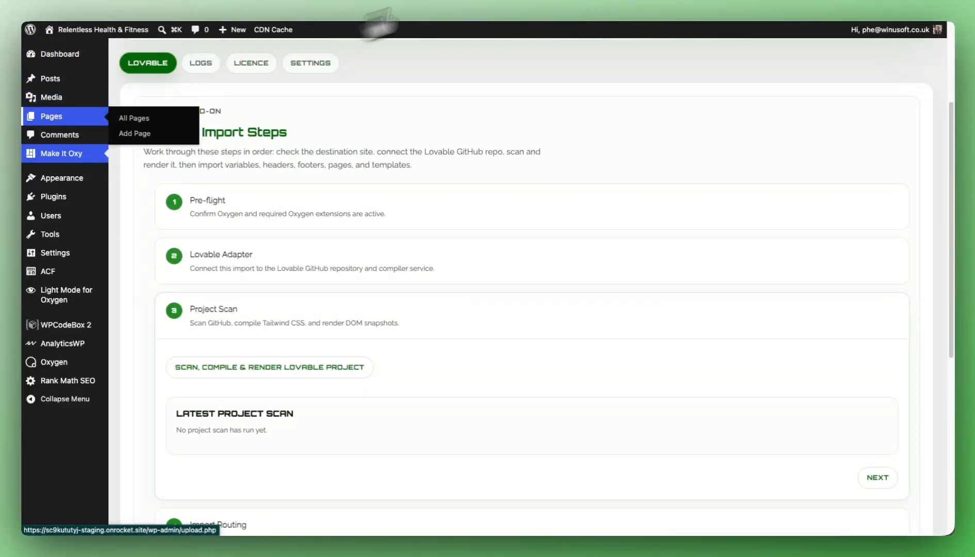
left_click(53, 116)
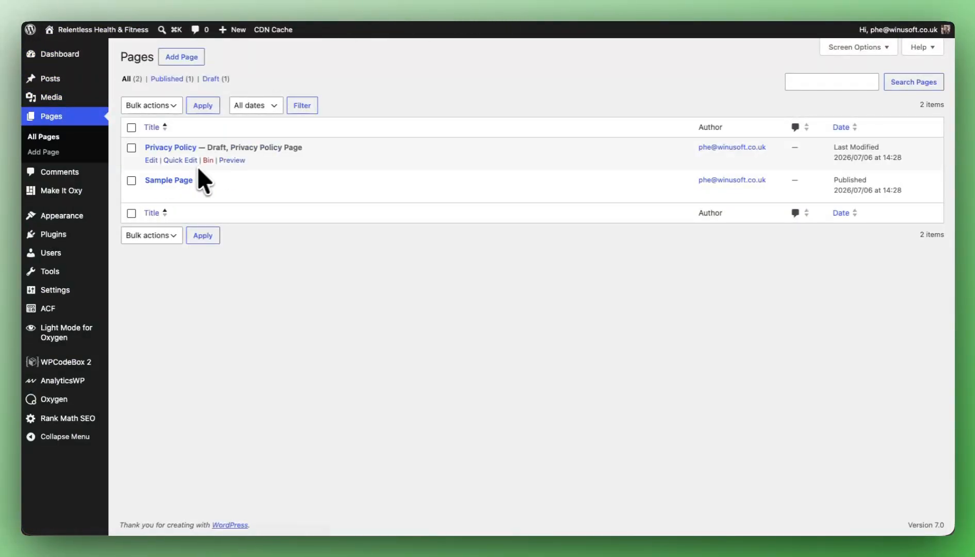
mouse_move(64, 400)
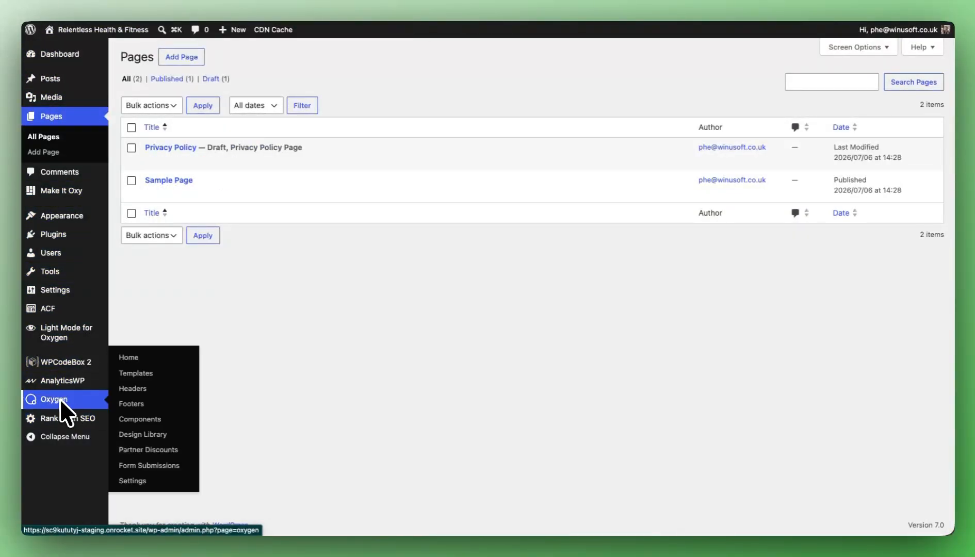
left_click(134, 375)
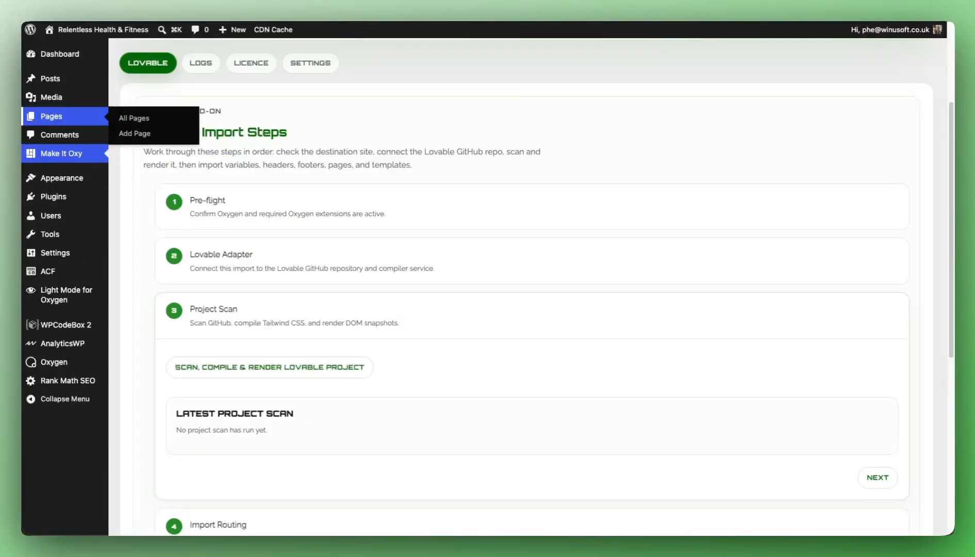
Scan, compile and render the Lovable project, and review the latest project scan's log, key files and likely pages.
scroll(387, 373, "down", 2)
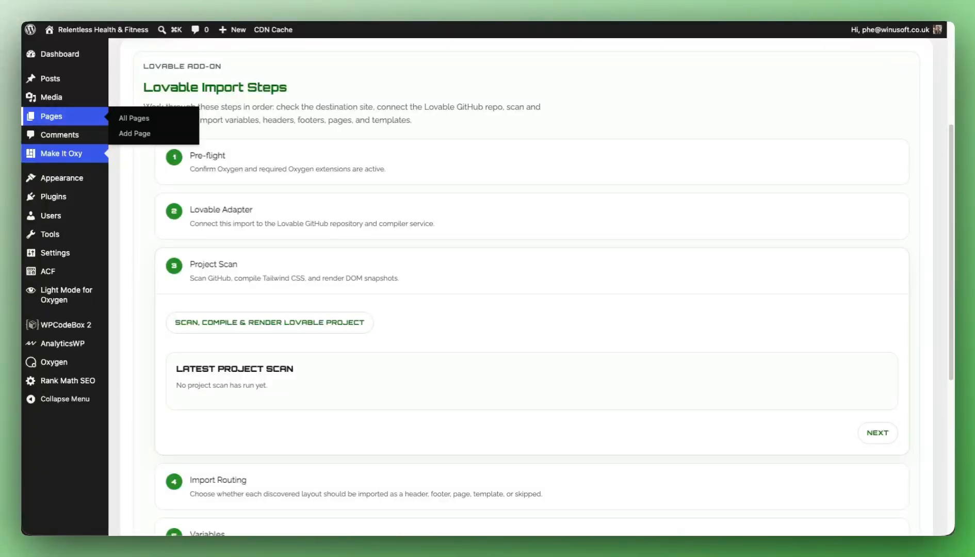
left_click(285, 324)
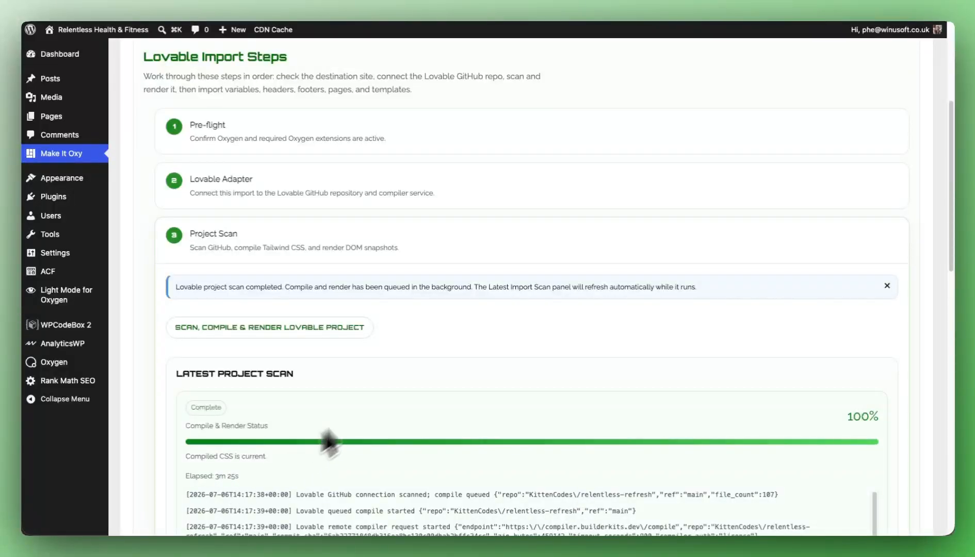
scroll(401, 377, "down", 5)
scroll(485, 344, "down", 3)
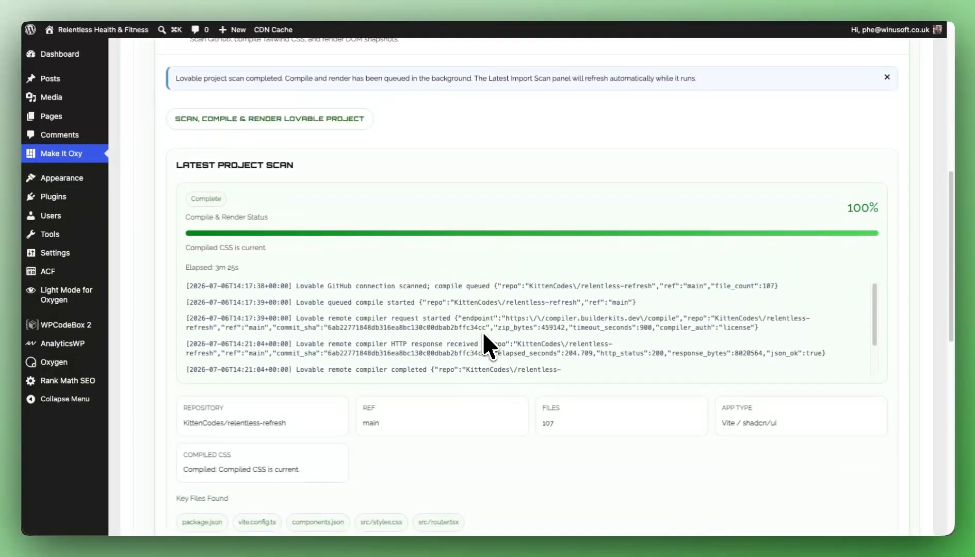
scroll(488, 341, "down", 4)
scroll(437, 420, "down", 15)
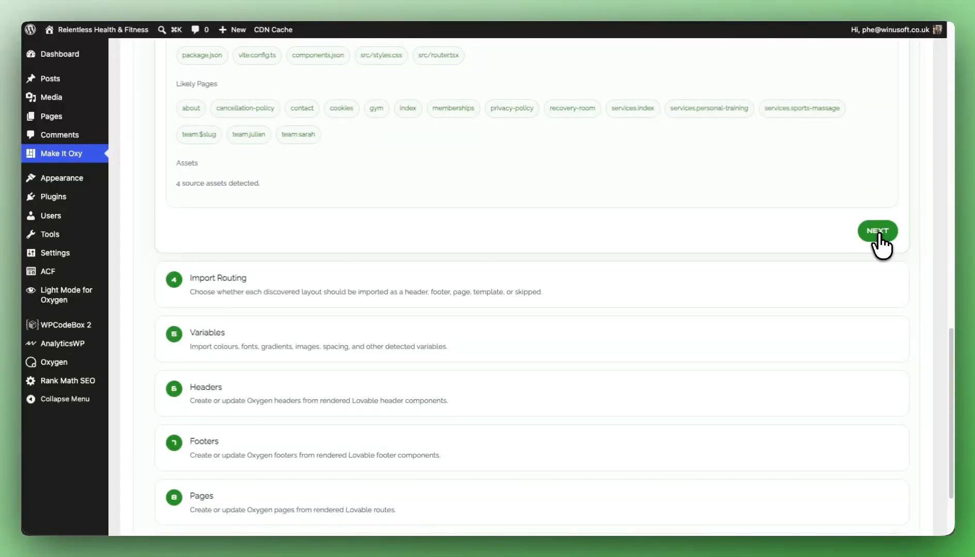
Continue to Import Routing and view the import type options for the Header layout, leaving it as Header.
left_click(879, 233)
scroll(392, 201, "up", 2)
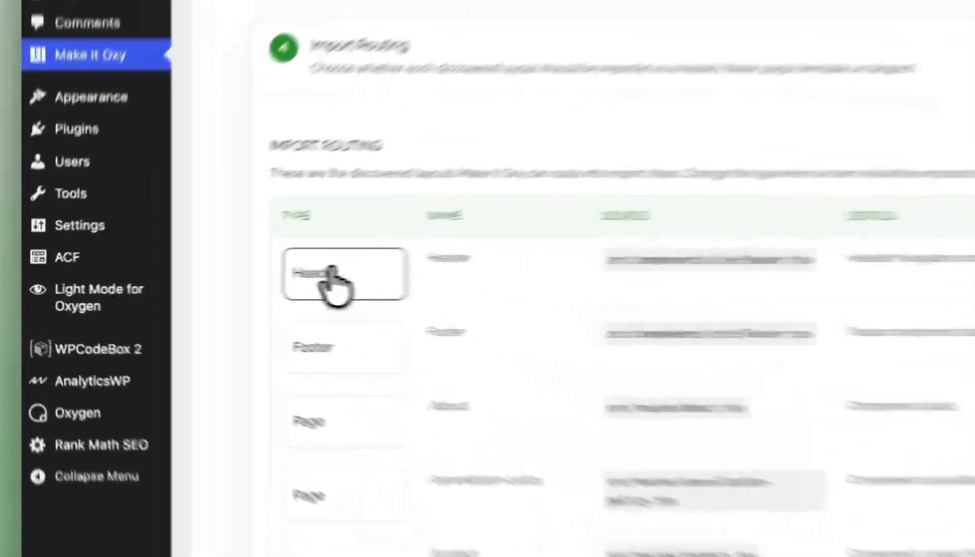
left_click(202, 279)
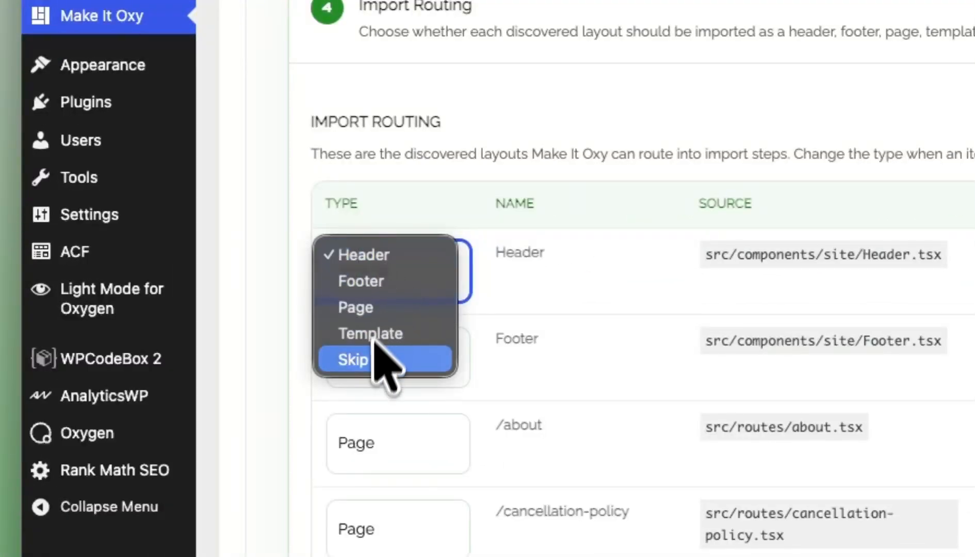
left_click(519, 247)
Review the import types of all discovered routes, examining the /services/personal-training path in particular.
scroll(539, 250, "down", 1)
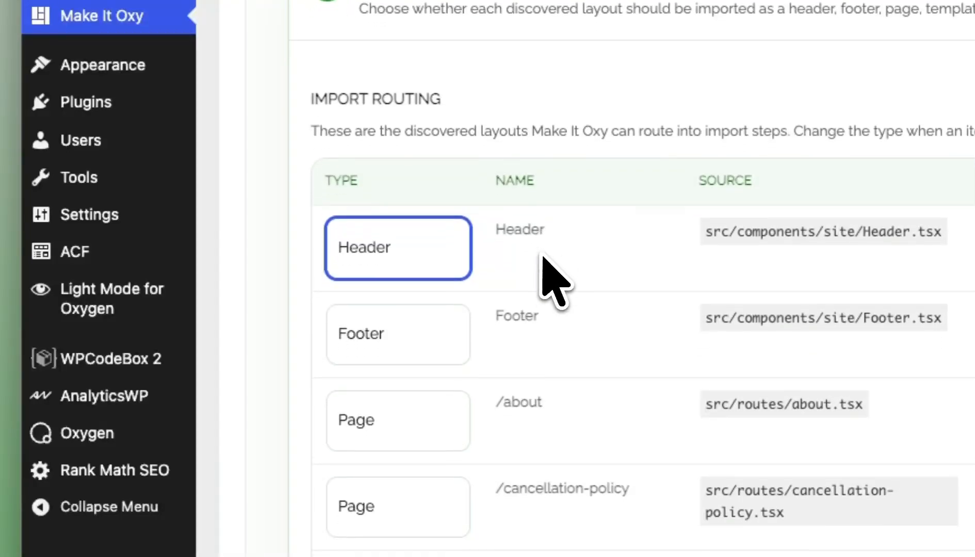
scroll(400, 364, "down", 1)
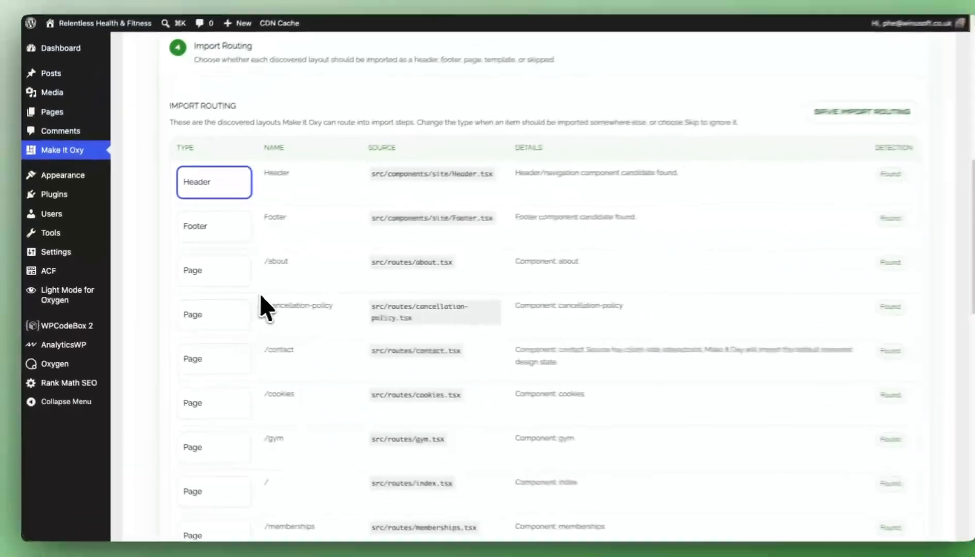
scroll(273, 246, "down", 3)
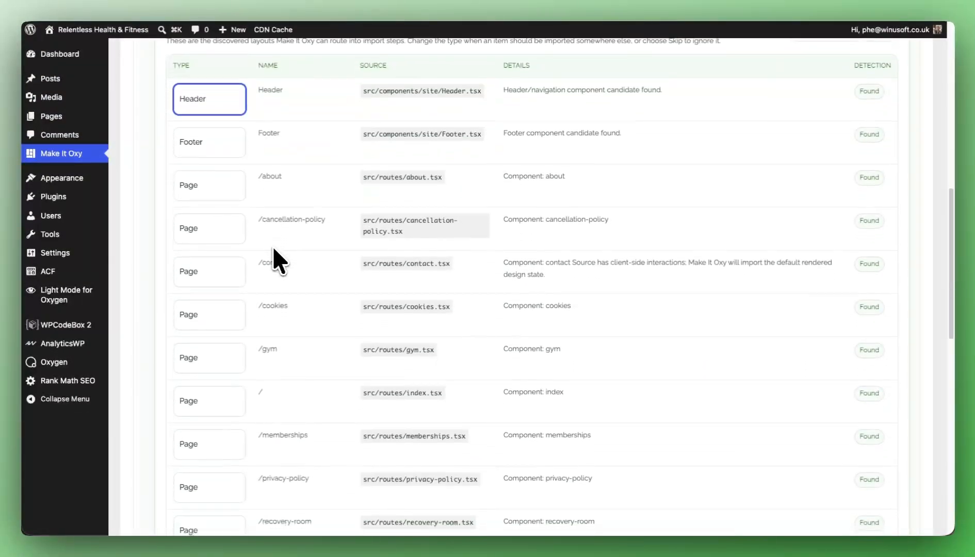
scroll(258, 269, "down", 4)
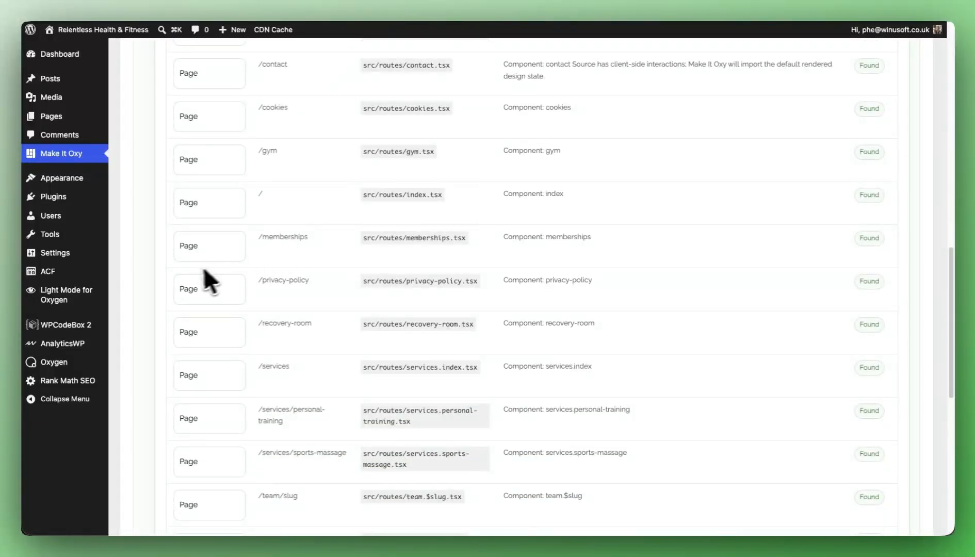
scroll(209, 281, "down", 1)
scroll(221, 247, "down", 2)
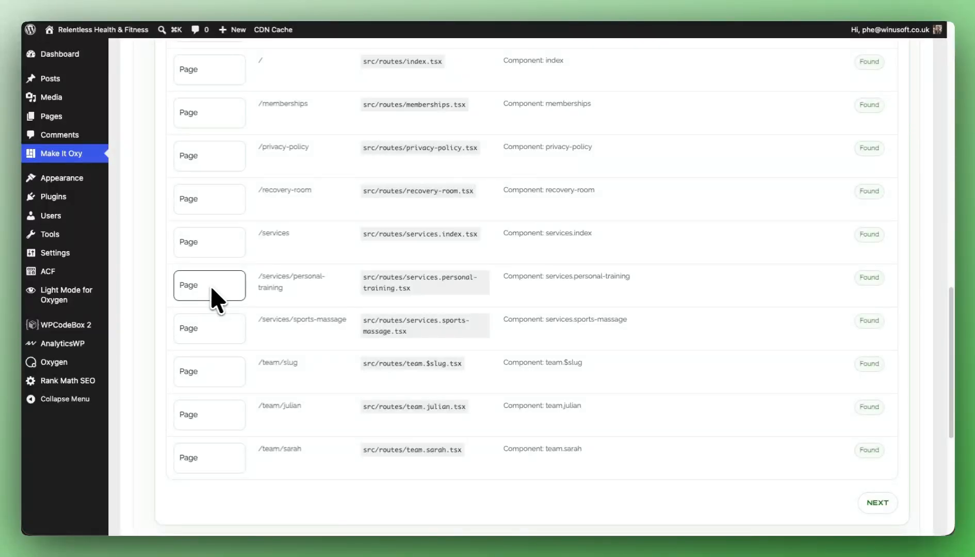
left_click_drag(290, 277, 295, 288)
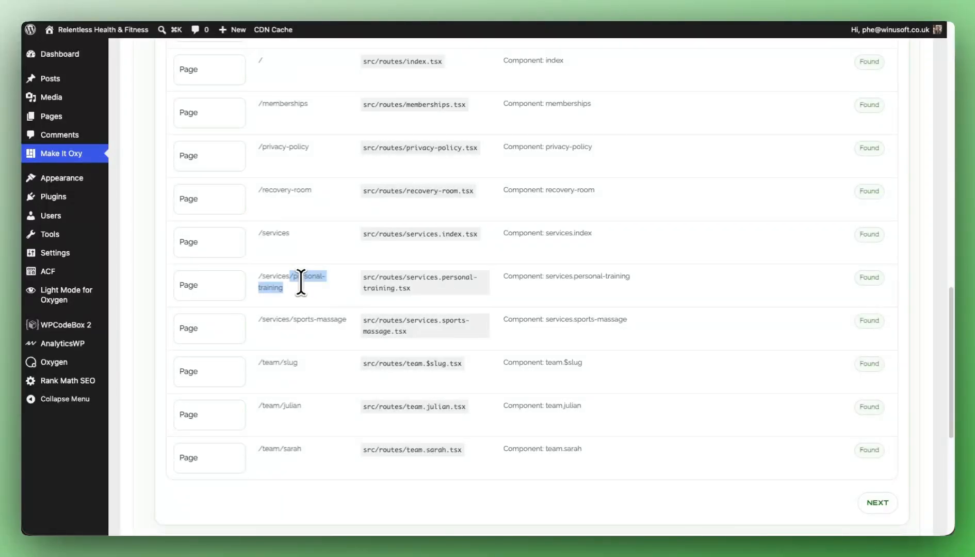
left_click(299, 281)
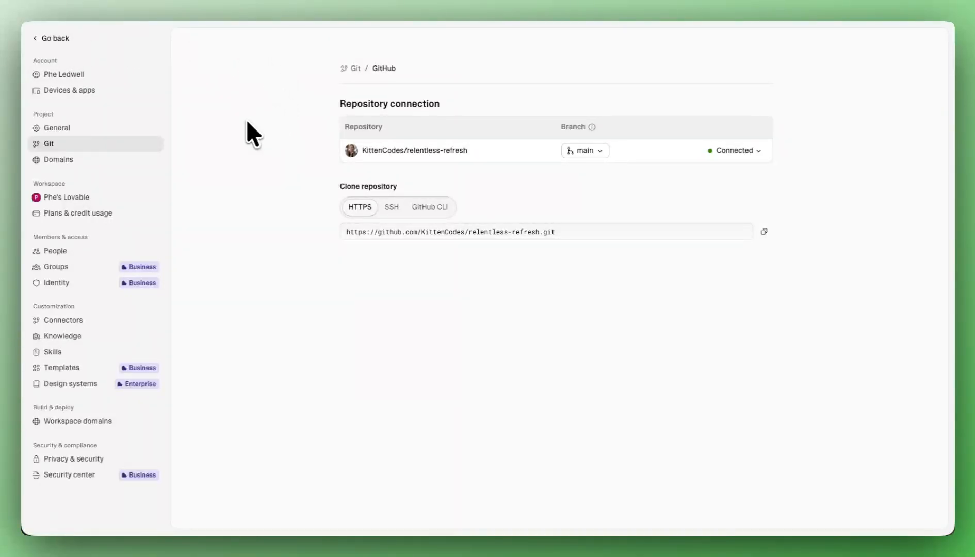
Switch to the Lovable project, leave its Git settings and examine the Sports Massage page in the preview.
left_click(52, 38)
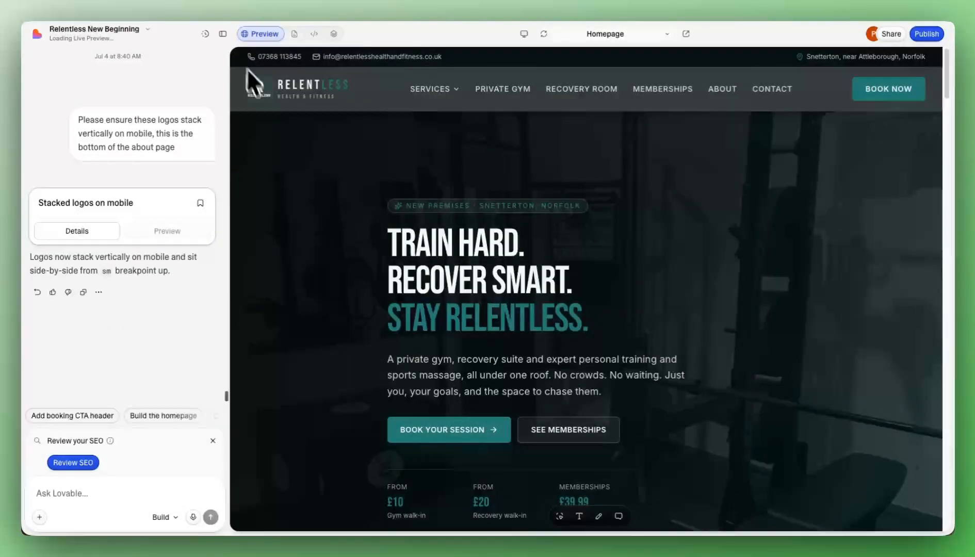
mouse_move(467, 98)
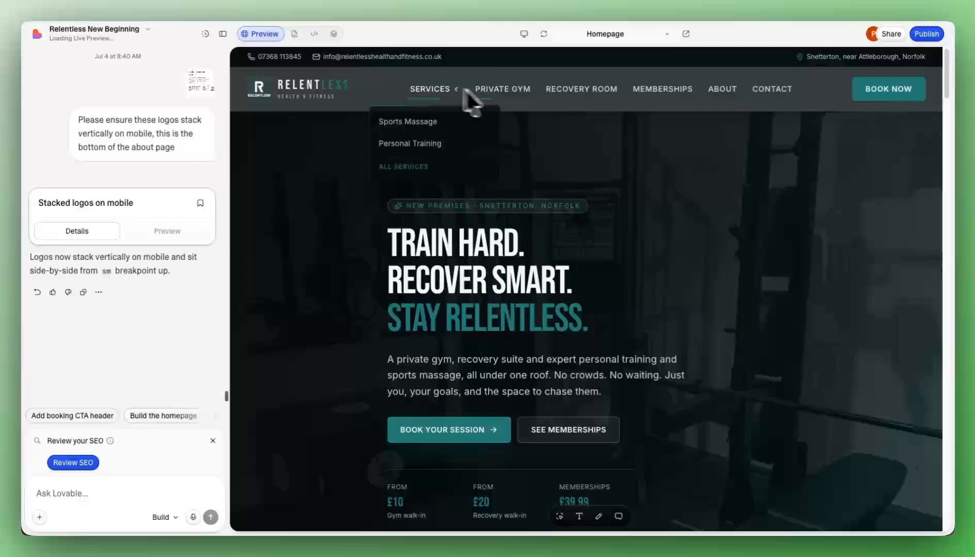
left_click(407, 124)
scroll(291, 309, "down", 10)
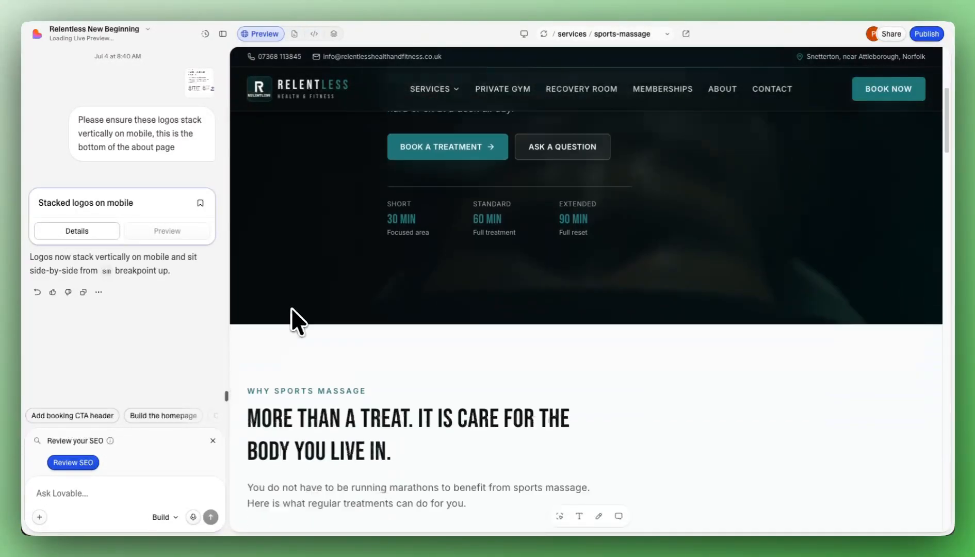
scroll(362, 325, "down", 5)
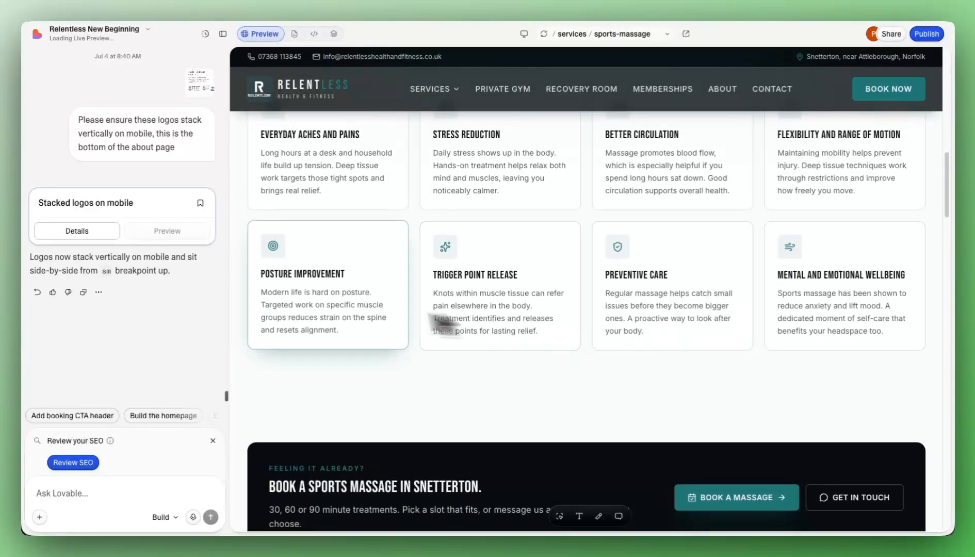
scroll(619, 281, "down", 9)
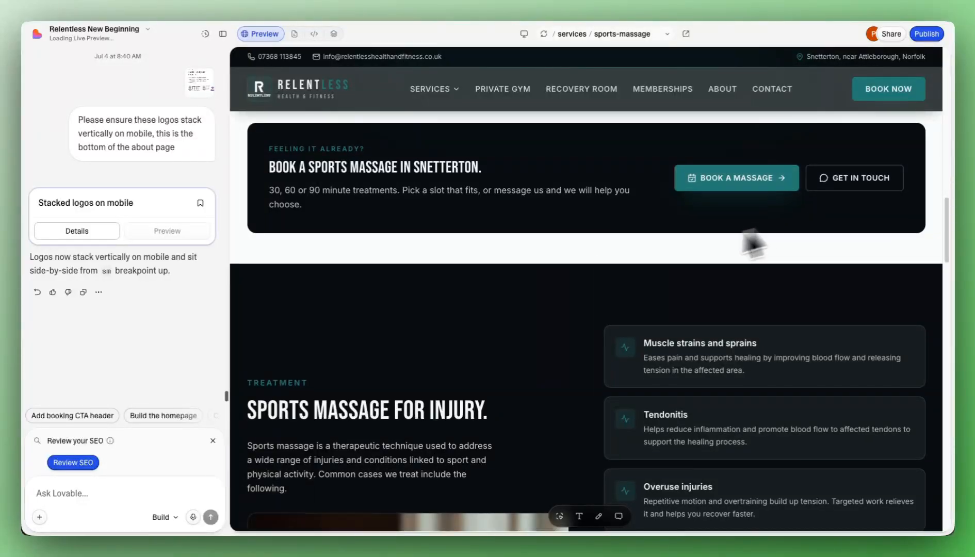
scroll(651, 235, "down", 13)
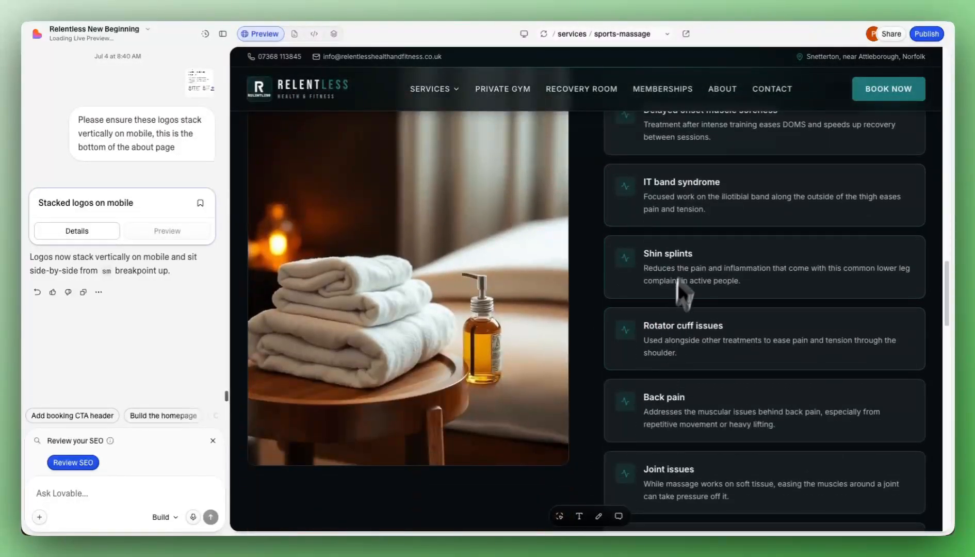
scroll(694, 252, "down", 6)
scroll(420, 104, "up", 5)
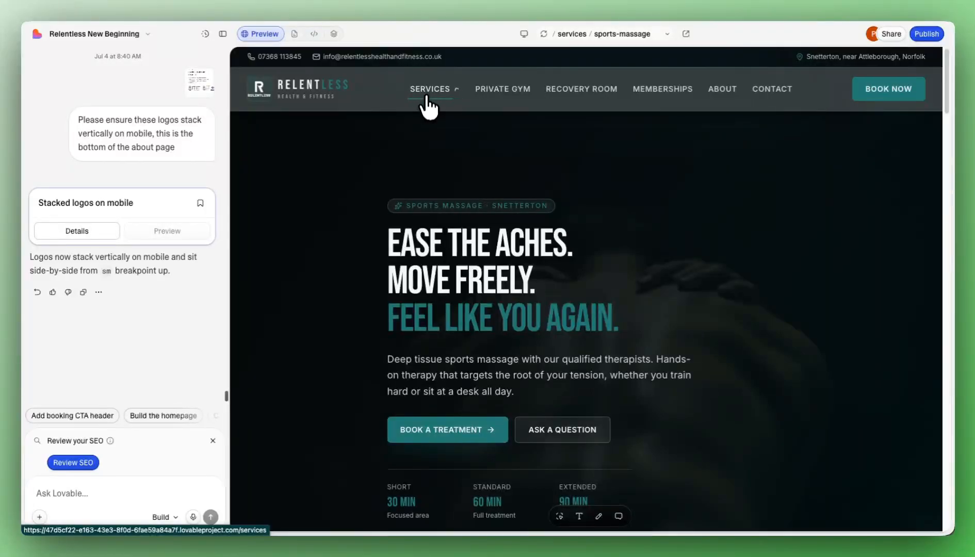
View the main Services page in the preview, and inspect /services/sports-massage from its benefits down to the FAQs.
left_click(428, 103)
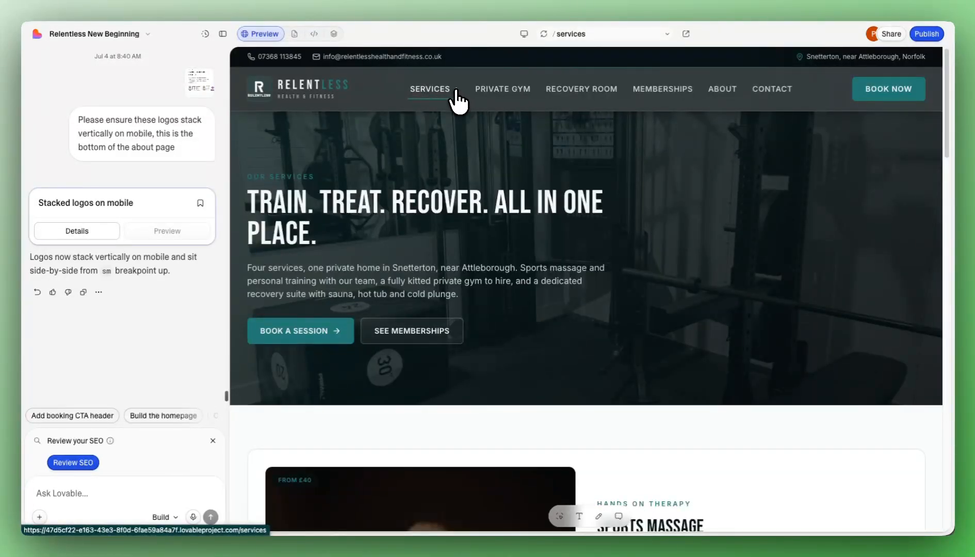
left_click(594, 34)
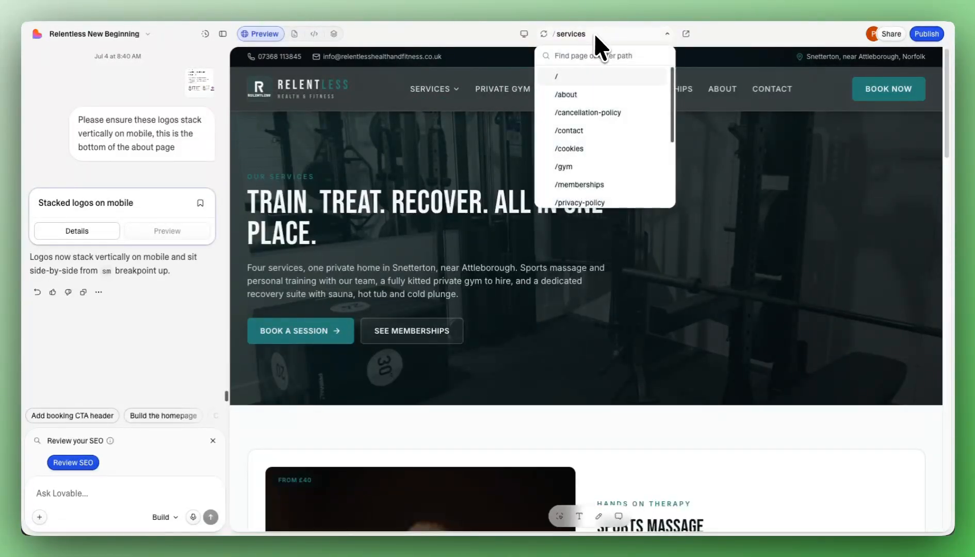
scroll(589, 123, "down", 2)
left_click(593, 159)
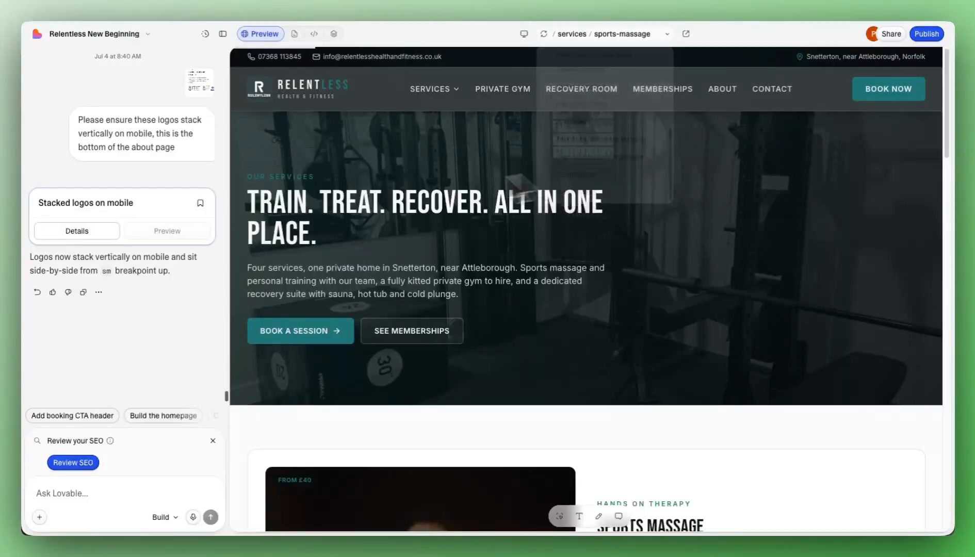
scroll(408, 185, "down", 10)
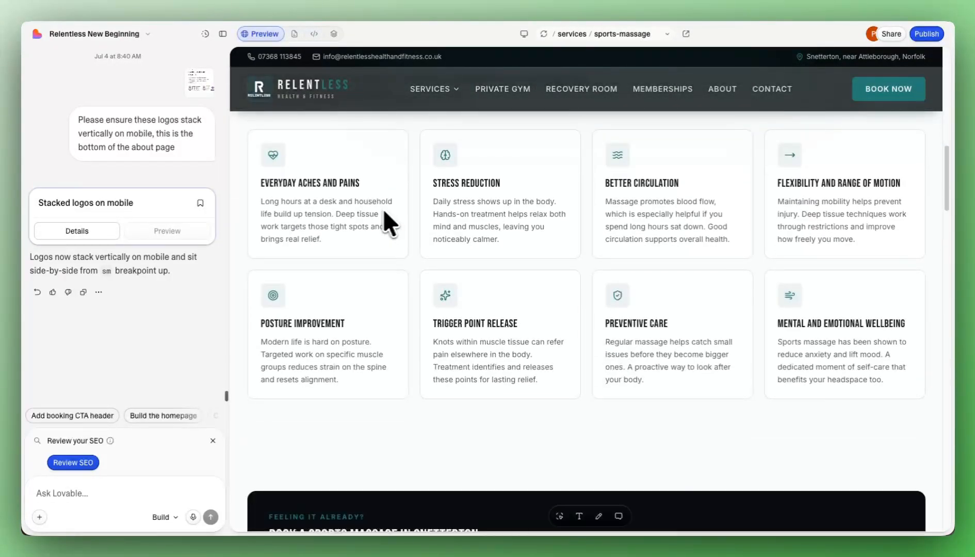
scroll(697, 294, "up", 7)
scroll(681, 289, "down", 10)
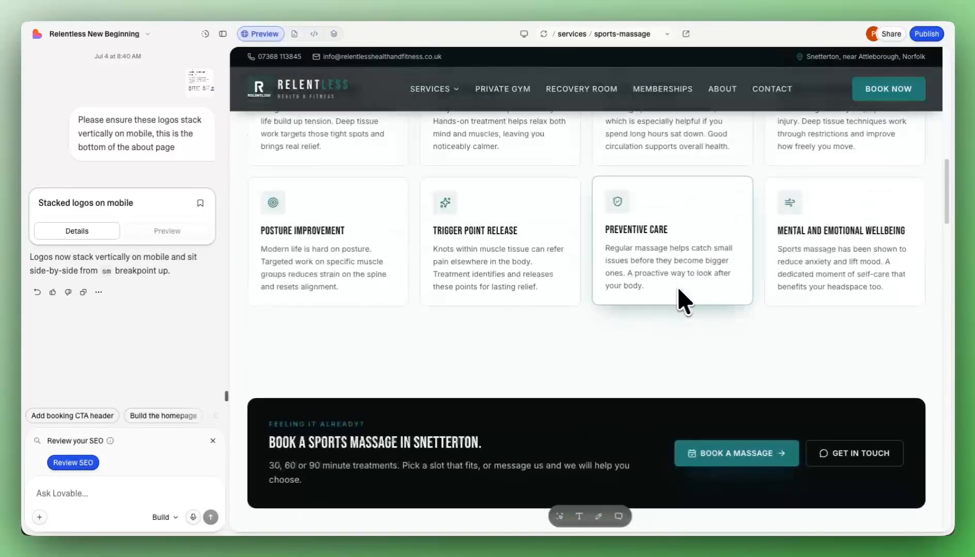
scroll(663, 287, "down", 15)
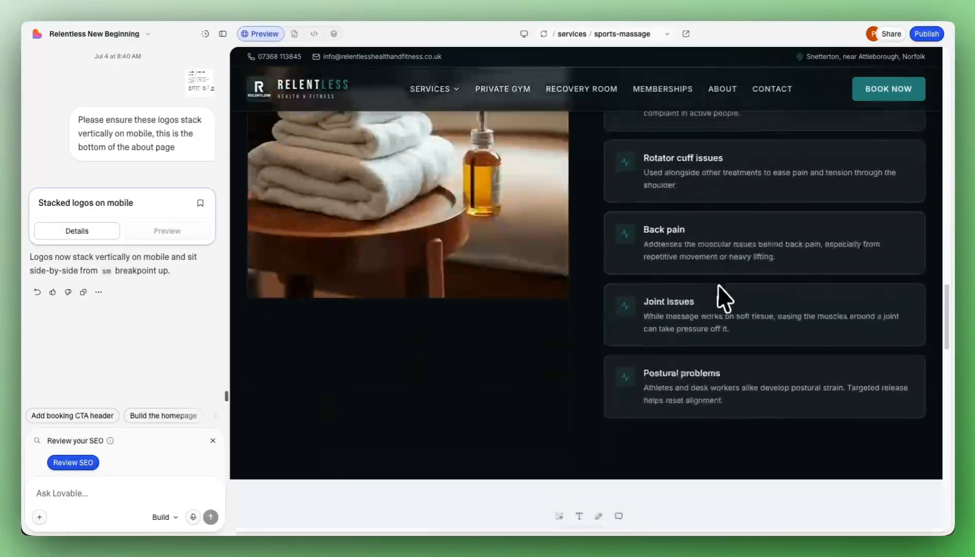
scroll(702, 302, "down", 10)
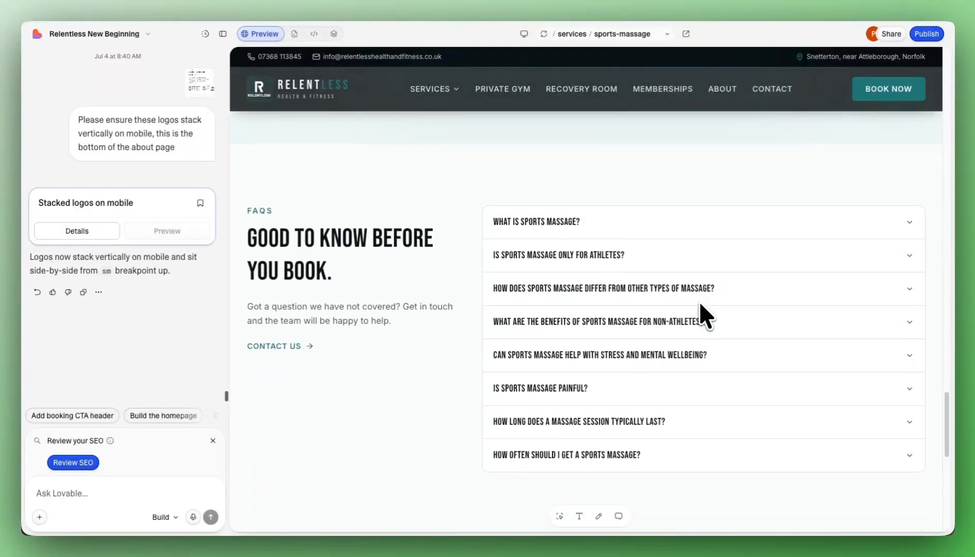
Switch back to Import Routing in WordPress and set the import type of the /services route to Template.
left_click(395, 1)
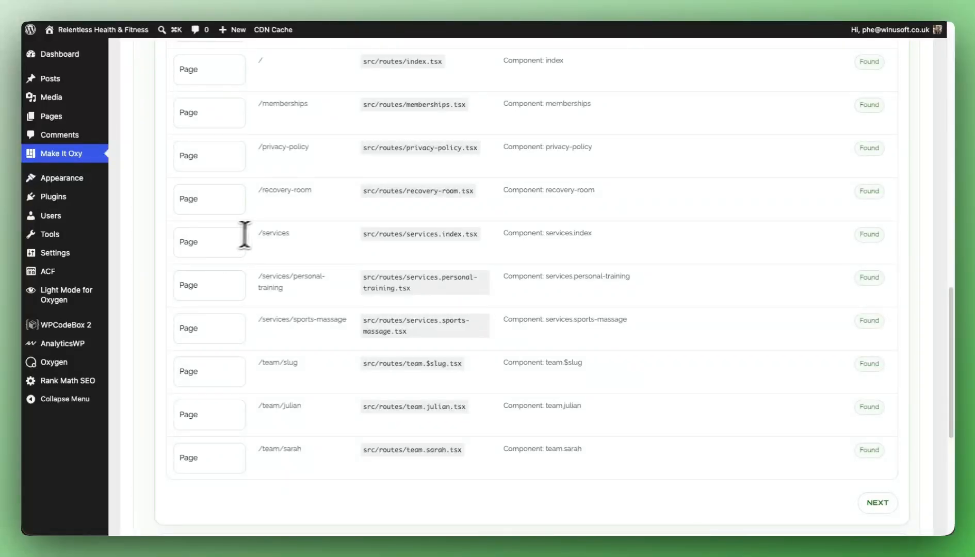
left_click(201, 252)
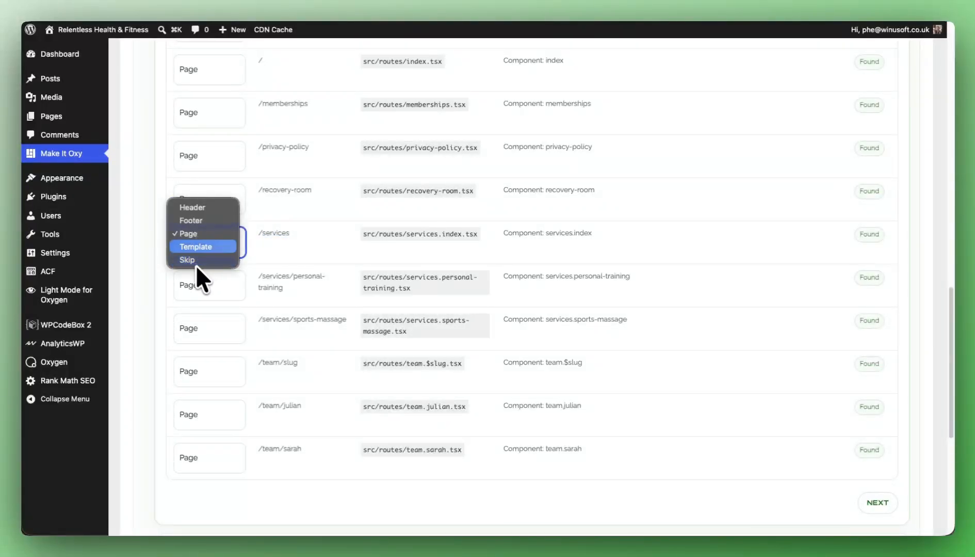
left_click(193, 248)
left_click(293, 240)
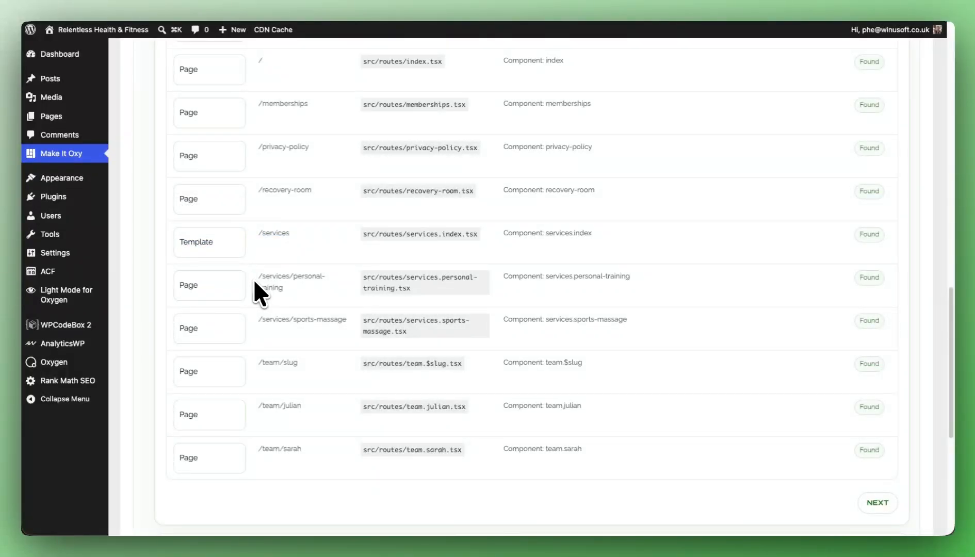
Set the import type of /services/personal-training to Template and of /services/sports-massage to Skip.
left_click(207, 293)
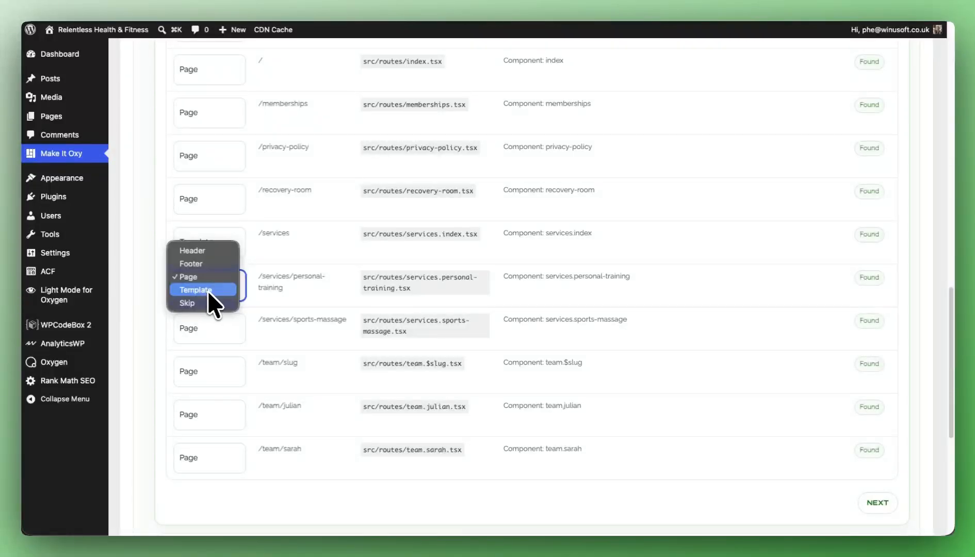
left_click(197, 288)
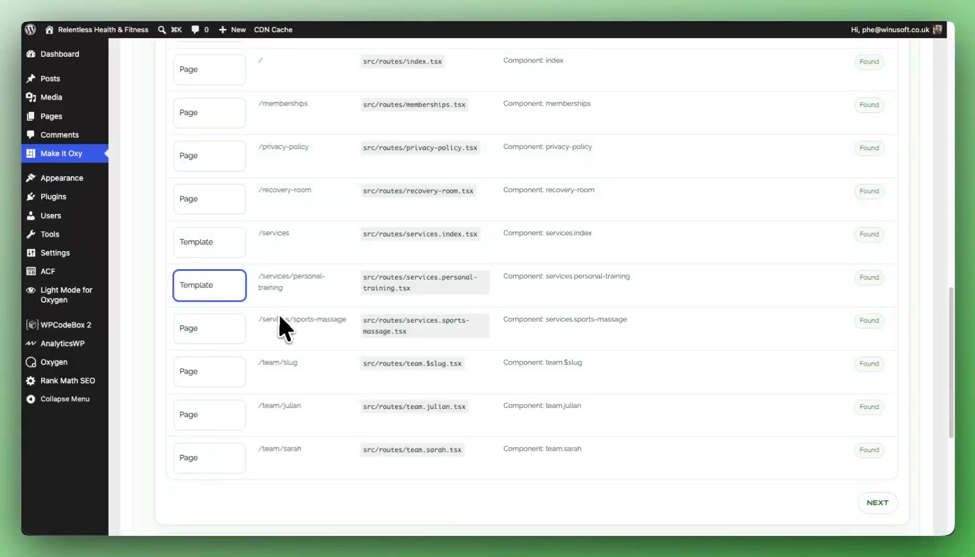
left_click(230, 338)
left_click(195, 345)
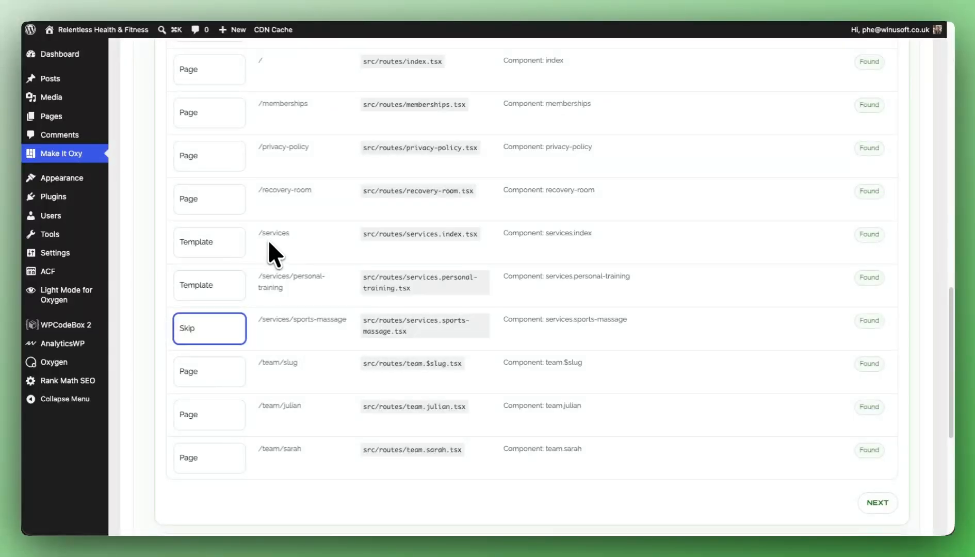
left_click_drag(259, 276, 316, 277)
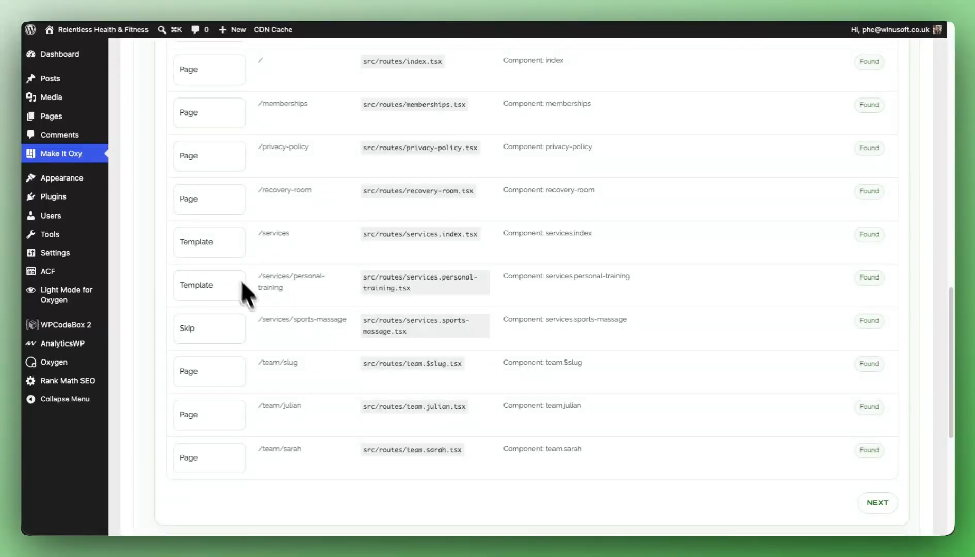
Set the import type of the /team/slug route to Skip.
left_click(270, 365)
double_click(288, 364)
left_click(209, 371)
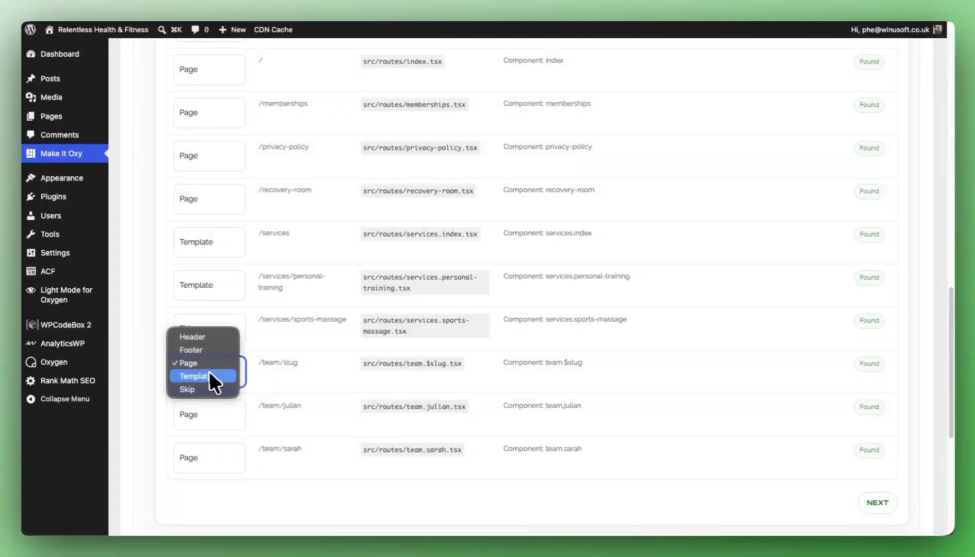
left_click(196, 376)
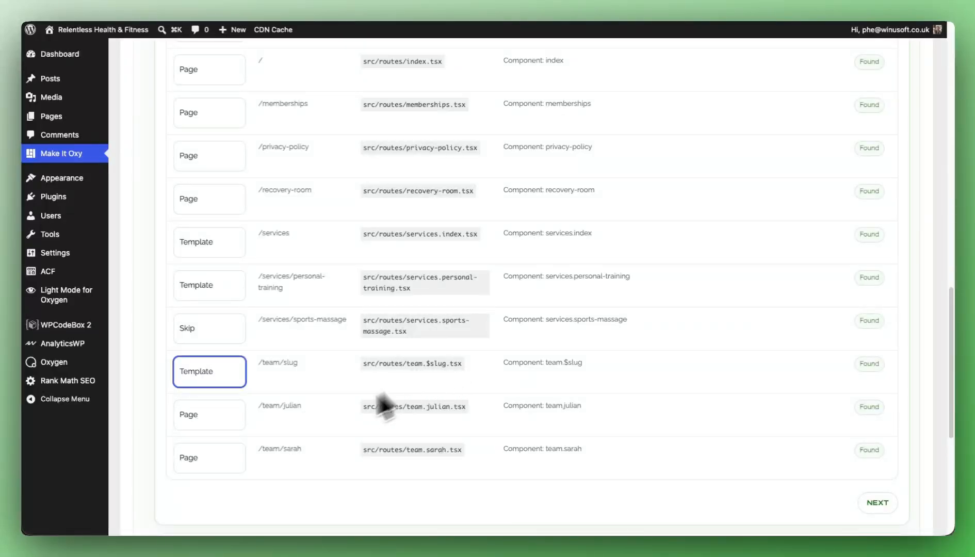
left_click(213, 372)
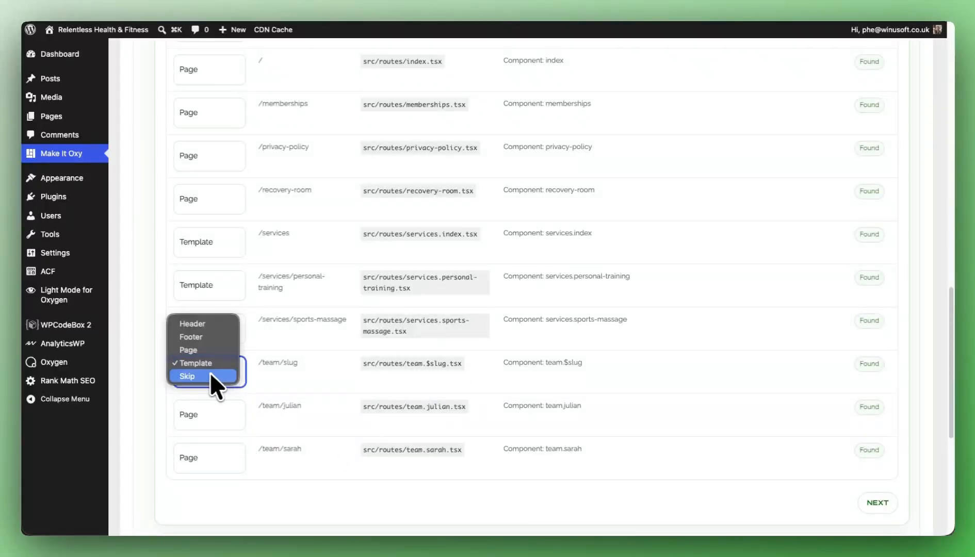
left_click(209, 375)
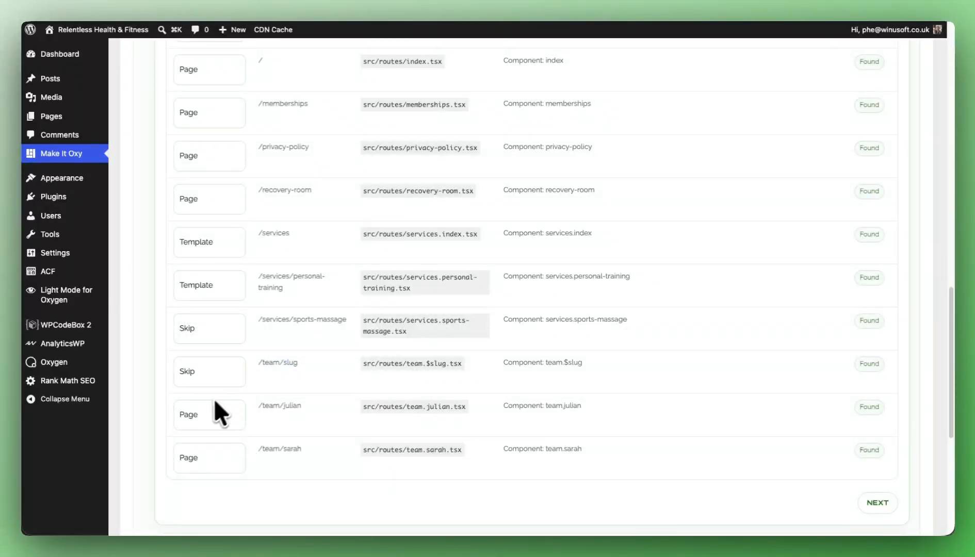
Set the first individual team member route to Template and the second one to Skip.
left_click(208, 410)
left_click(206, 419)
left_click(220, 451)
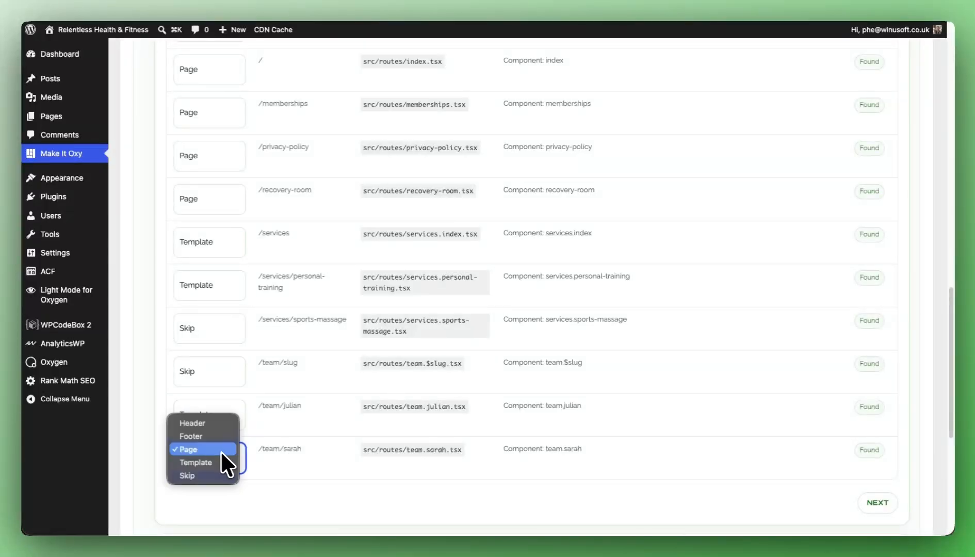
left_click(205, 475)
Check the assigned import types once more and proceed from Import Routing to the Variables stage.
scroll(458, 382, "down", 2)
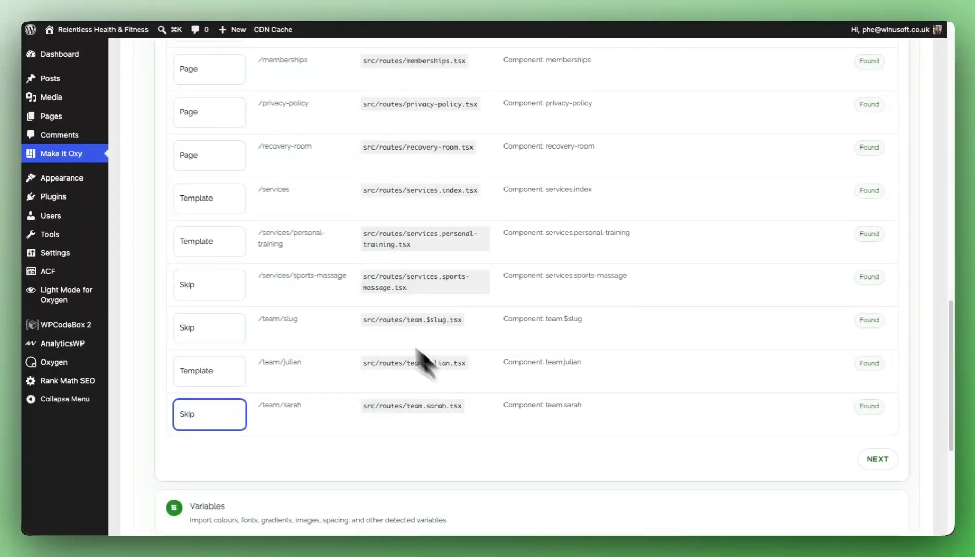
scroll(361, 336, "up", 4)
scroll(283, 335, "down", 5)
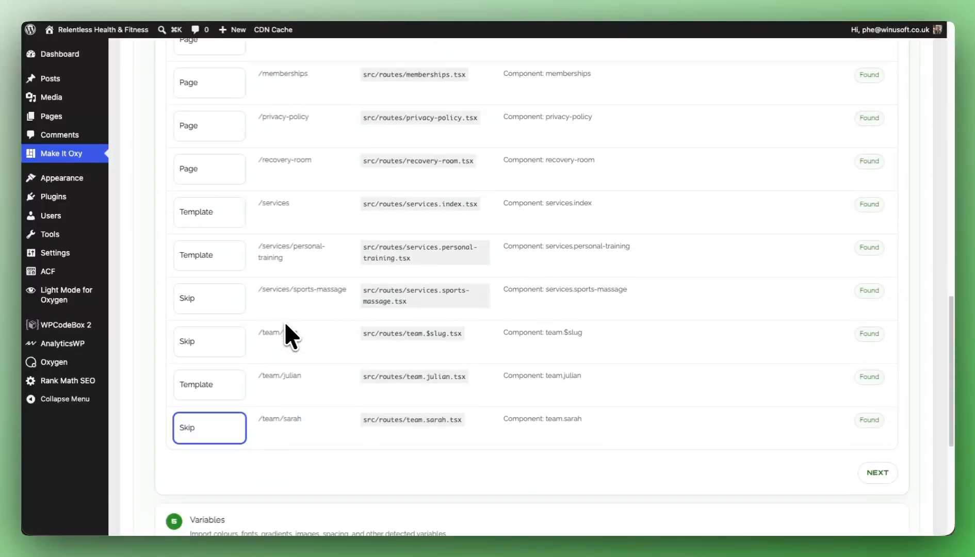
left_click(878, 275)
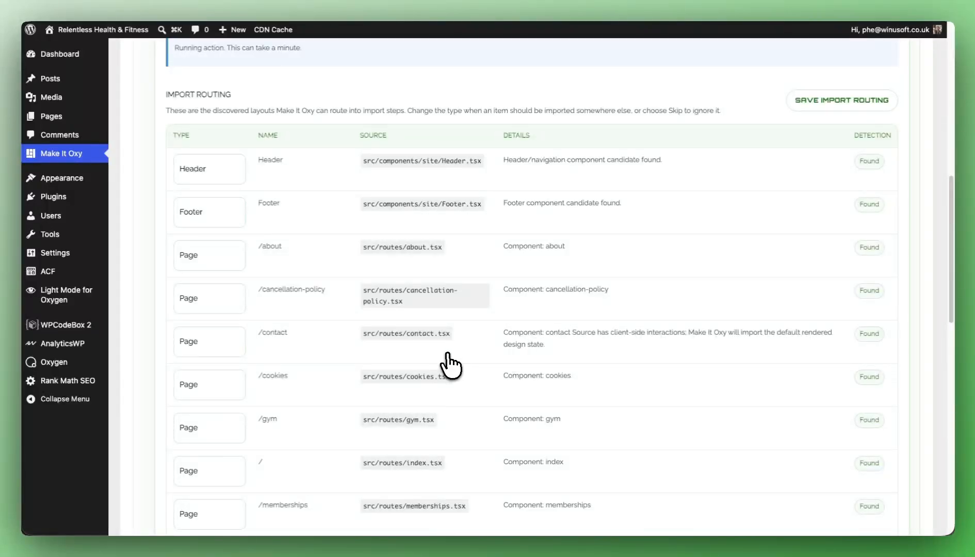
Look through the whole design variable preview, checking each variable's value, category, proposed target and import status.
scroll(338, 338, "down", 8)
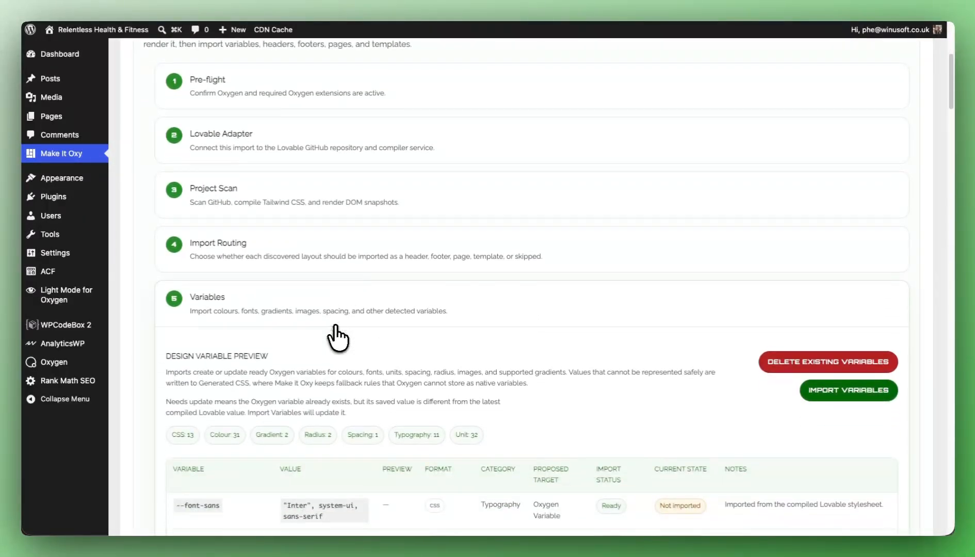
scroll(337, 338, "down", 11)
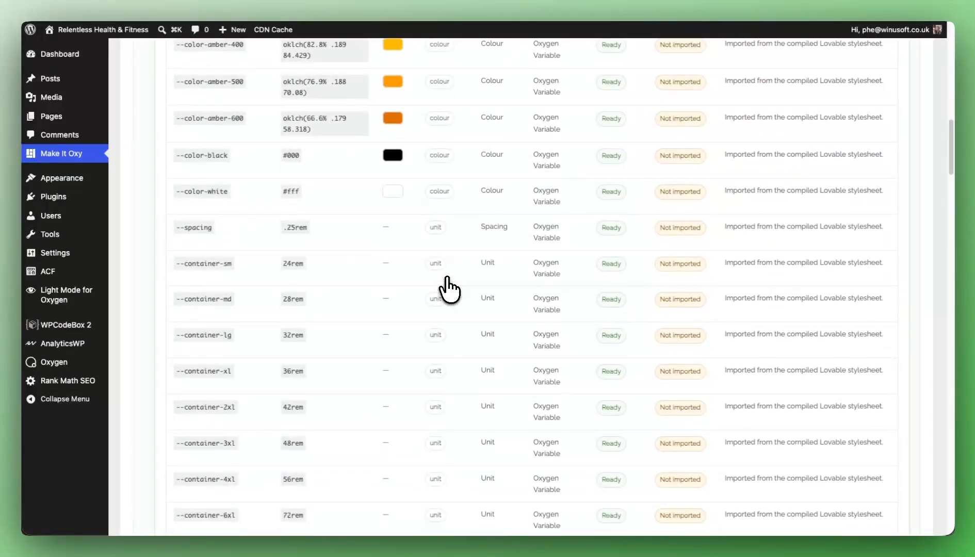
scroll(449, 289, "down", 8)
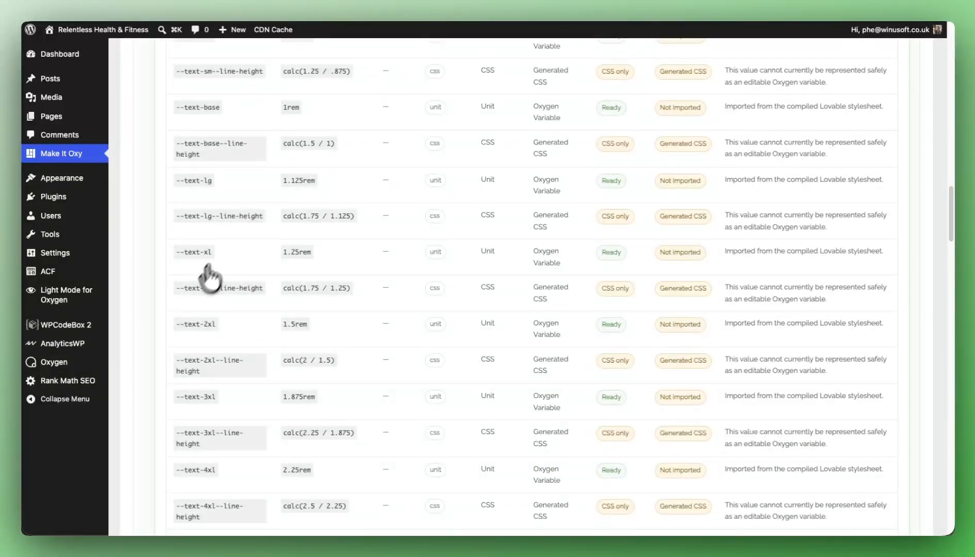
scroll(362, 305, "down", 3)
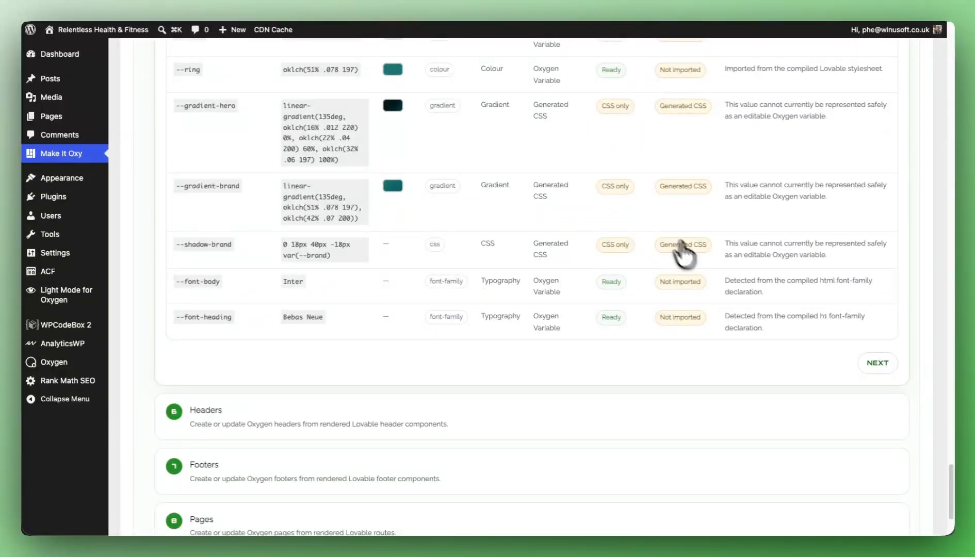
scroll(635, 288, "up", 15)
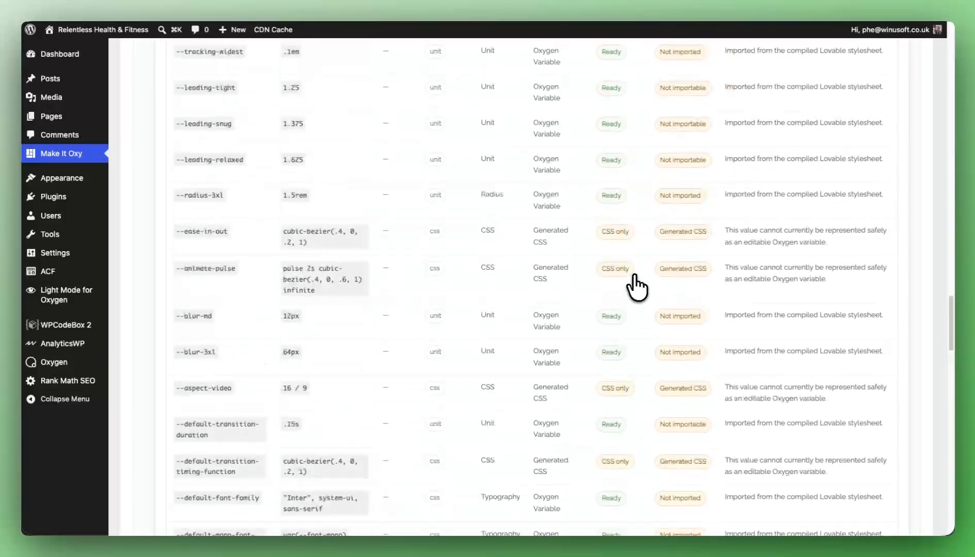
scroll(637, 287, "up", 15)
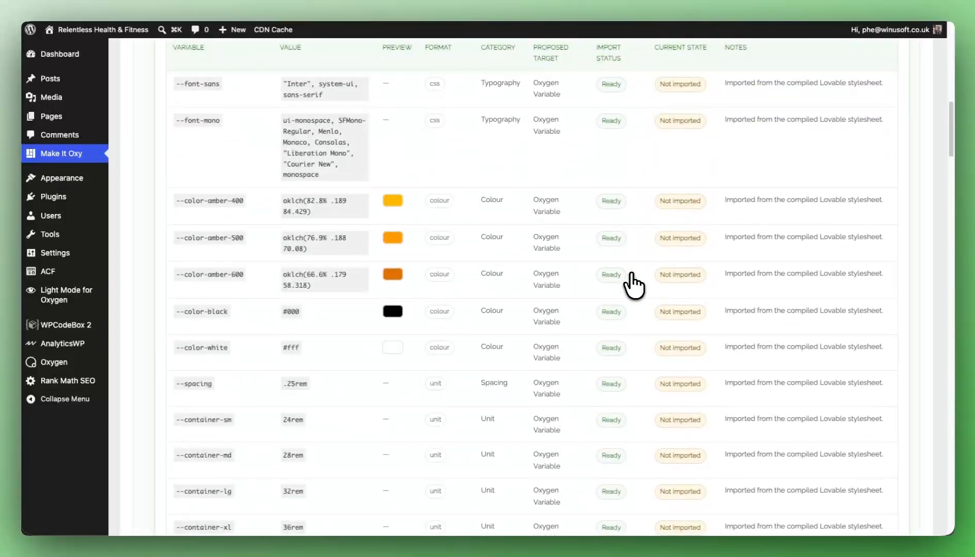
scroll(652, 220, "up", 10)
Compare the Ready and CSS only import statuses, examining the calculated value of --text-lg--line-height in particular.
scroll(635, 248, "down", 7)
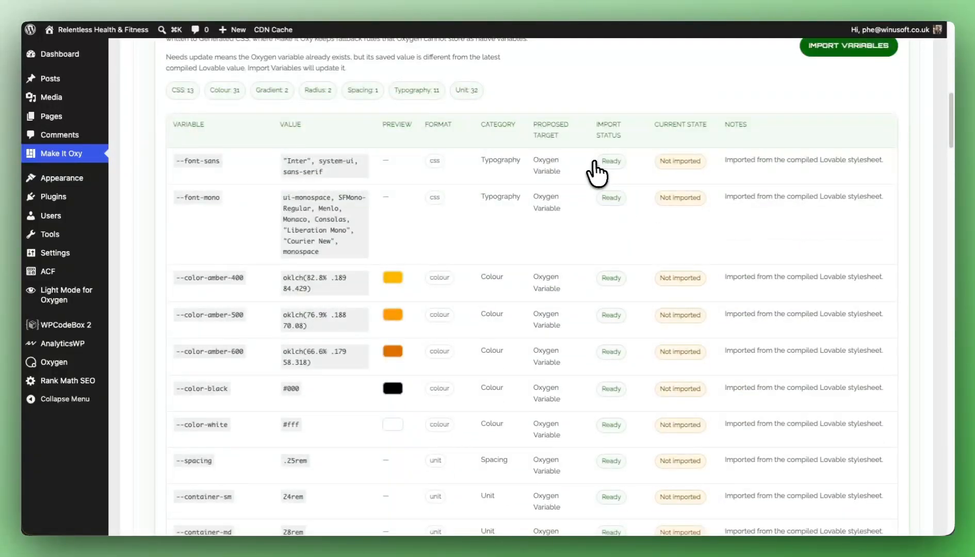
scroll(602, 253, "down", 3)
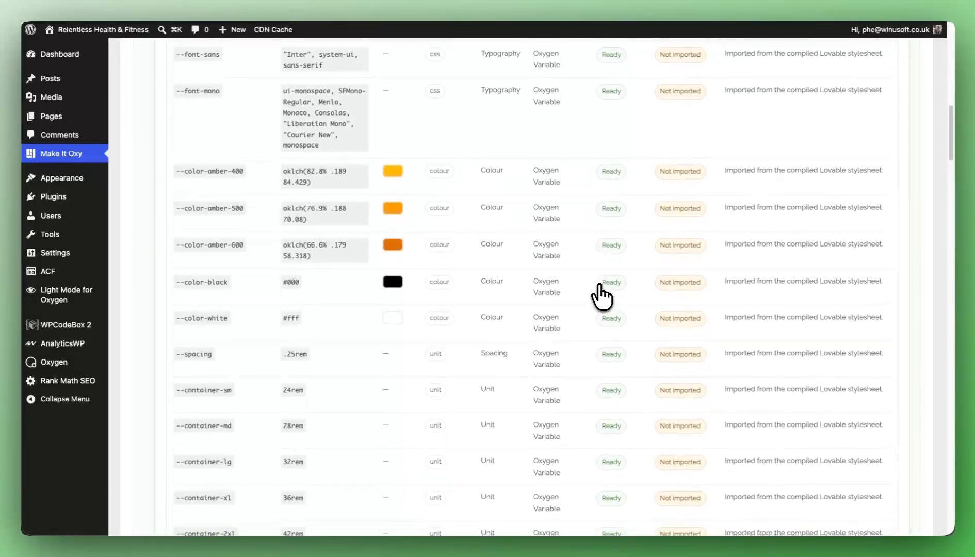
scroll(686, 256, "down", 10)
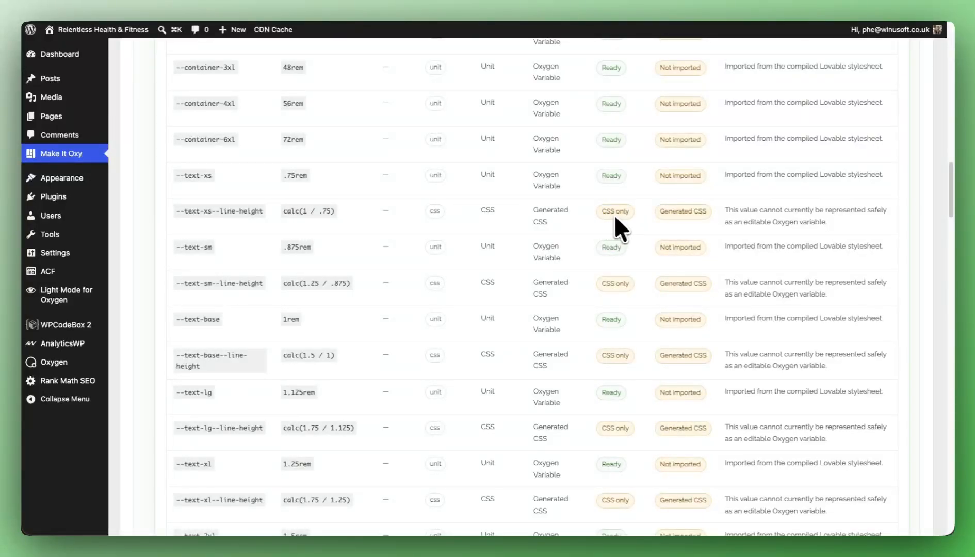
scroll(654, 263, "down", 5)
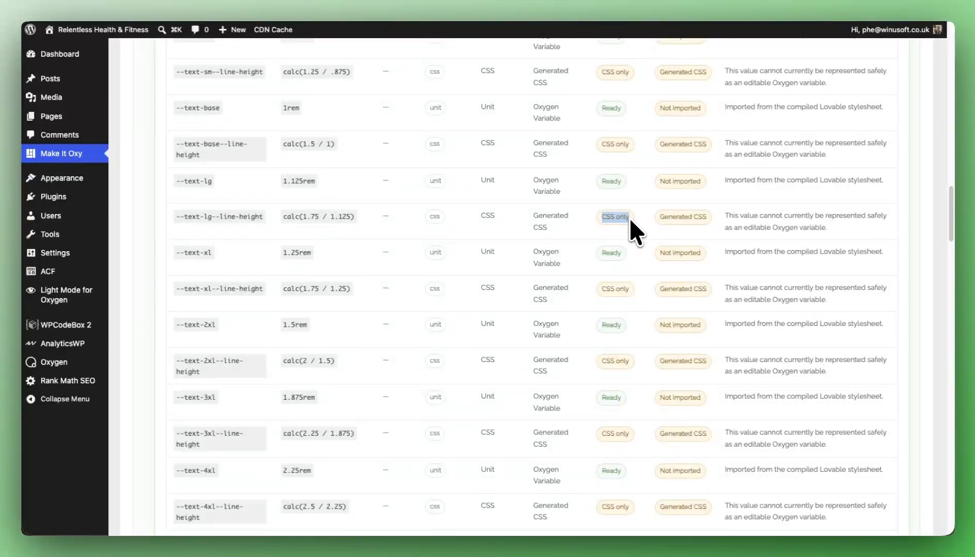
left_click(343, 213)
left_click_drag(221, 217, 374, 223)
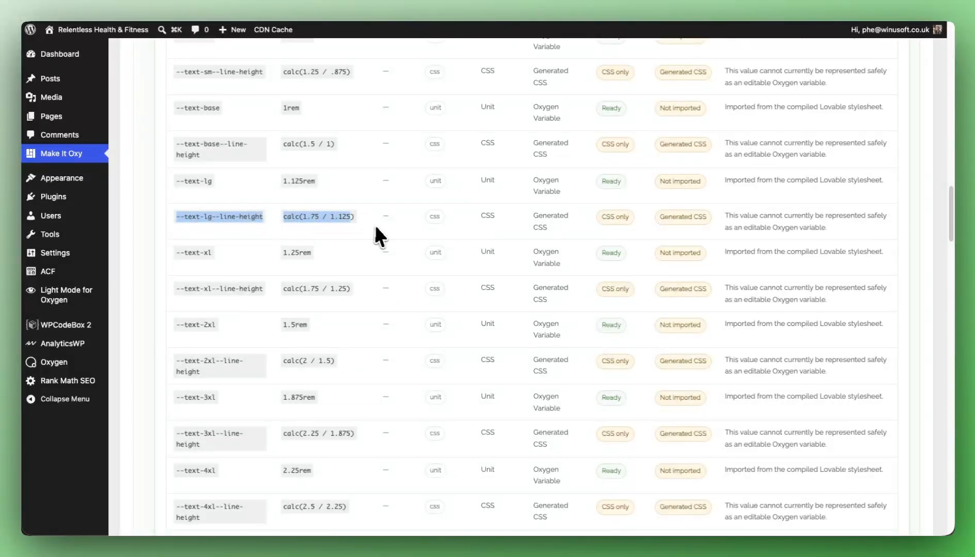
left_click(256, 219)
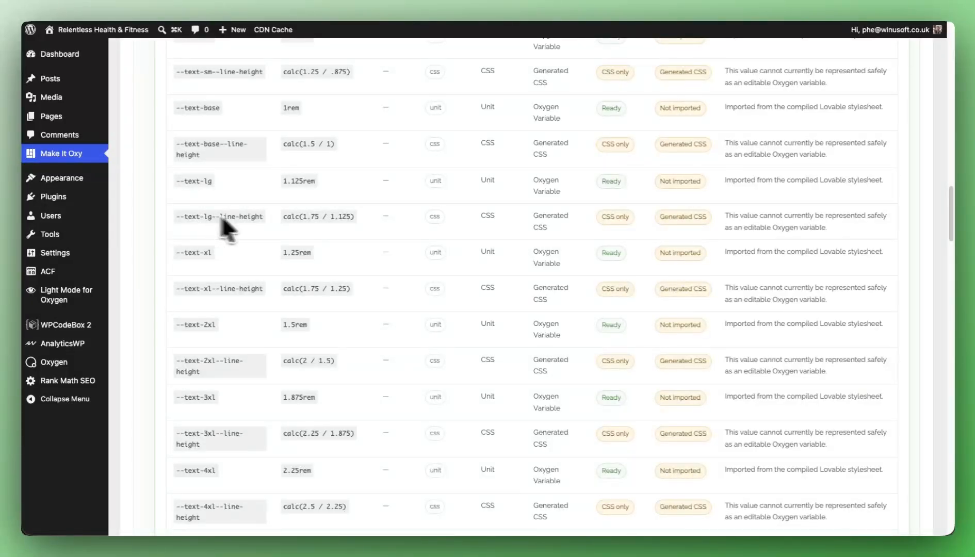
left_click(345, 216)
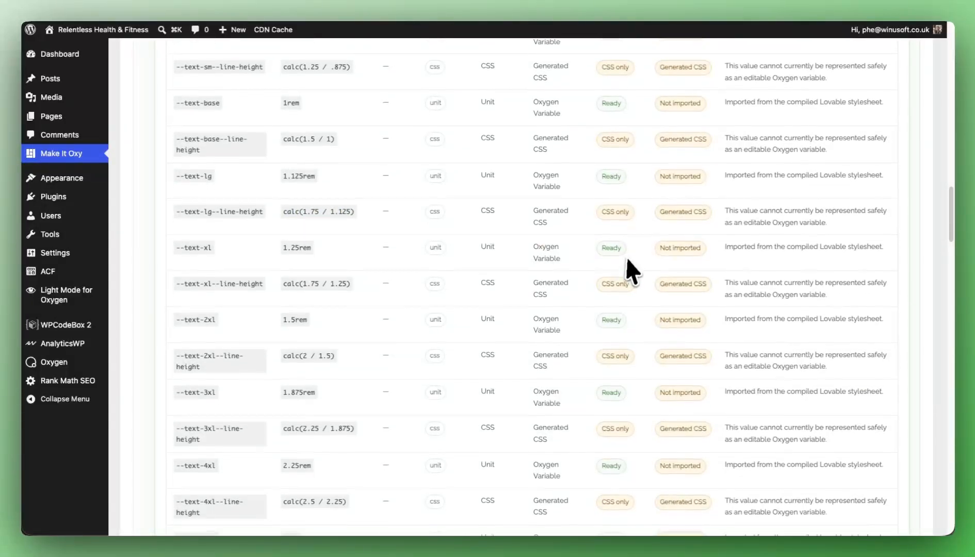
Inspect the CSS only values of --default-transition-timing-function and --gradient-hero, and return to the beginning of the variable list.
scroll(622, 273, "down", 8)
scroll(621, 273, "down", 10)
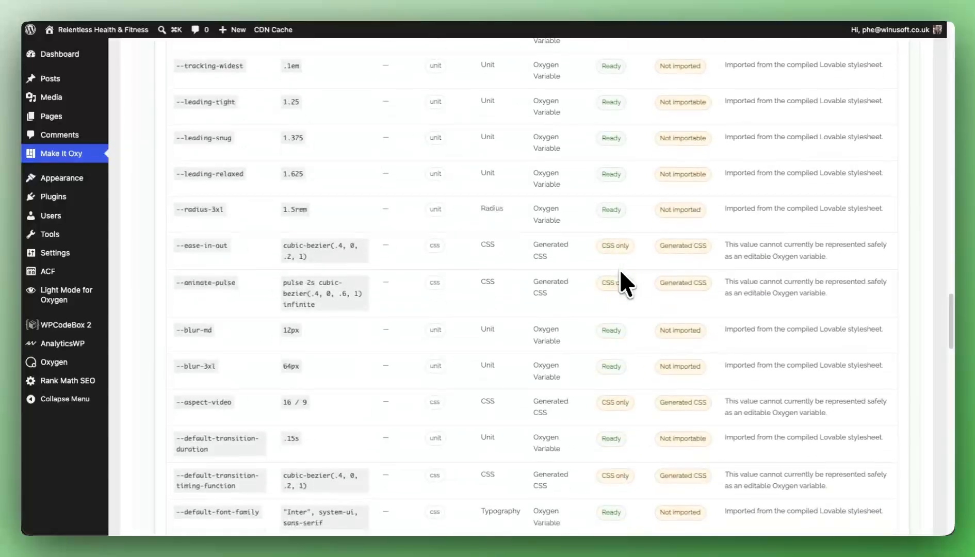
scroll(361, 258, "down", 1)
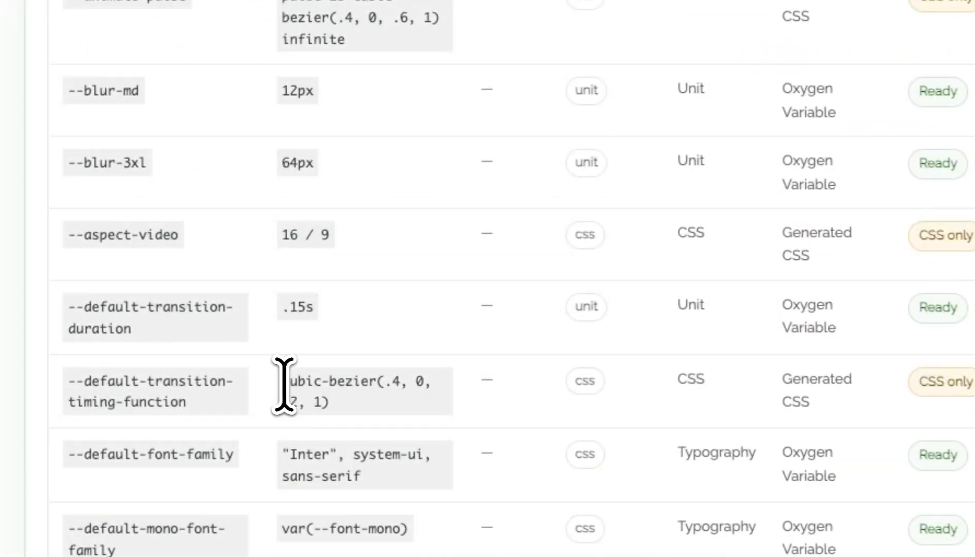
left_click_drag(284, 299, 342, 312)
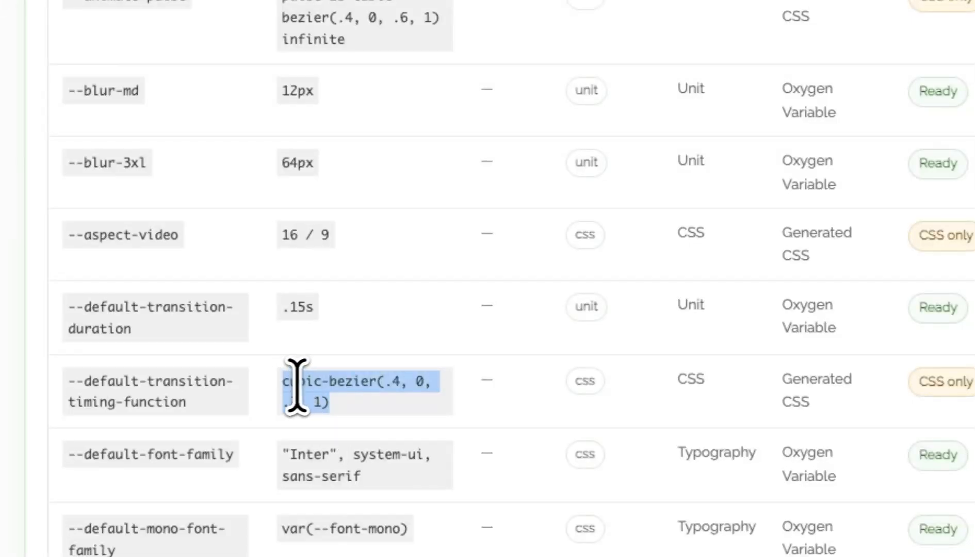
left_click(319, 389)
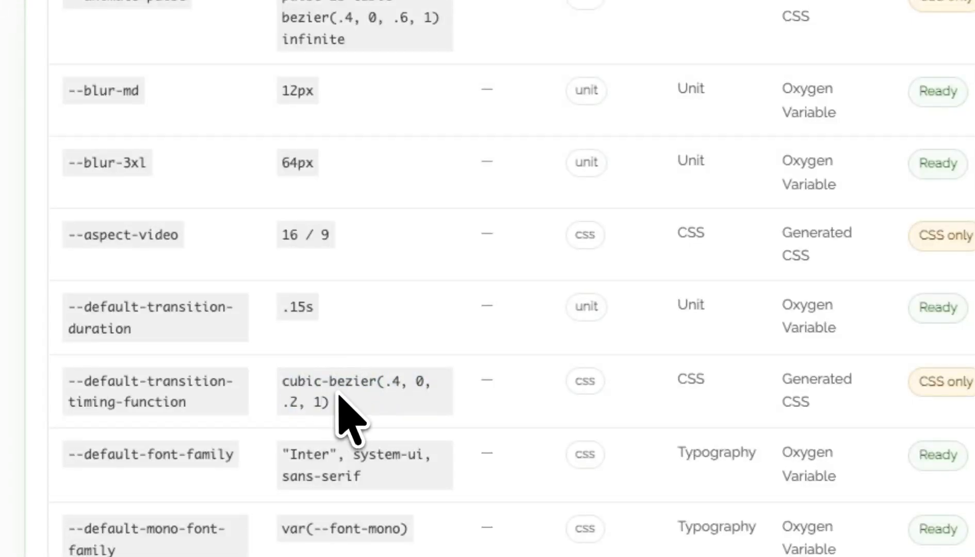
scroll(635, 398, "down", 20)
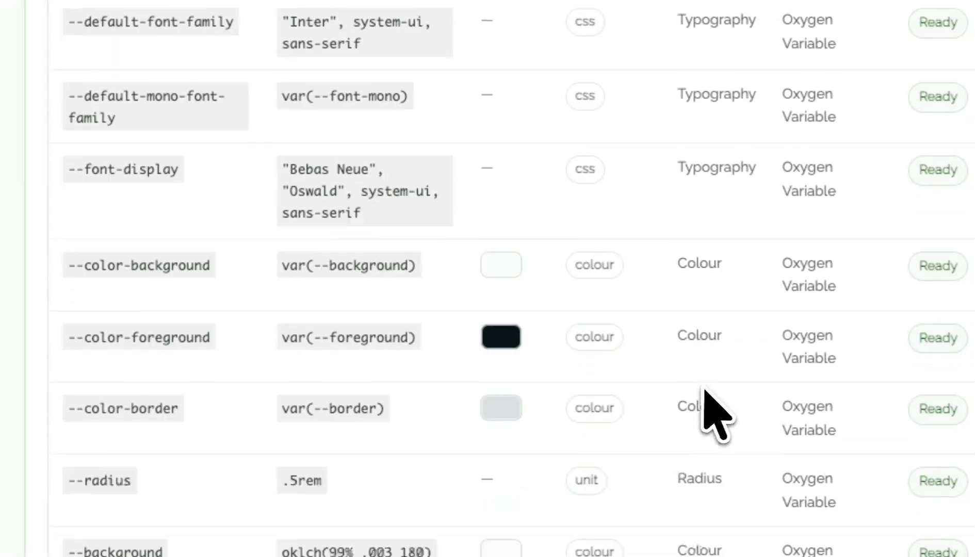
scroll(691, 438, "down", 15)
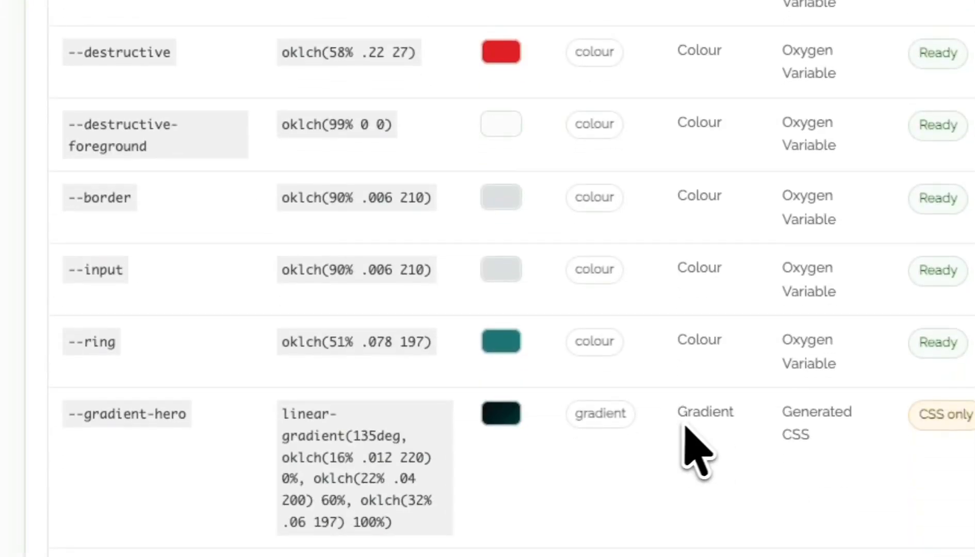
left_click_drag(283, 132, 394, 251)
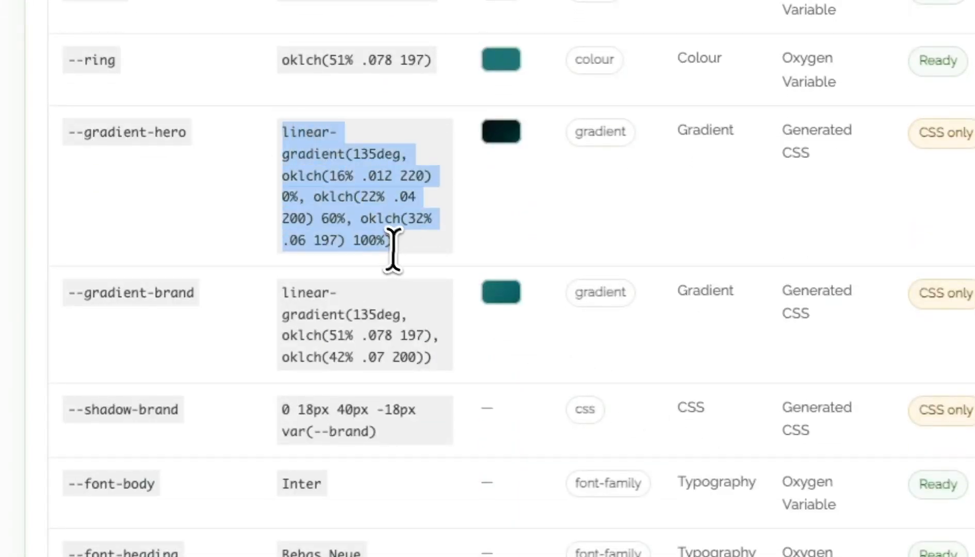
left_click(405, 272)
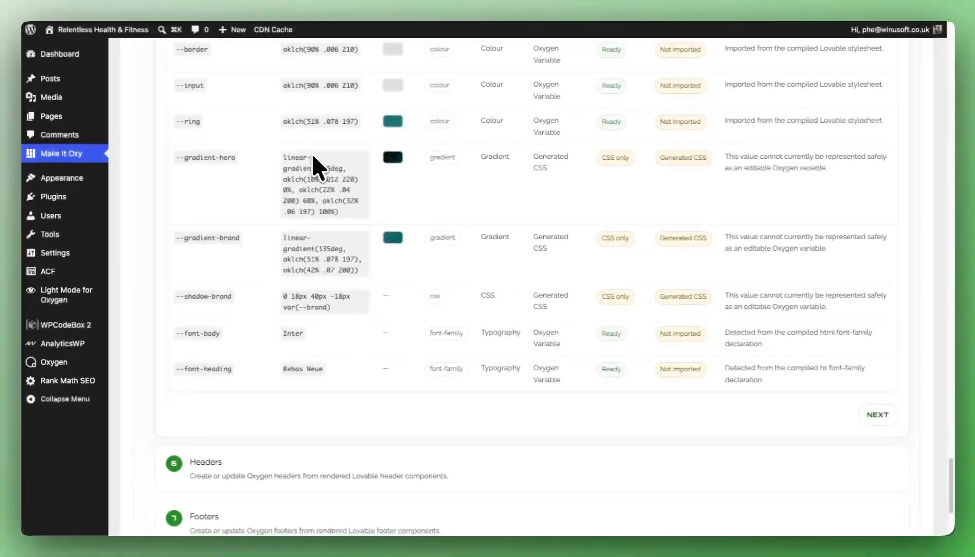
scroll(858, 368, "up", 15)
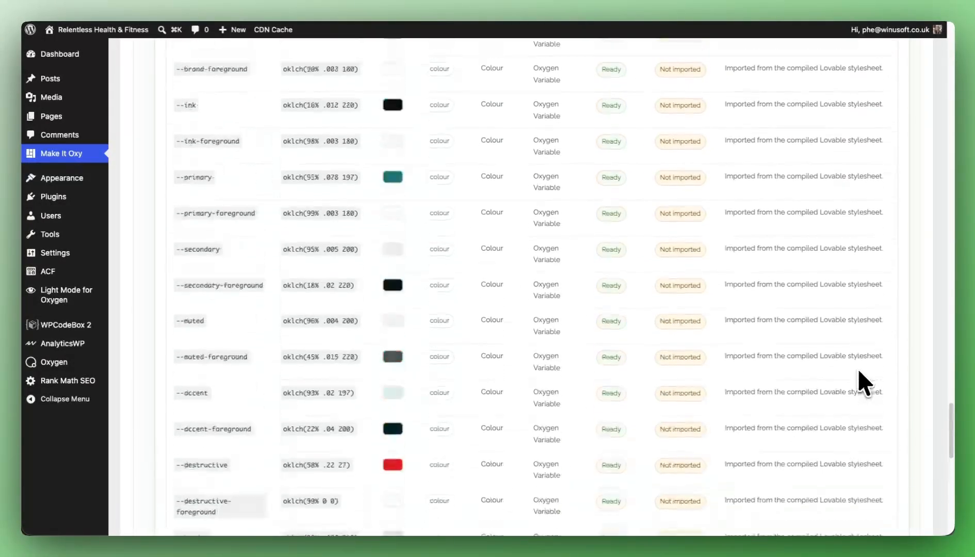
scroll(855, 342, "up", 20)
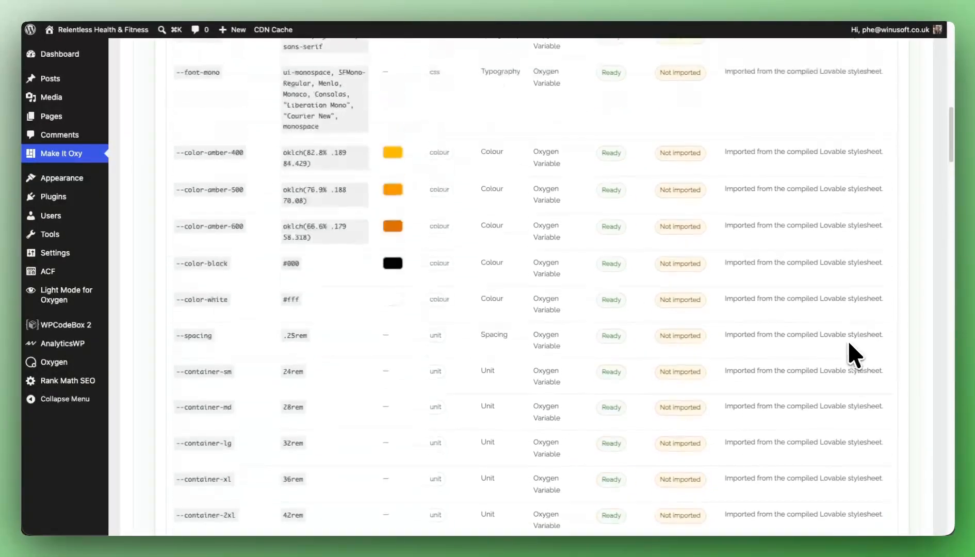
Import the design variables into Oxygen, dismiss the cache regeneration notice and review the import result.
left_click(823, 338)
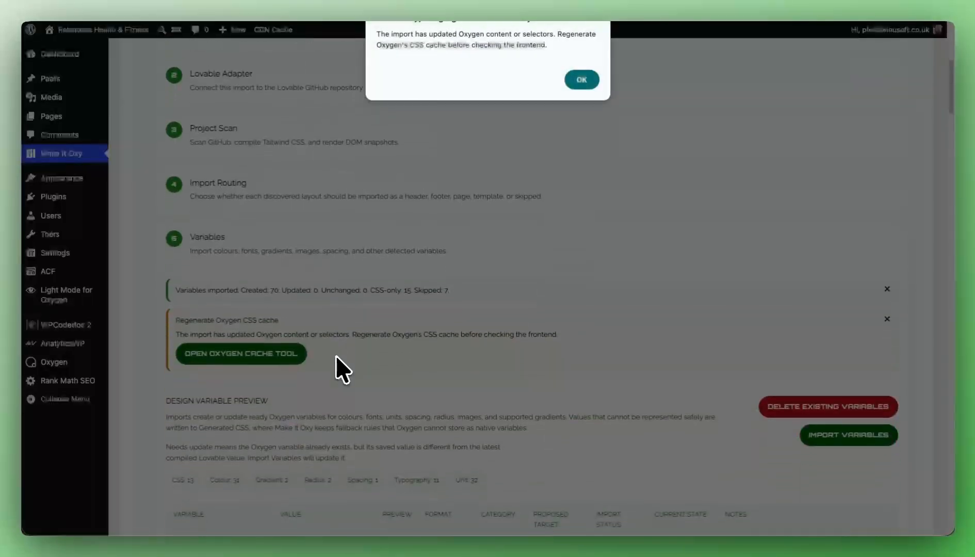
left_click(588, 80)
scroll(501, 305, "up", 7)
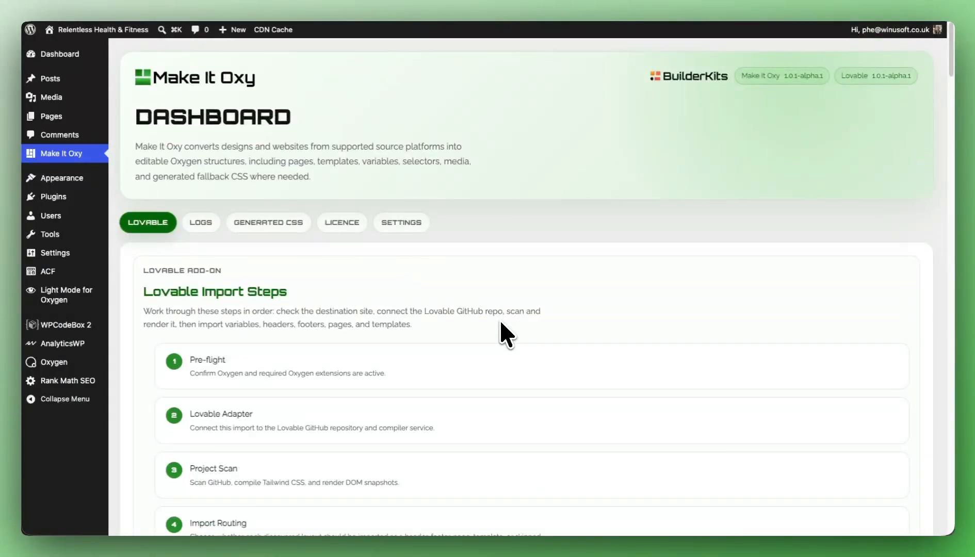
scroll(499, 318, "down", 5)
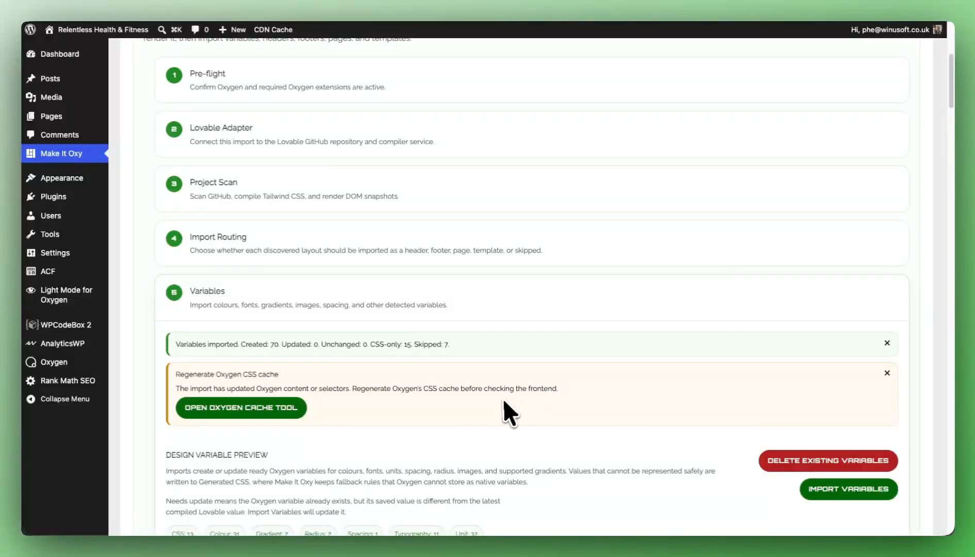
scroll(464, 365, "up", 5)
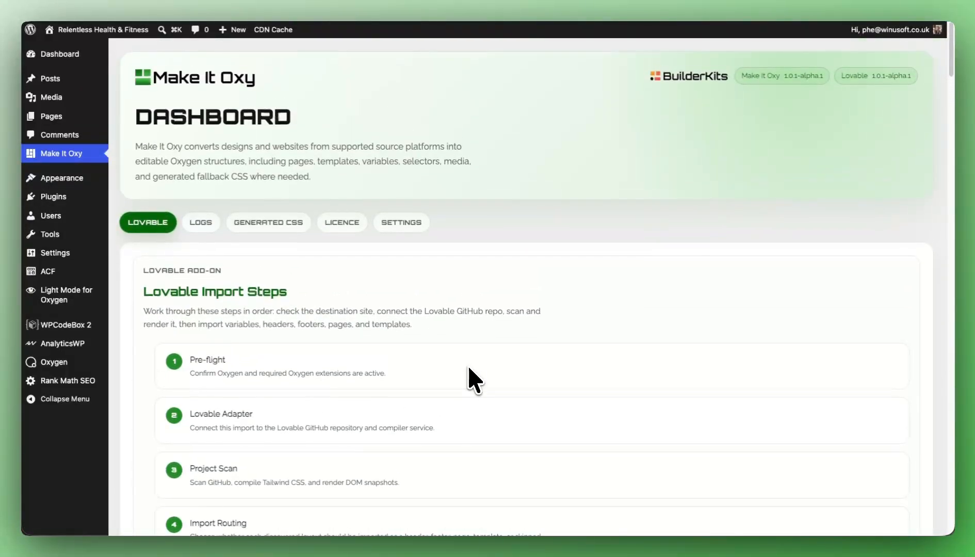
Examine the fallback CSS variables and gradient variables in the generated stylesheet, particularly --gradient-brand.
left_click(250, 228)
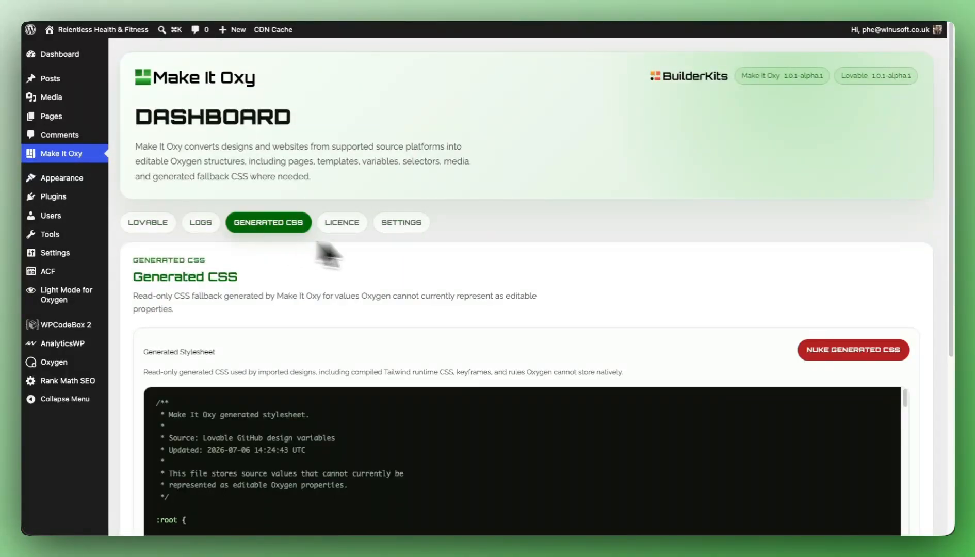
scroll(468, 260, "down", 5)
scroll(467, 256, "down", 2)
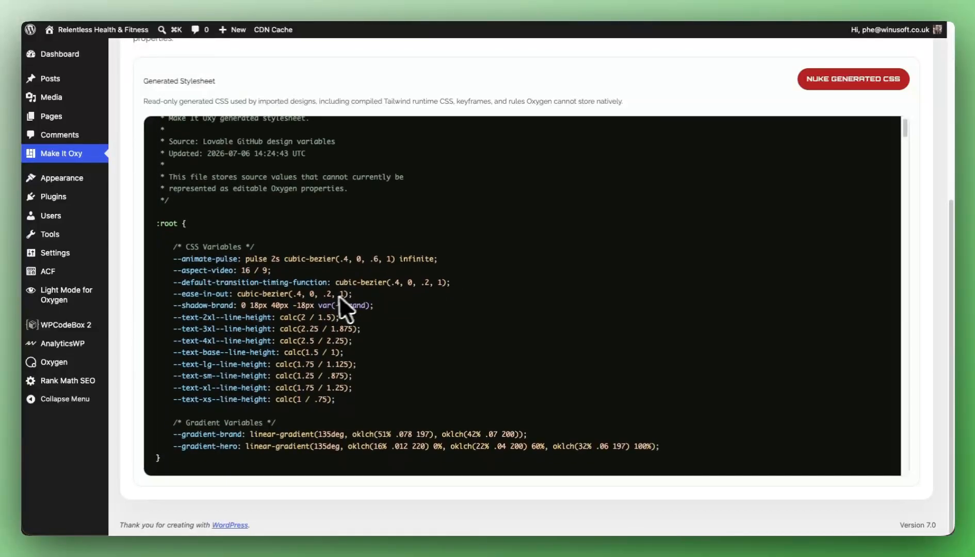
scroll(532, 279, "down", 4)
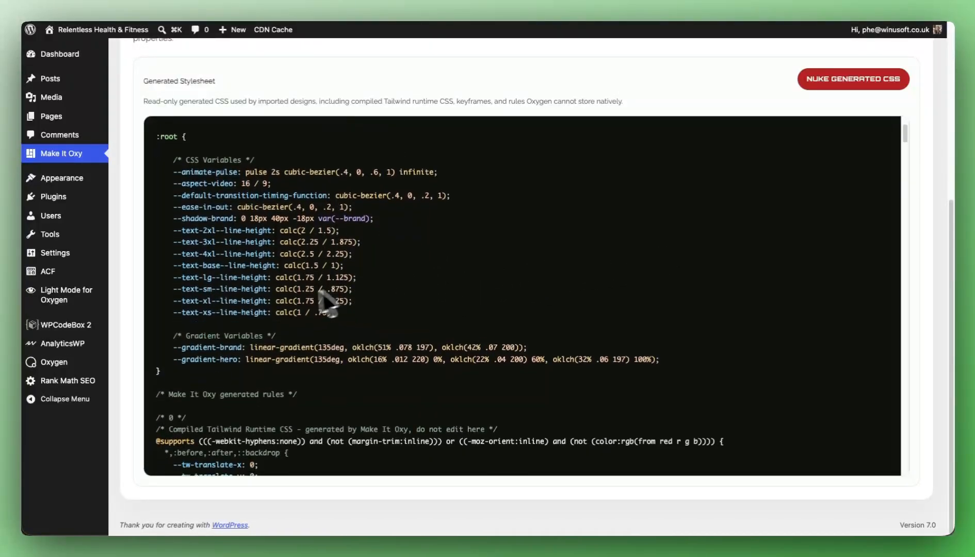
left_click_drag(237, 330, 422, 331)
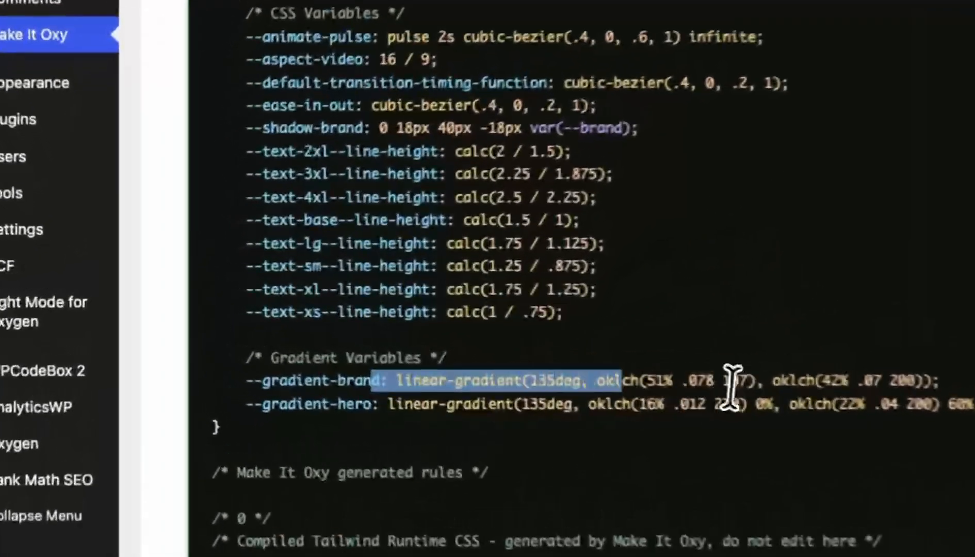
left_click(359, 339)
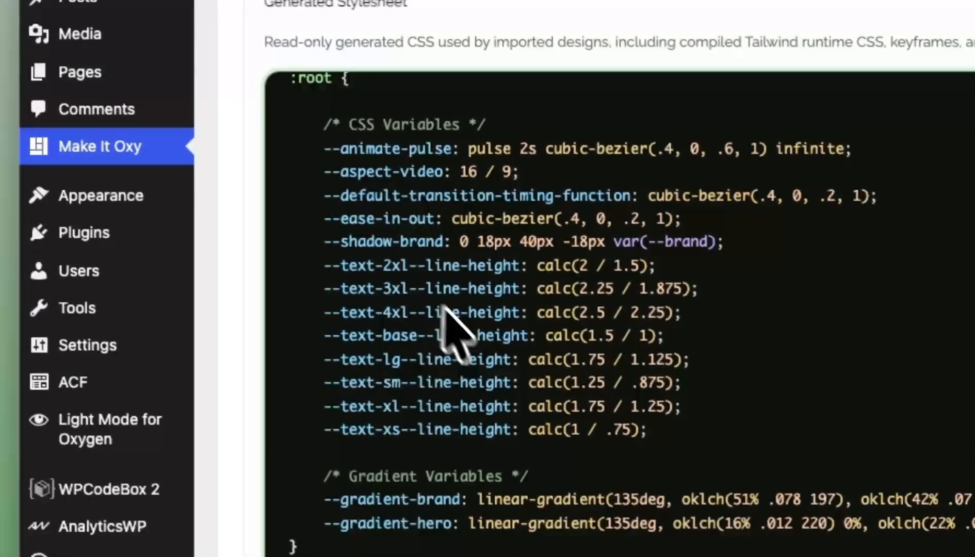
scroll(570, 218, "down", 3)
scroll(495, 392, "up", 5)
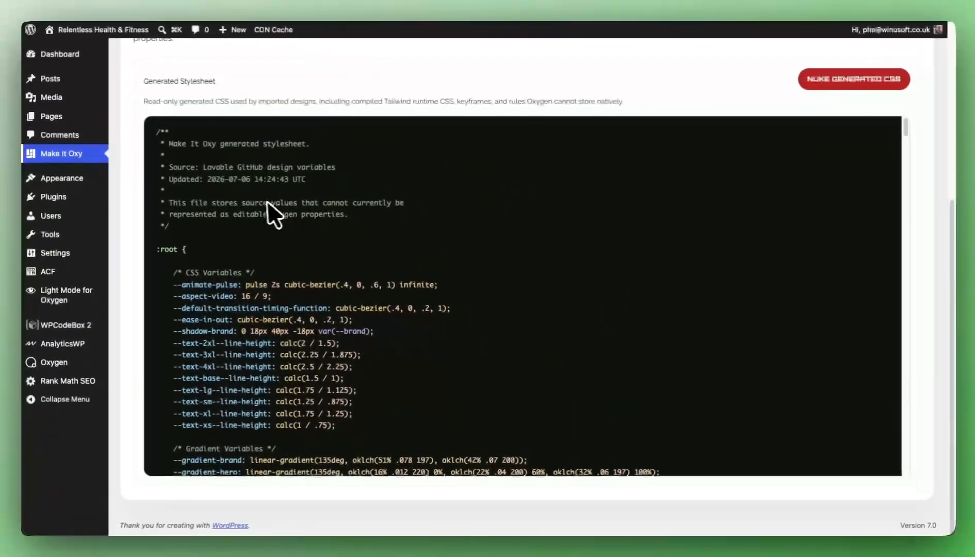
Return to the Lovable import steps and open the Headers stage with its header candidate.
scroll(272, 211, "up", 6)
scroll(207, 170, "down", 1)
left_click(148, 164)
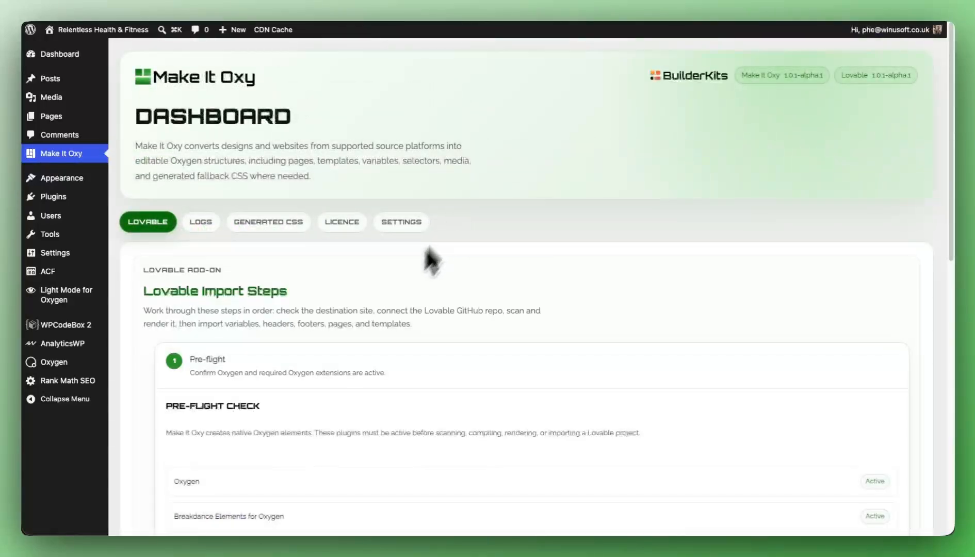
scroll(325, 294, "down", 10)
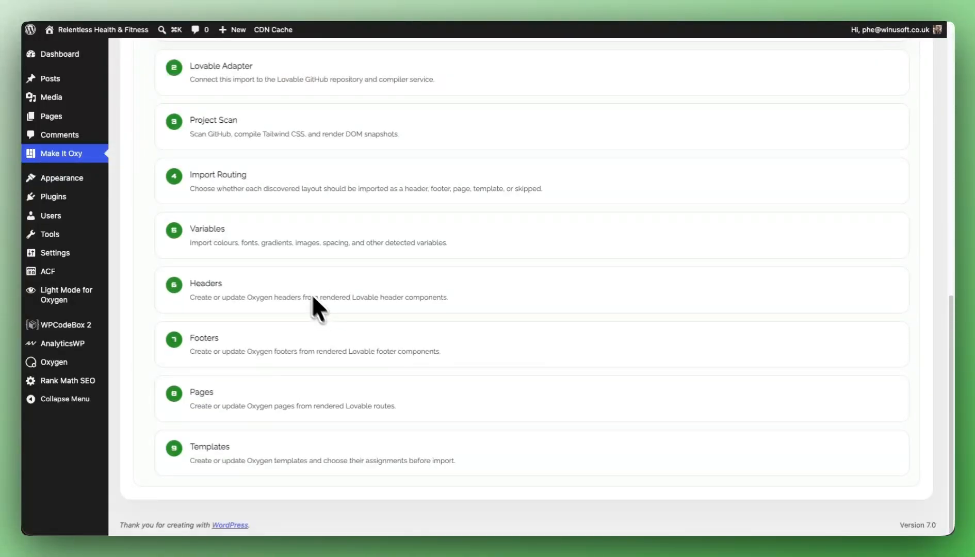
left_click(227, 296)
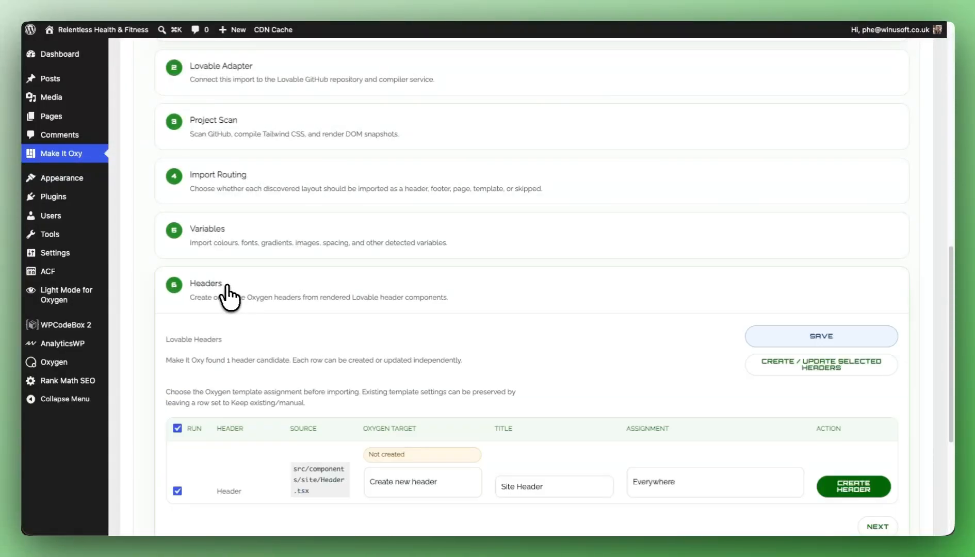
scroll(341, 292, "down", 3)
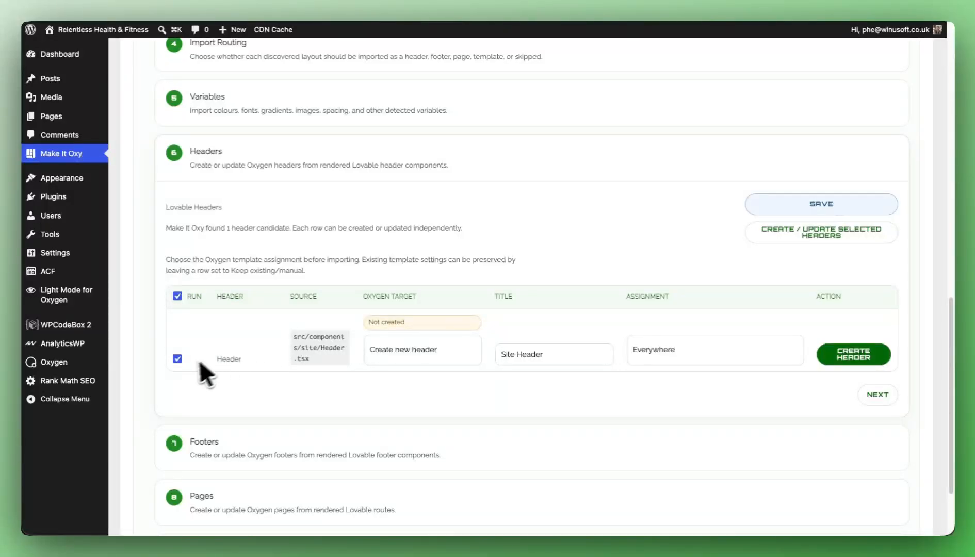
Set the header candidate to Create new header, keep the title Site Header and assign it Everywhere.
left_click(404, 348)
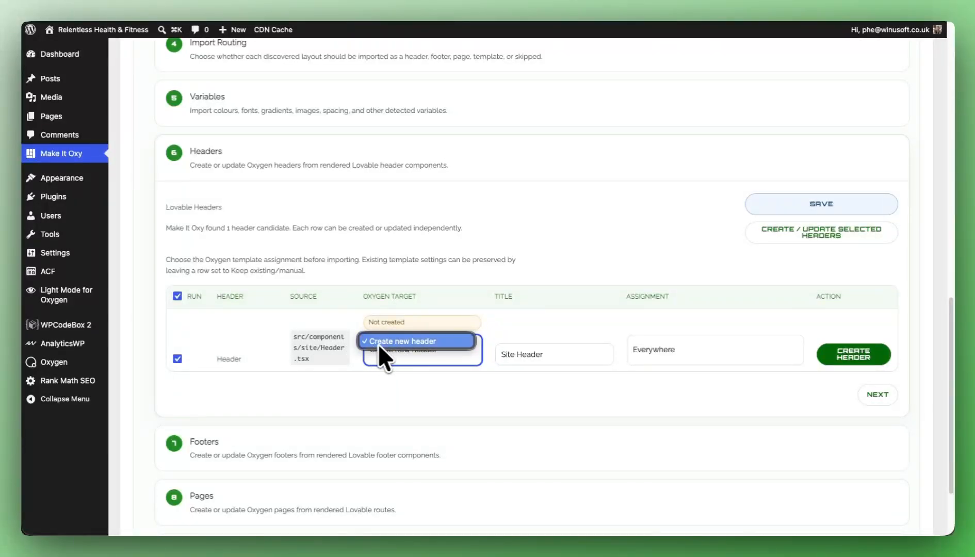
left_click(398, 342)
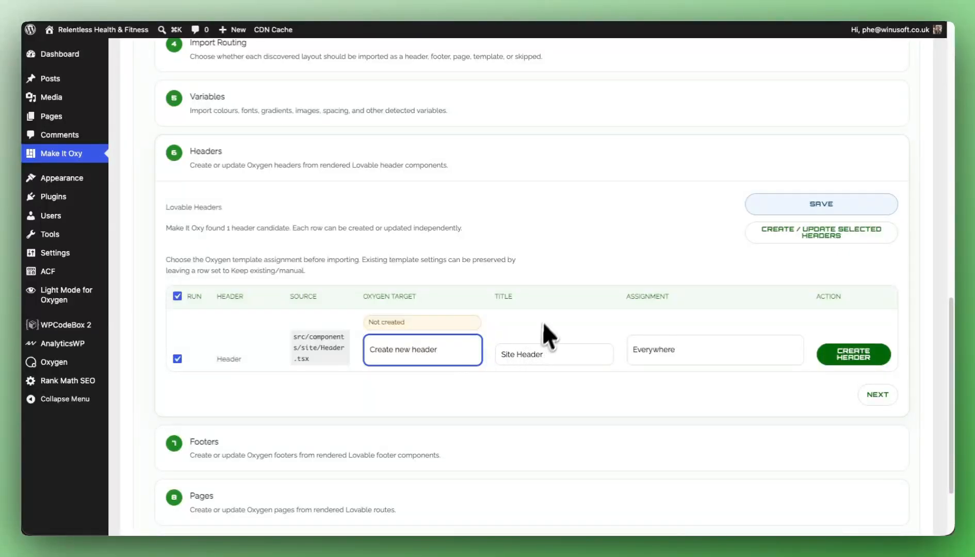
left_click(568, 354)
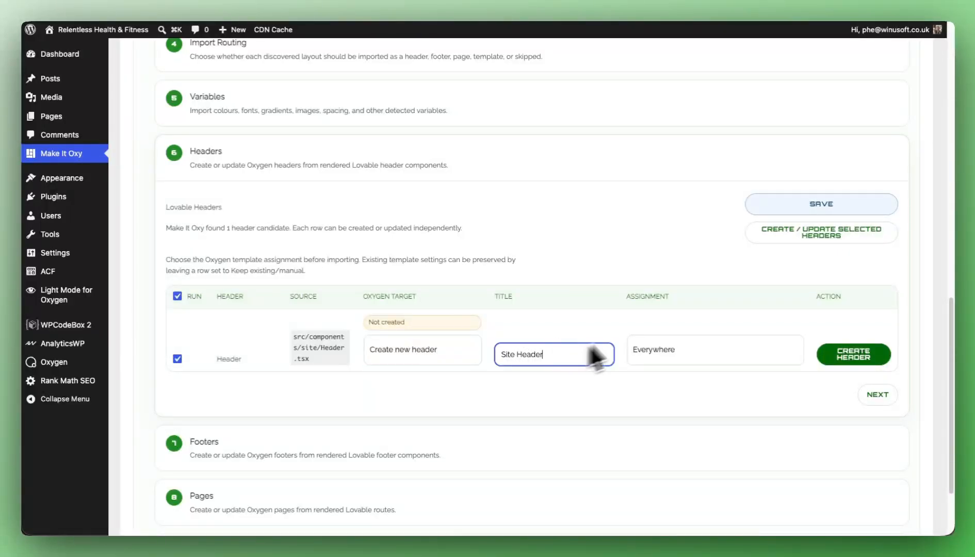
left_click(651, 355)
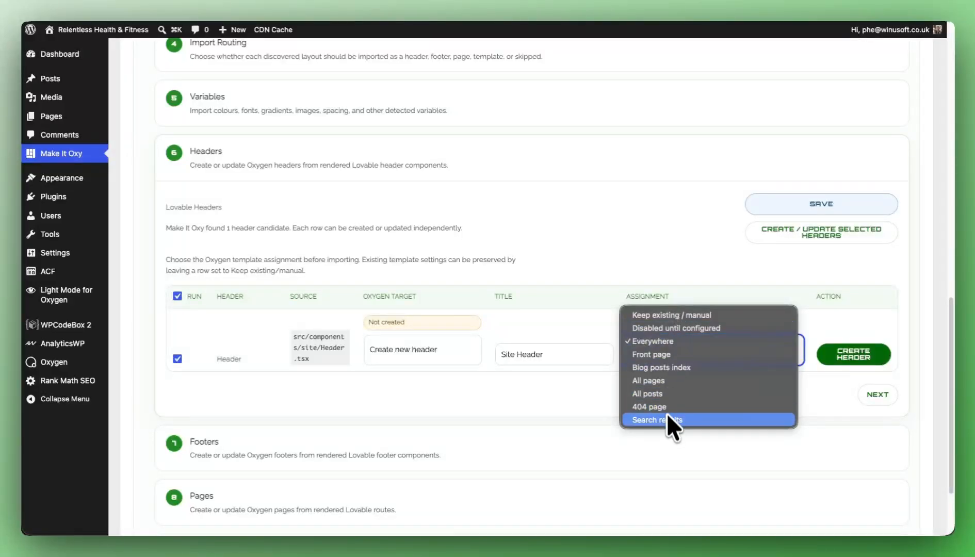
left_click(670, 339)
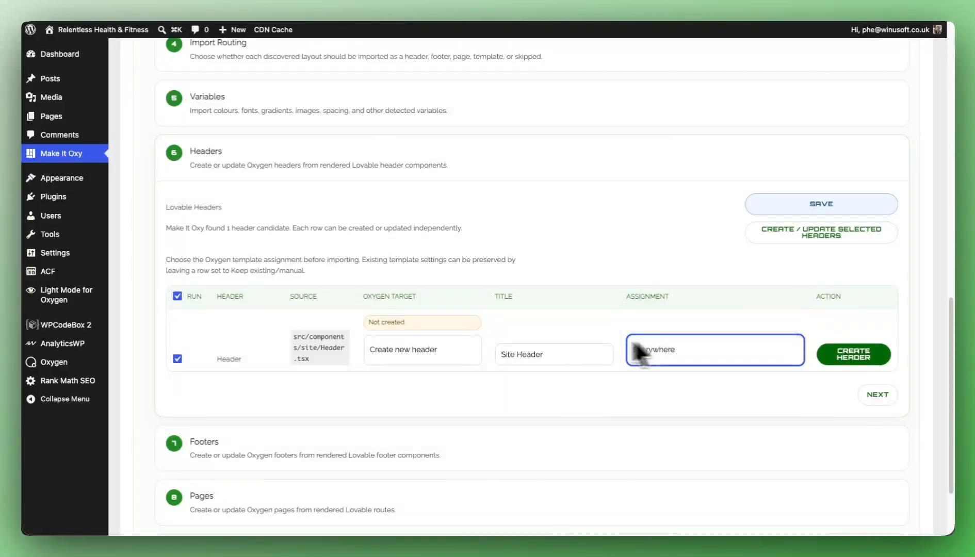
Create the selected Site Header in Oxygen and proceed to the Footers stage.
left_click(818, 235)
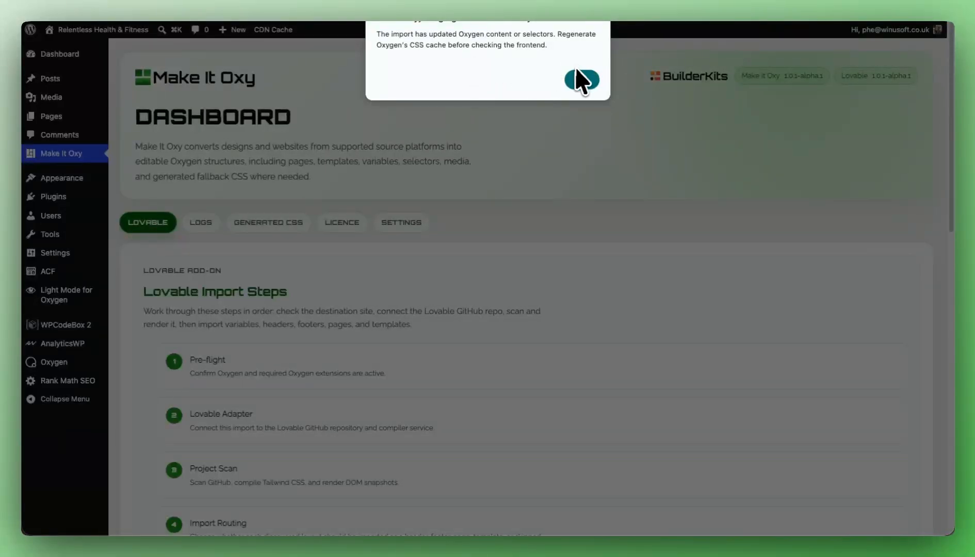
left_click(582, 79)
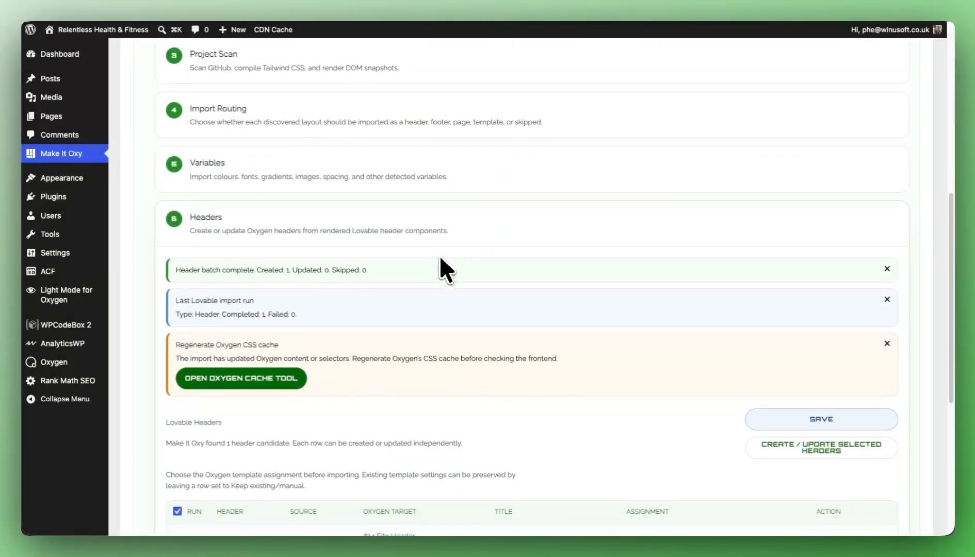
scroll(439, 255, "down", 5)
scroll(438, 254, "down", 2)
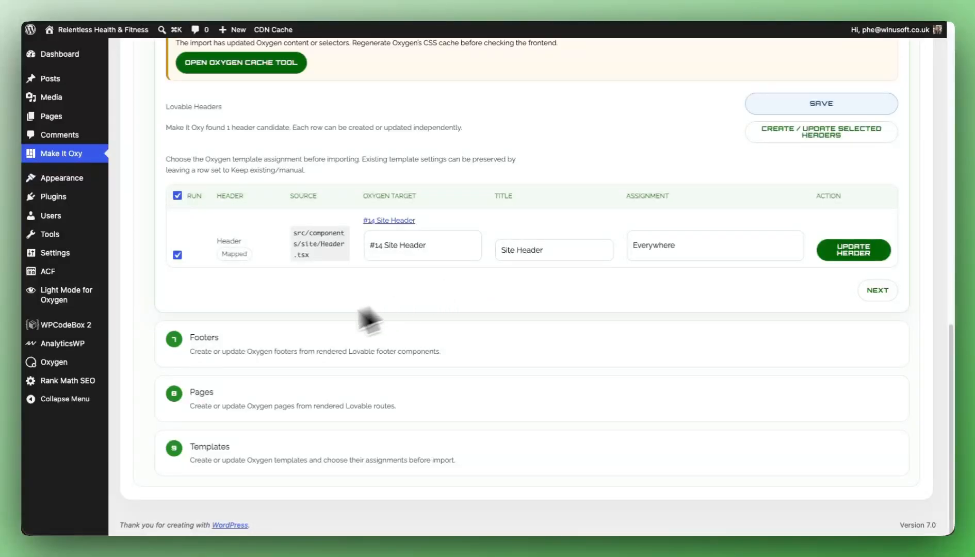
left_click(877, 291)
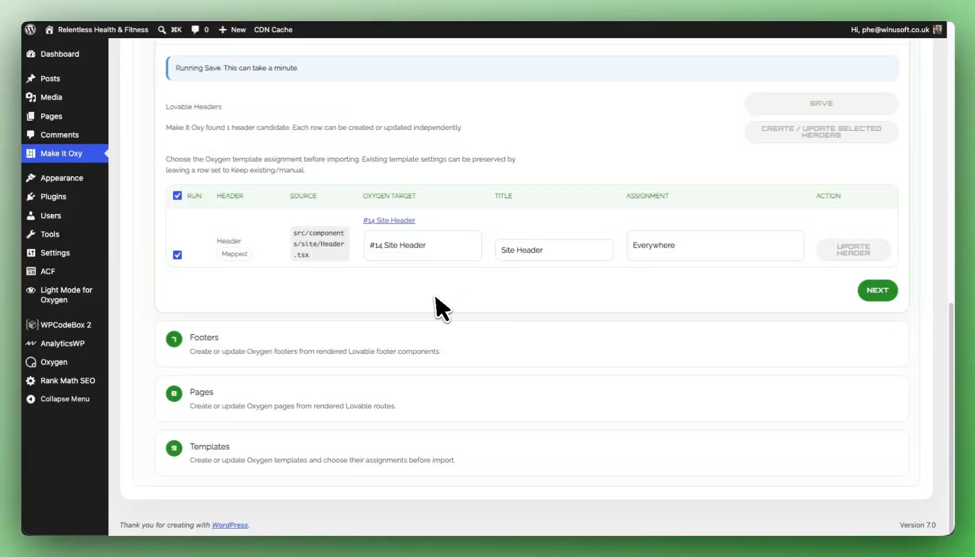
Create the selected Site Footer in Oxygen with the Everywhere assignment and proceed to the Pages stage.
scroll(324, 312, "down", 2)
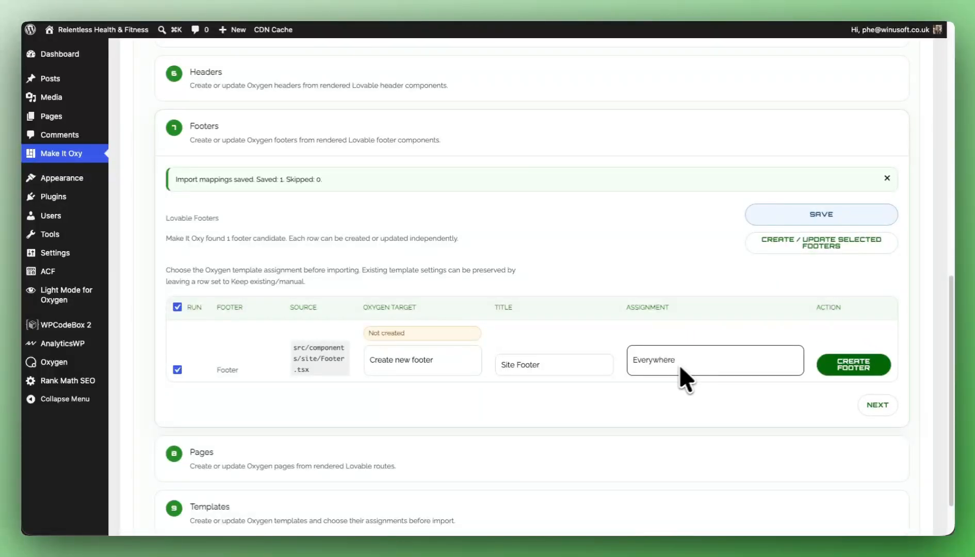
left_click(772, 242)
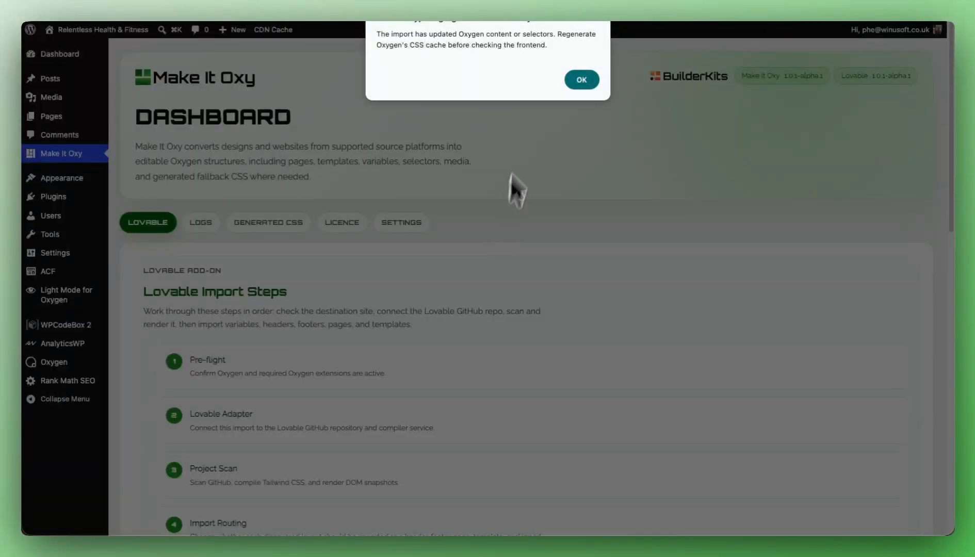
left_click(582, 79)
scroll(368, 281, "down", 15)
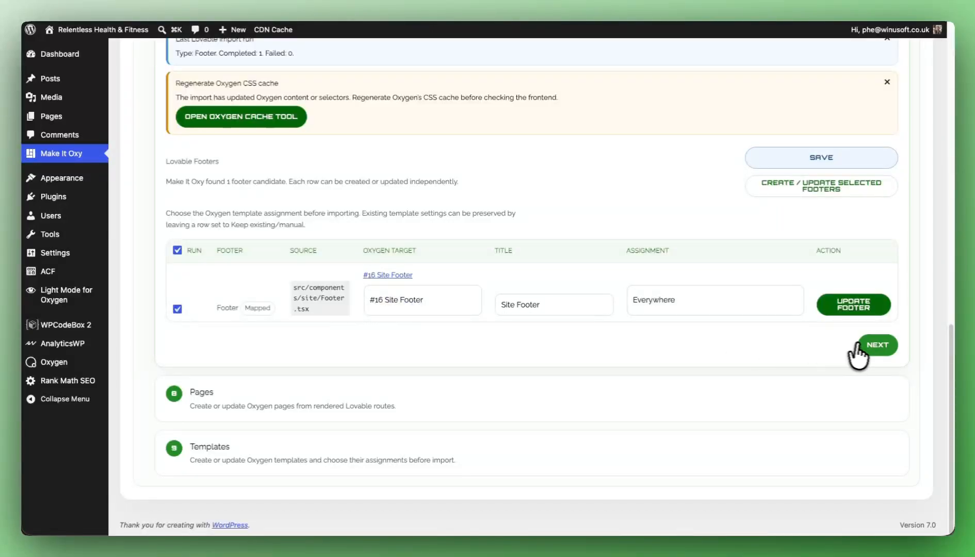
left_click(872, 346)
Review the page candidates' targets, titles and slugs, checking which existing pages /about could be mapped to.
scroll(413, 324, "down", 14)
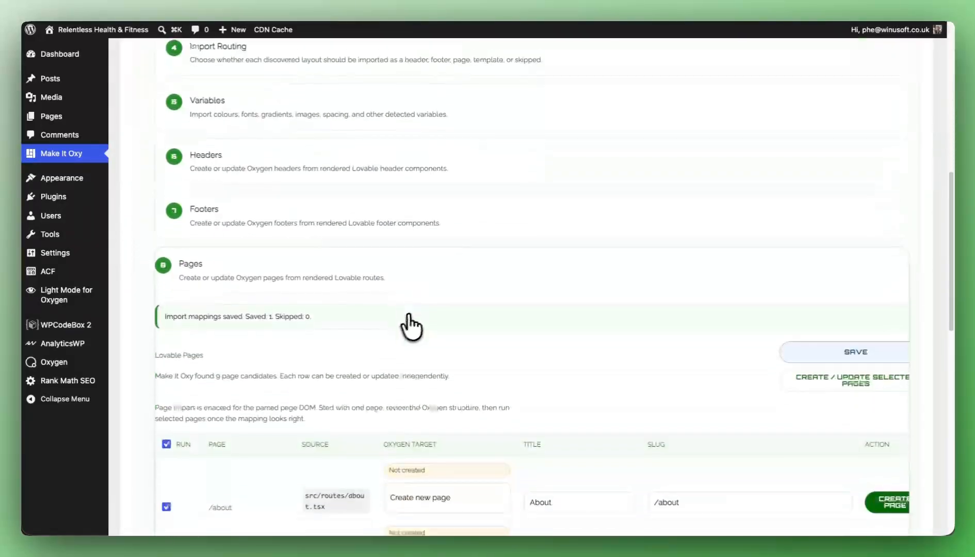
scroll(464, 310, "down", 3)
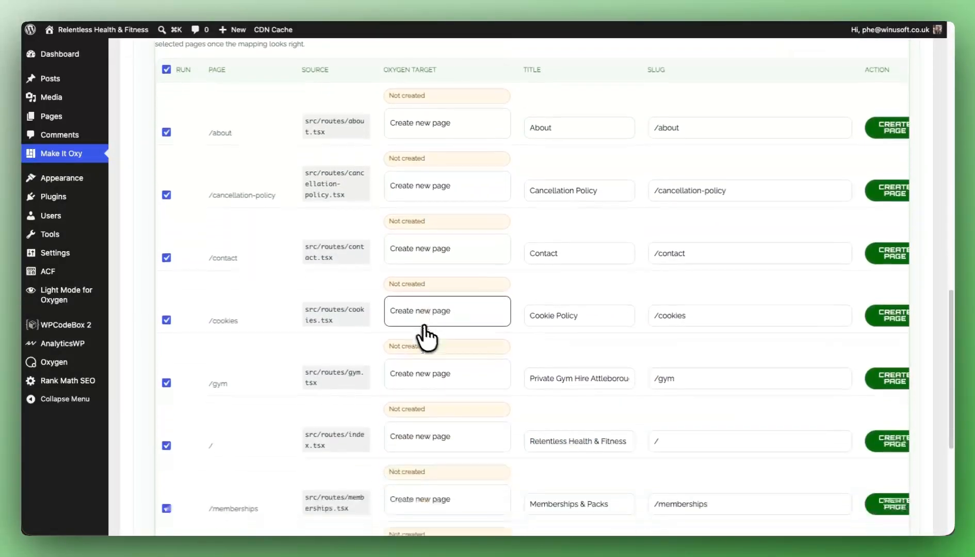
left_click(426, 119)
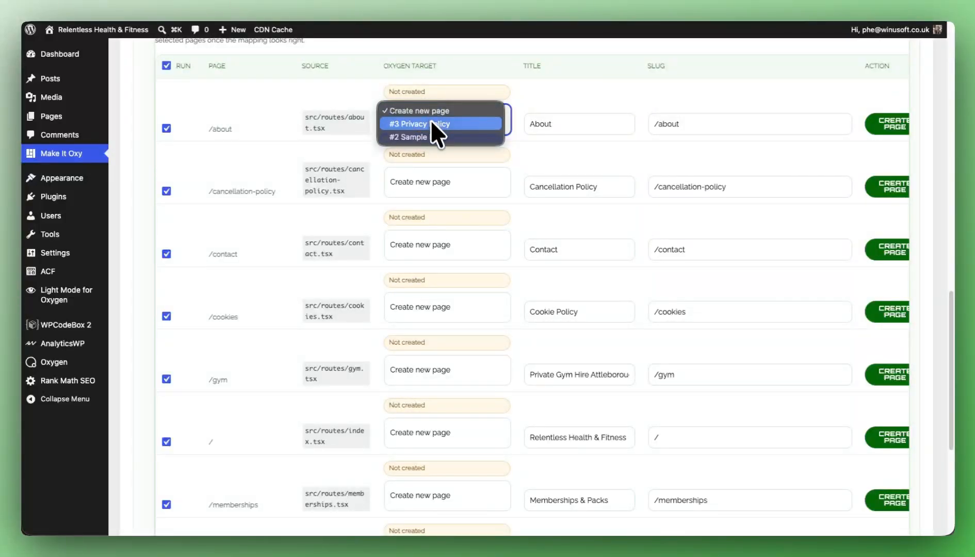
left_click(555, 99)
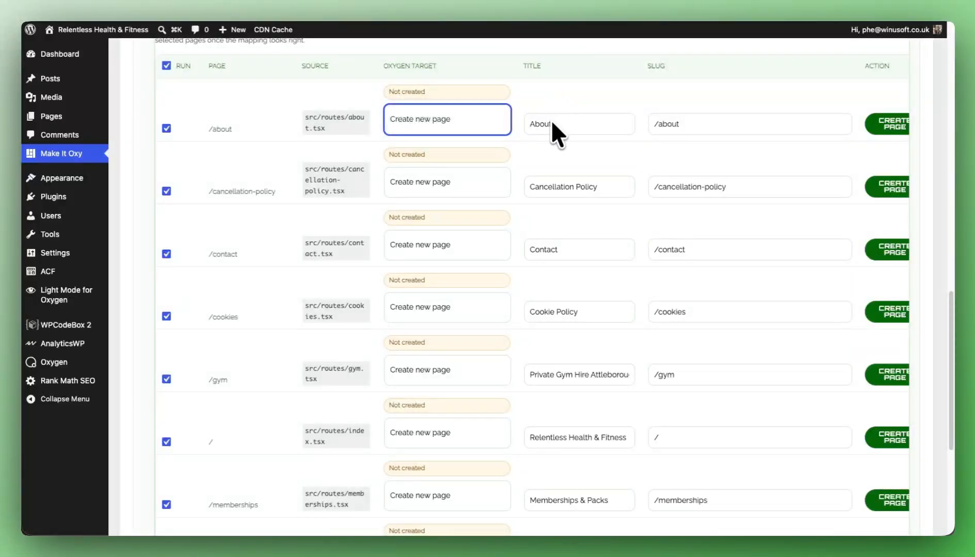
left_click(684, 126)
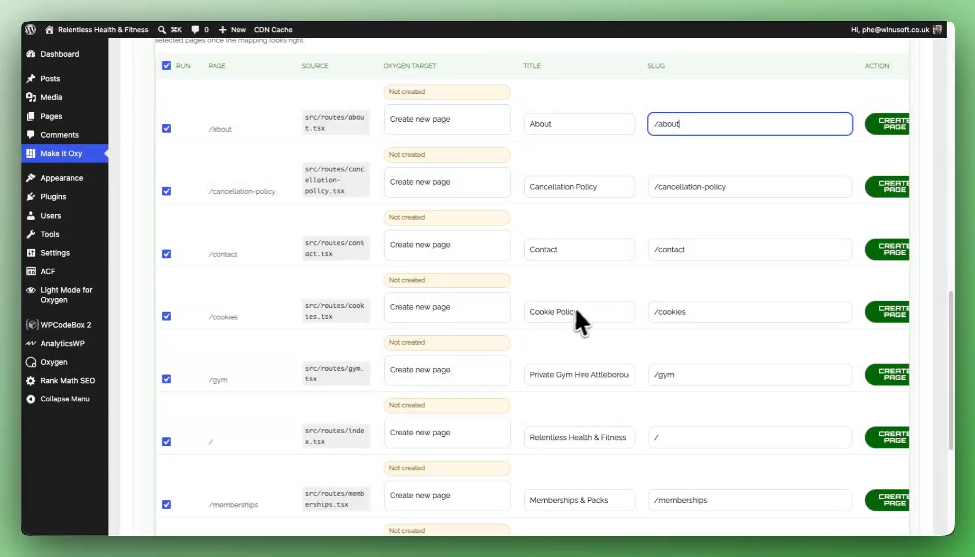
Change the title of the /gym page to Gym.
scroll(727, 320, "down", 2)
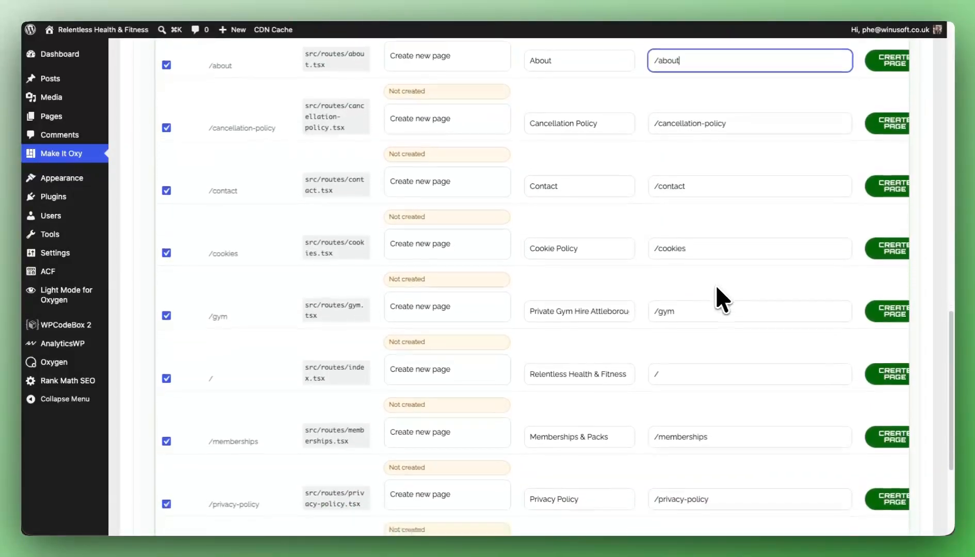
triple_click(579, 310)
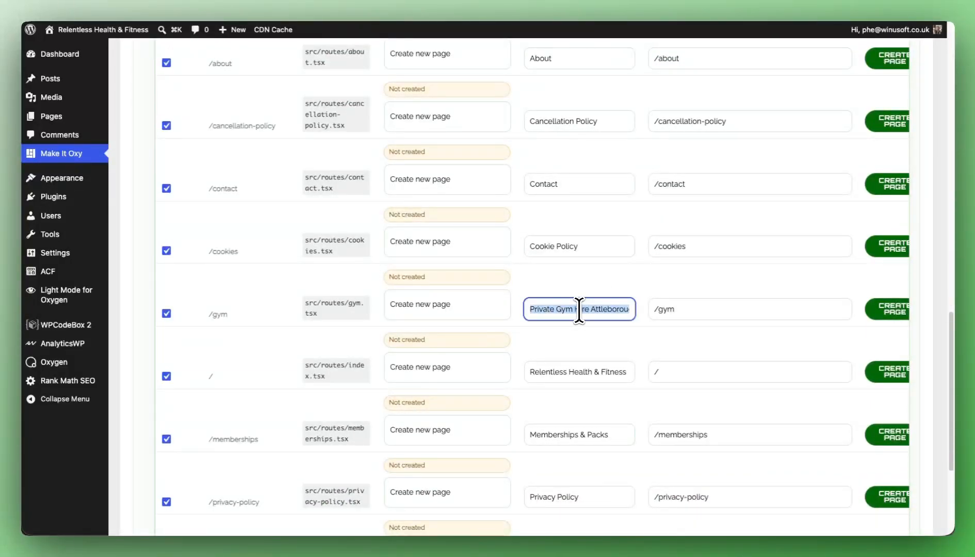
left_click_drag(573, 316, 582, 308)
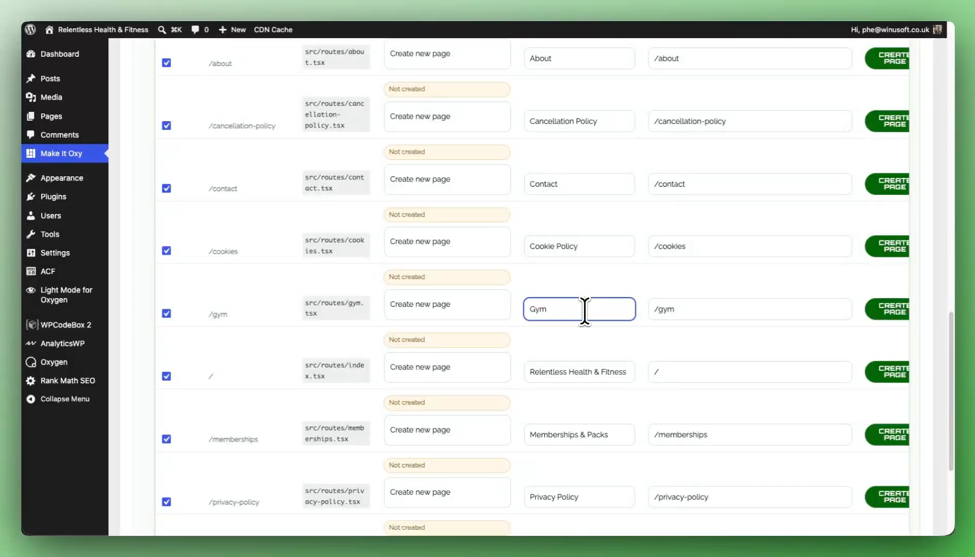
Change the title of the /memberships page to Memberships and that of the /recovery-room page to Recovery Room.
left_click(625, 372)
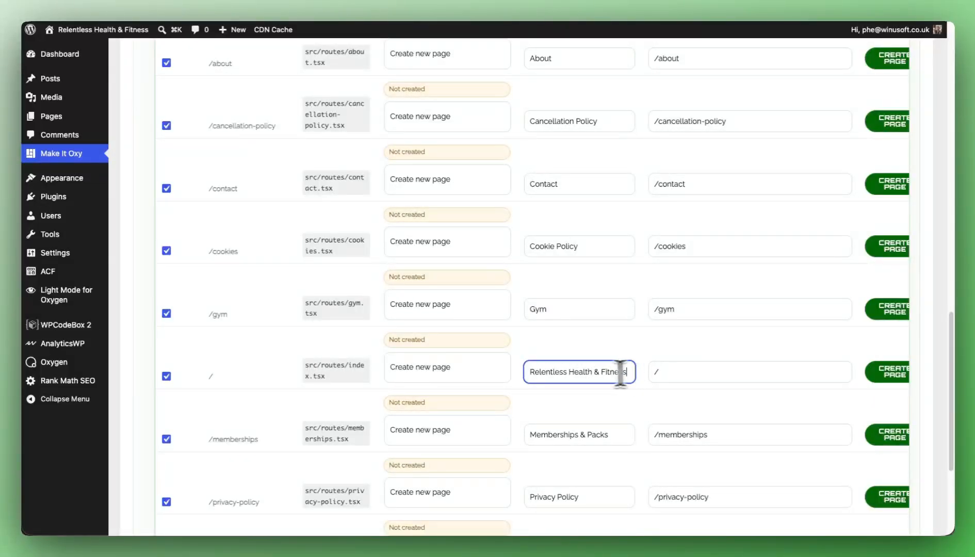
scroll(619, 374, "down", 1)
left_click_drag(577, 398, 660, 408)
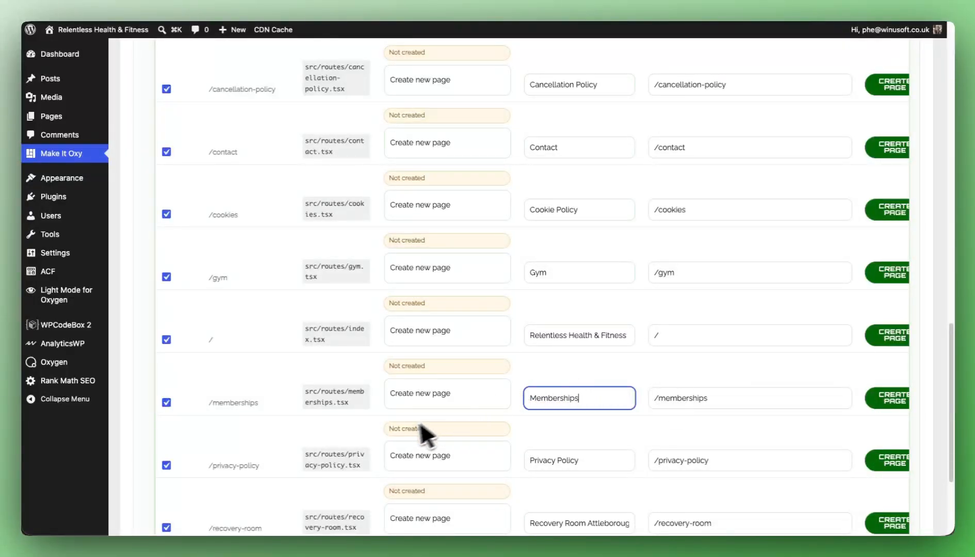
scroll(421, 424, "down", 4)
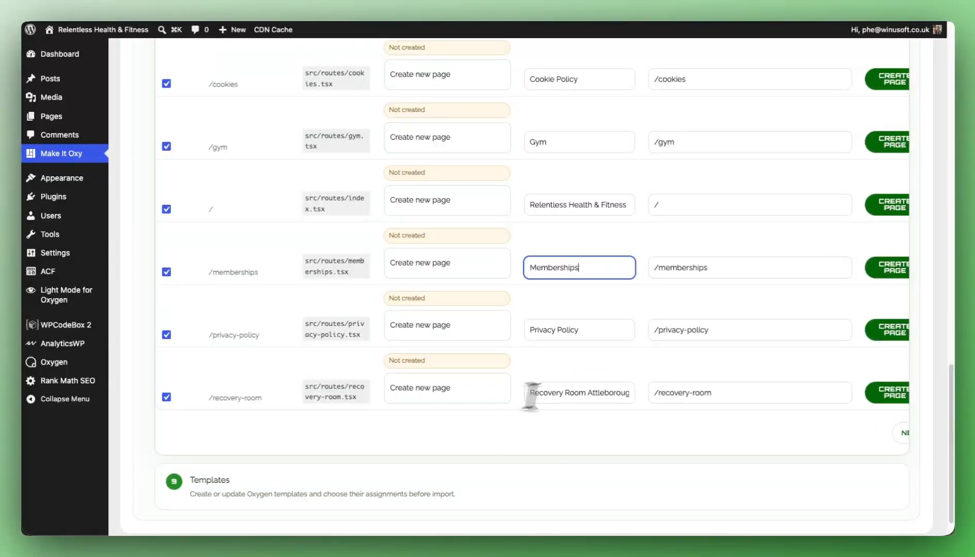
left_click_drag(595, 392, 699, 393)
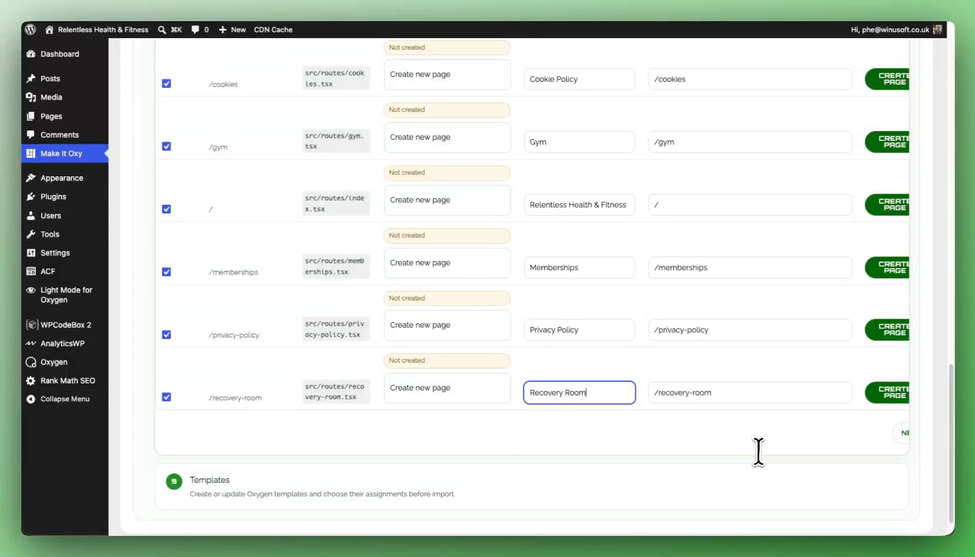
key("Return")
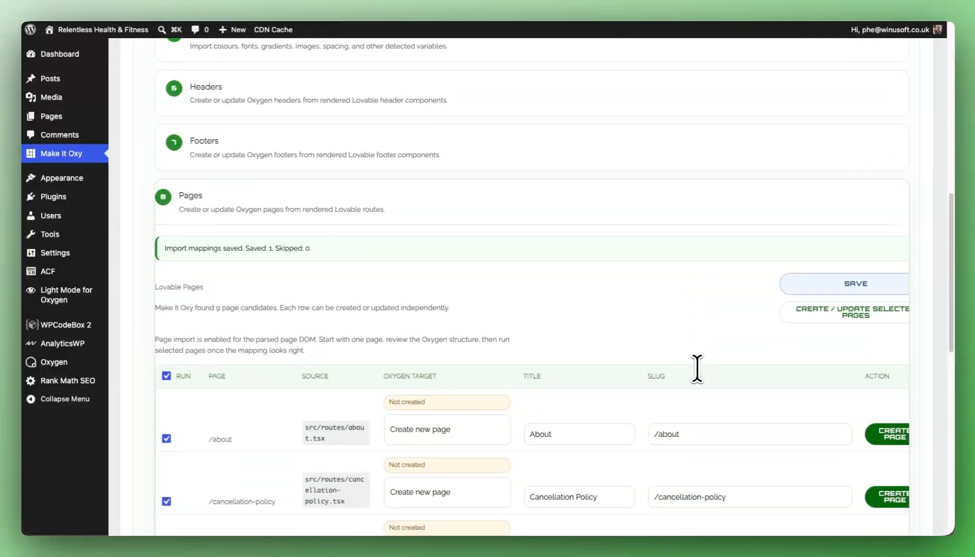
Create all selected pages in Oxygen, dismiss the CSS cache notice and proceed to the Templates stage.
scroll(607, 369, "down", 2)
scroll(681, 356, "down", 2)
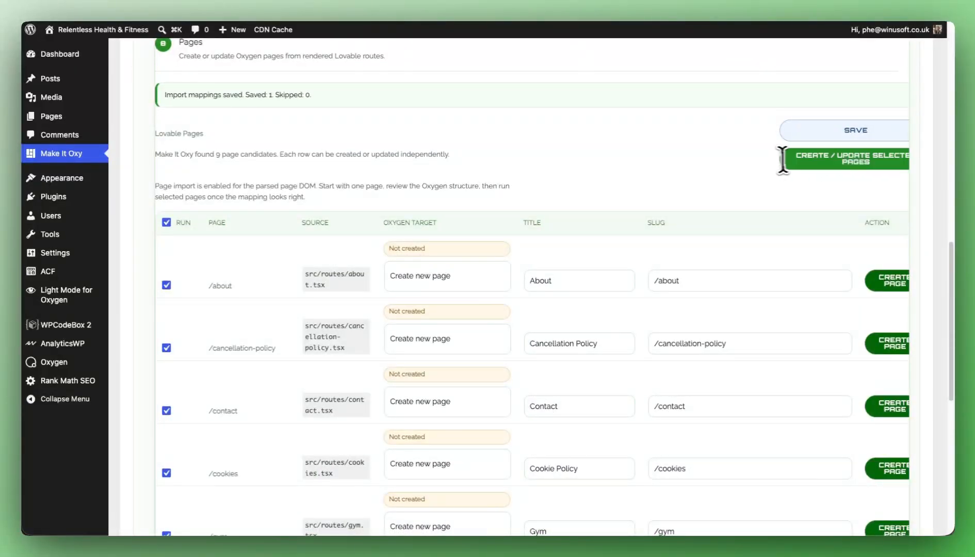
left_click(857, 161)
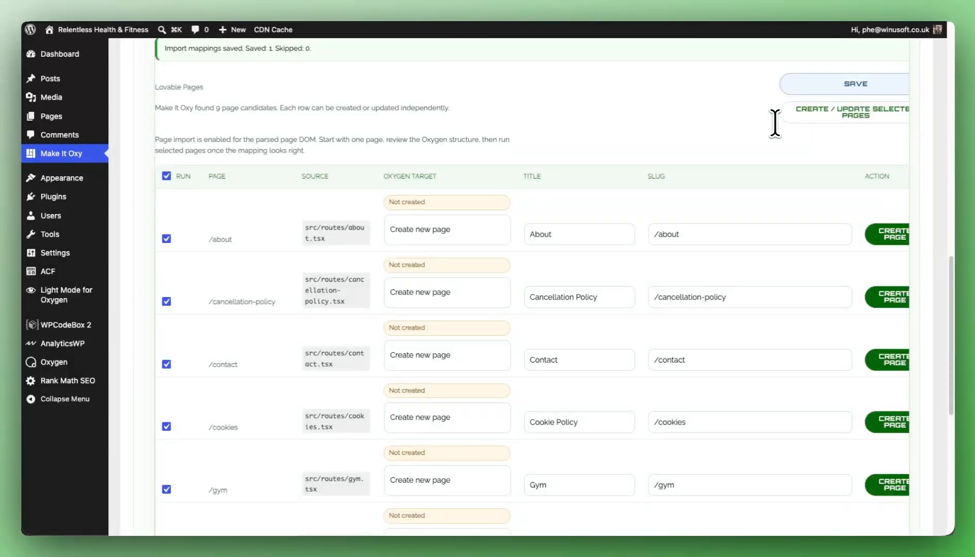
left_click(790, 121)
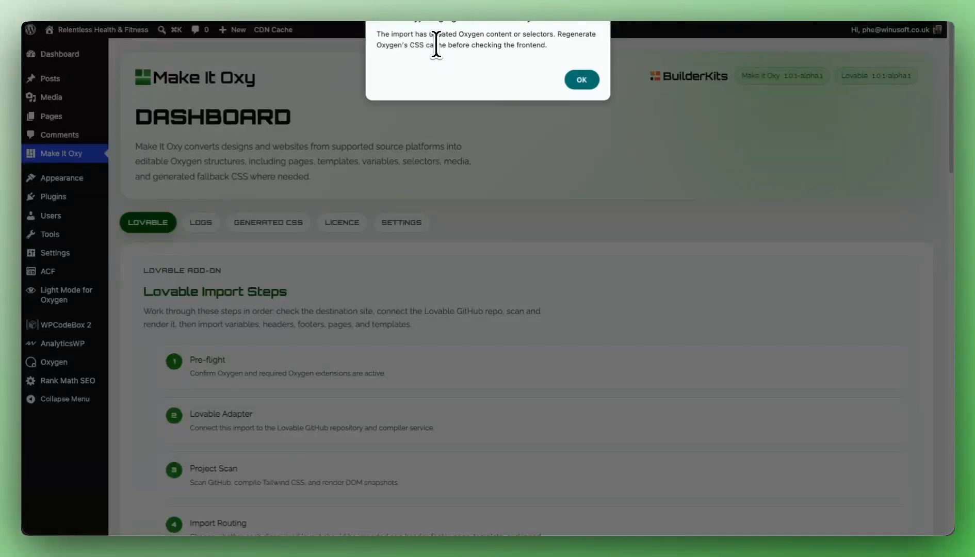
left_click(582, 79)
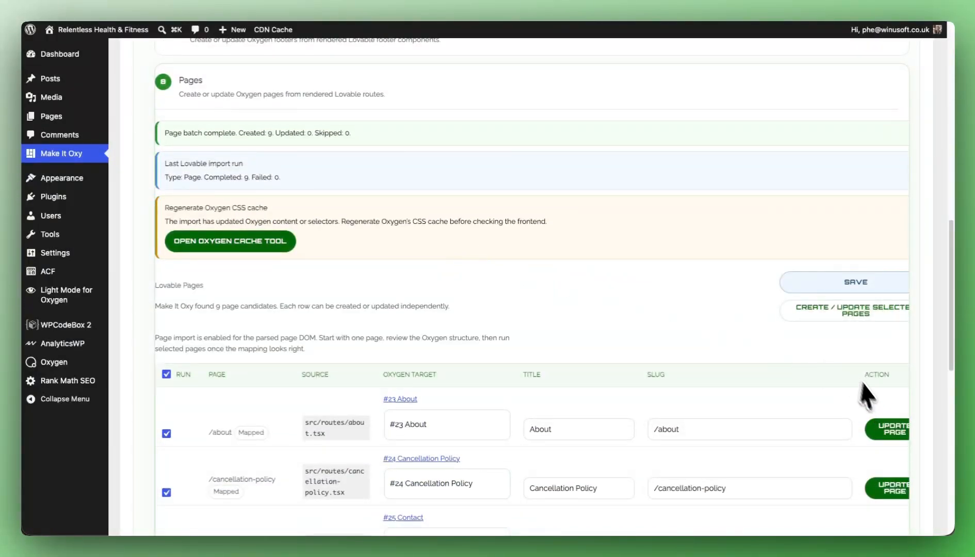
scroll(818, 349, "down", 10)
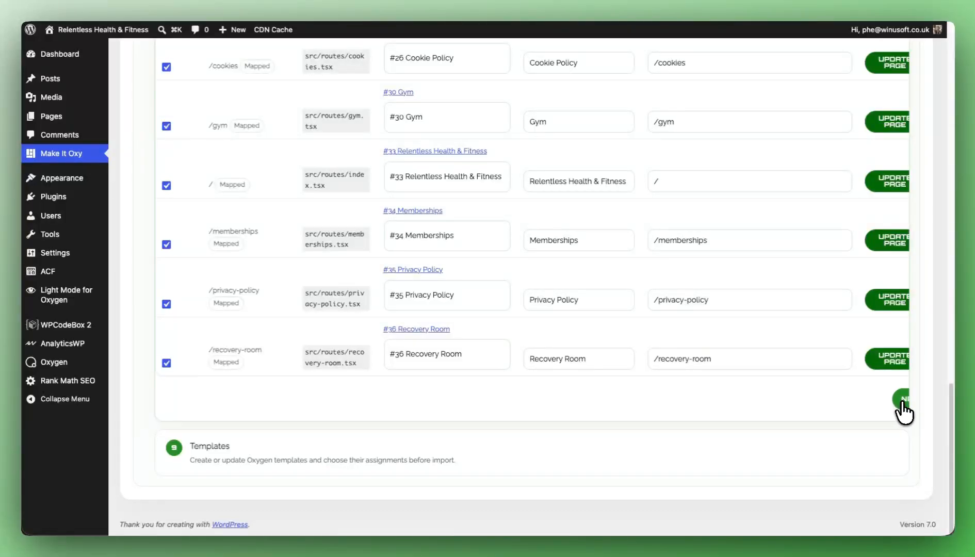
left_click(903, 403)
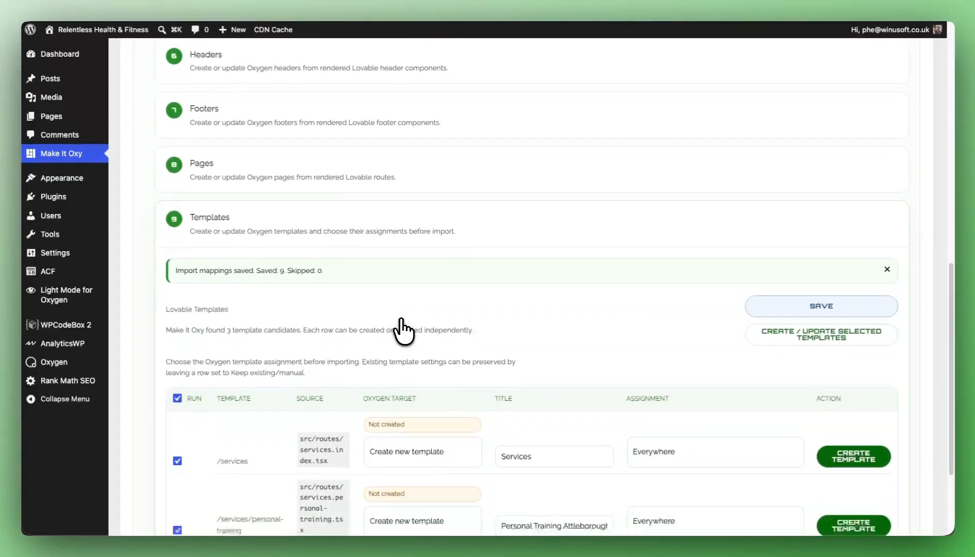
Change the /services template title to Service Archive, check its assignment options and save the template mappings.
scroll(404, 330, "down", 3)
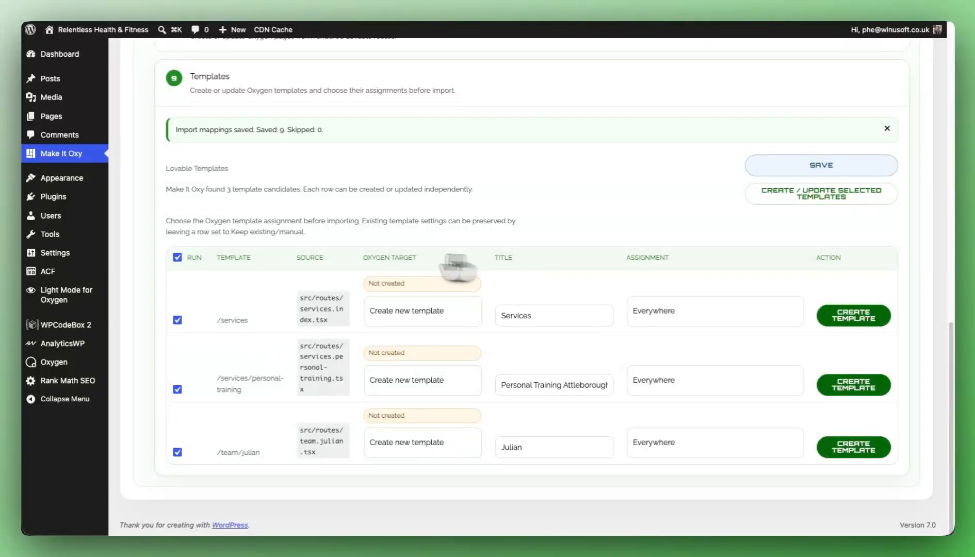
left_click(556, 313)
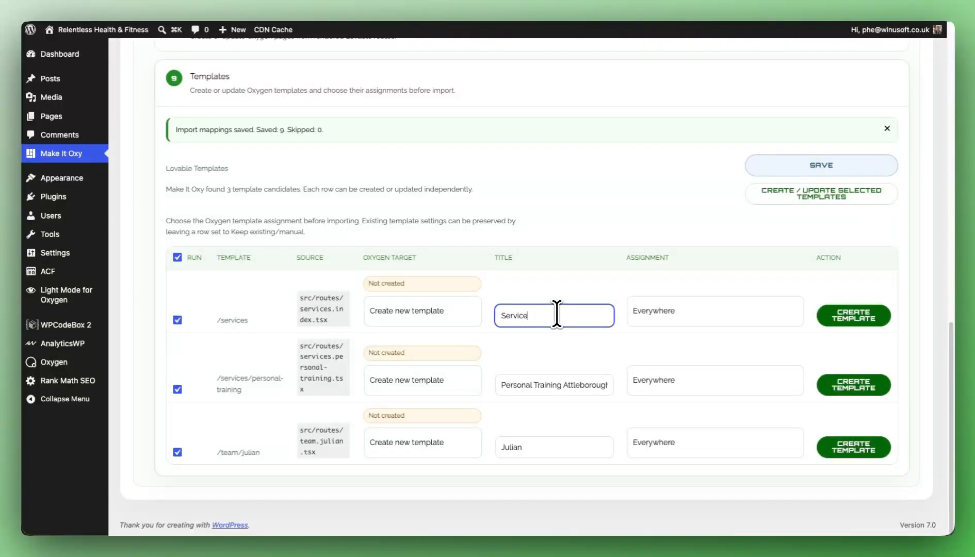
type("Archive")
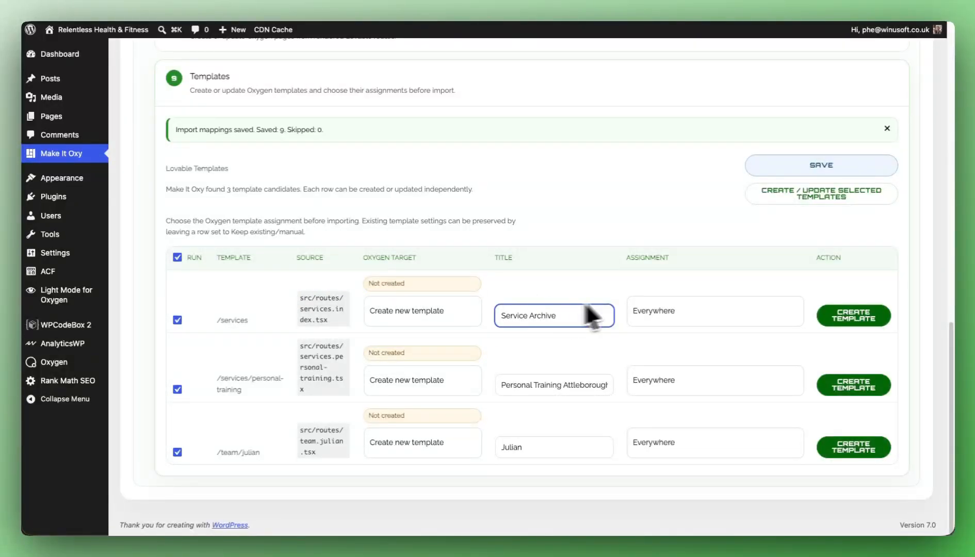
left_click(687, 310)
left_click(564, 282)
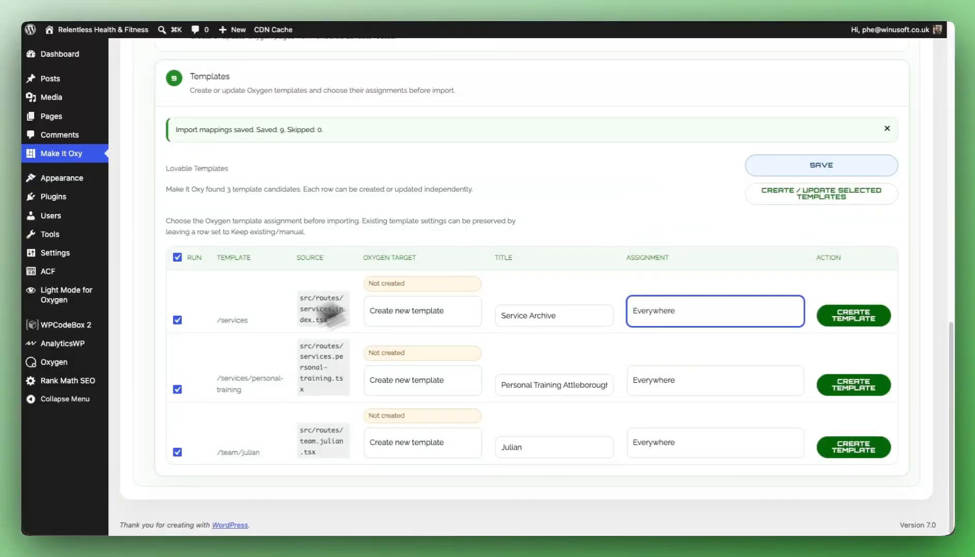
left_click(810, 166)
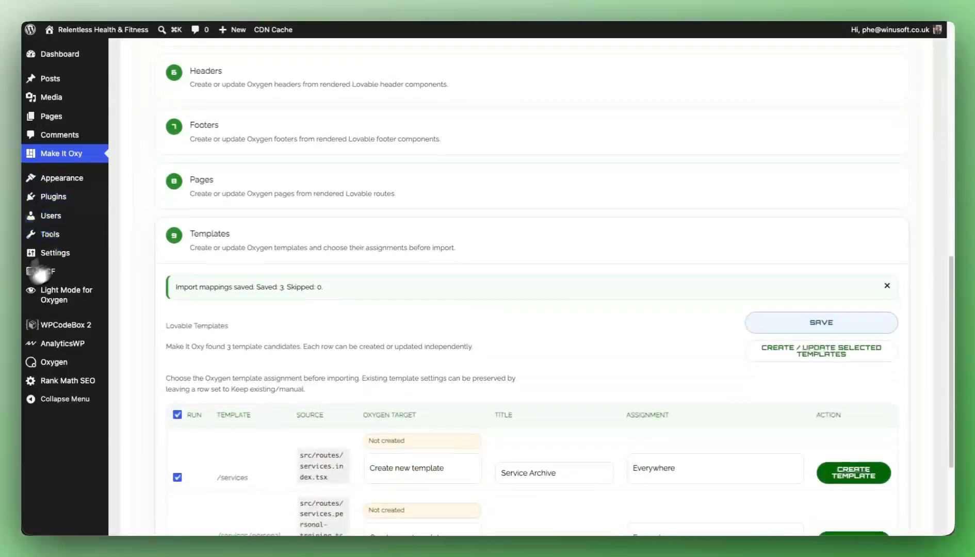
Start a new ACF post type with the plural label Services and the singular label Service.
mouse_move(48, 274)
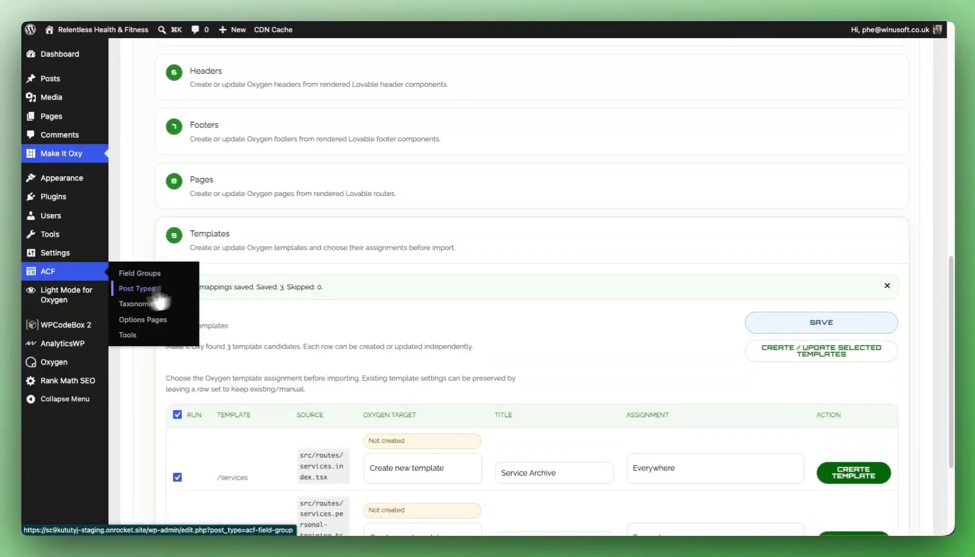
left_click(139, 288)
left_click(529, 344)
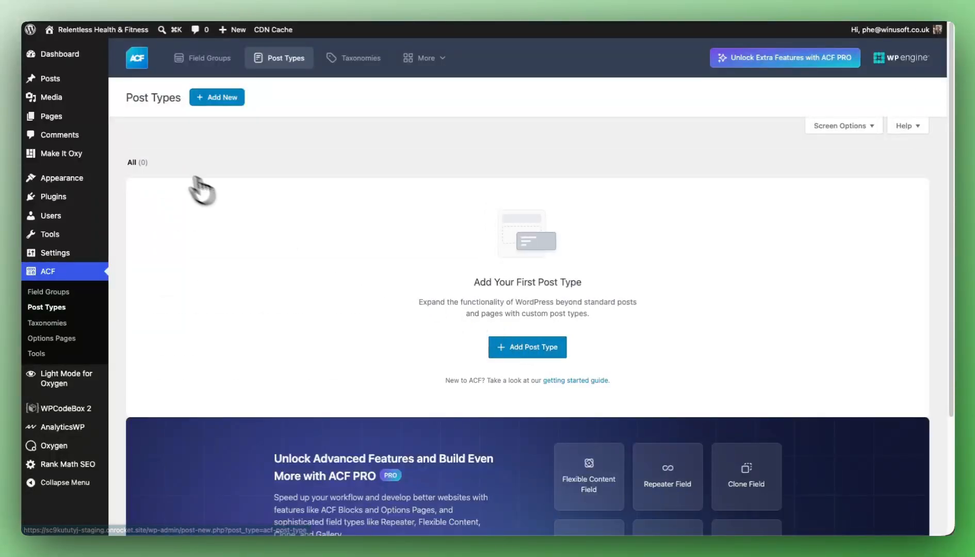
left_click(212, 198)
type("Services")
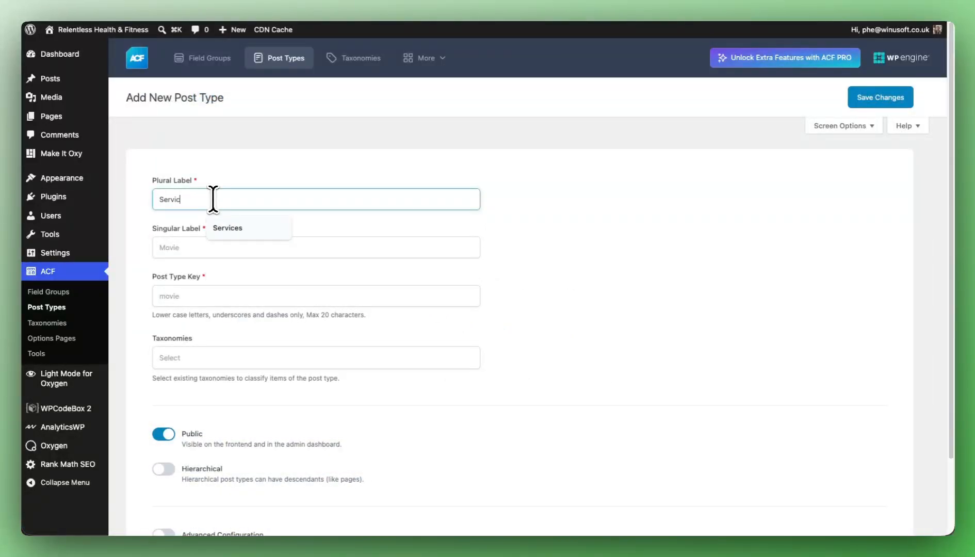
key("Tab")
type("Servcic")
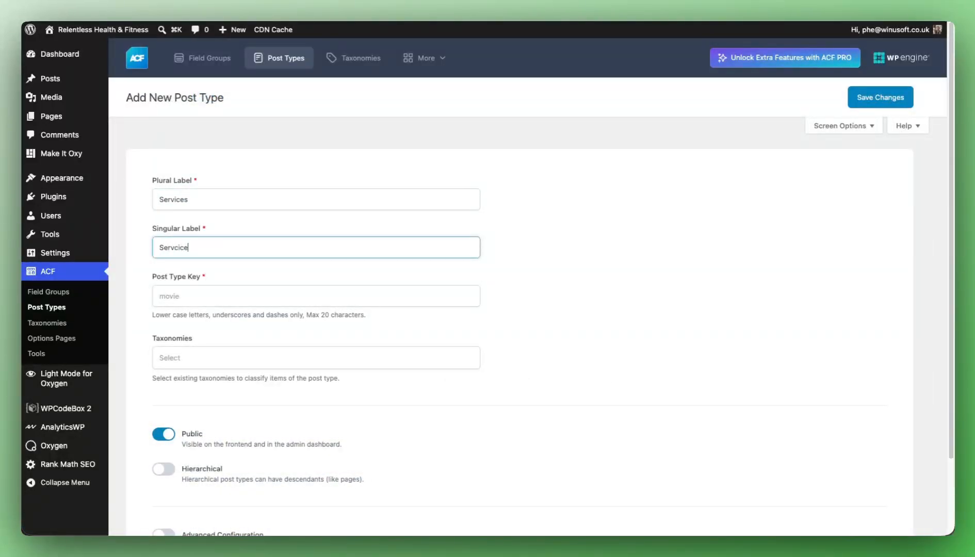
type("e")
key("Tab")
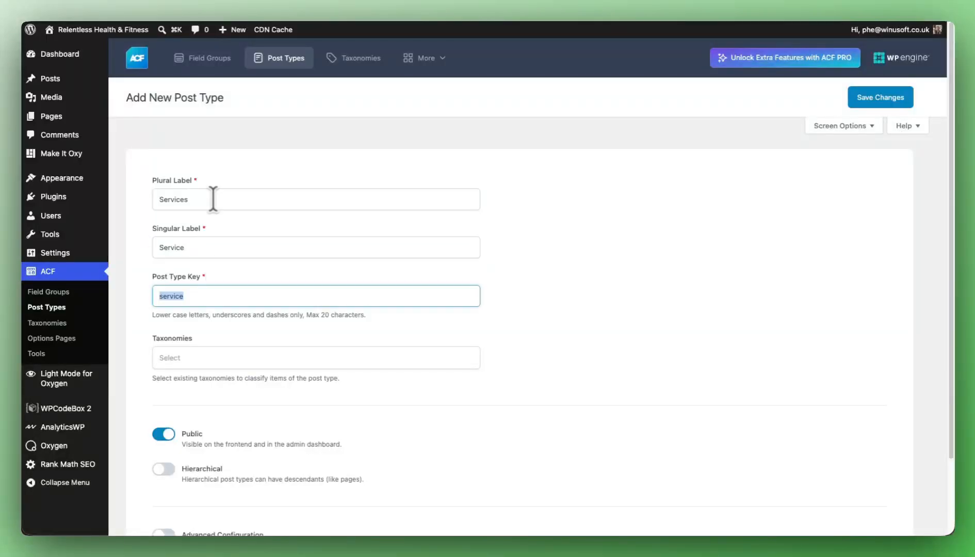
Enable the Services post type's archive with the slug services in the advanced URL settings and save the post type.
scroll(217, 155, "down", 3)
left_click(164, 448)
scroll(305, 392, "down", 5)
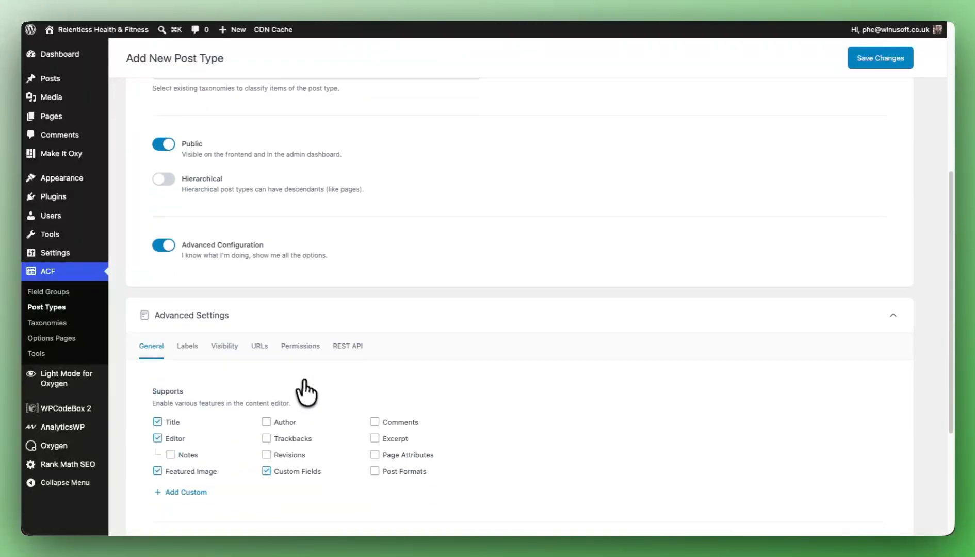
left_click(261, 257)
scroll(263, 310, "down", 4)
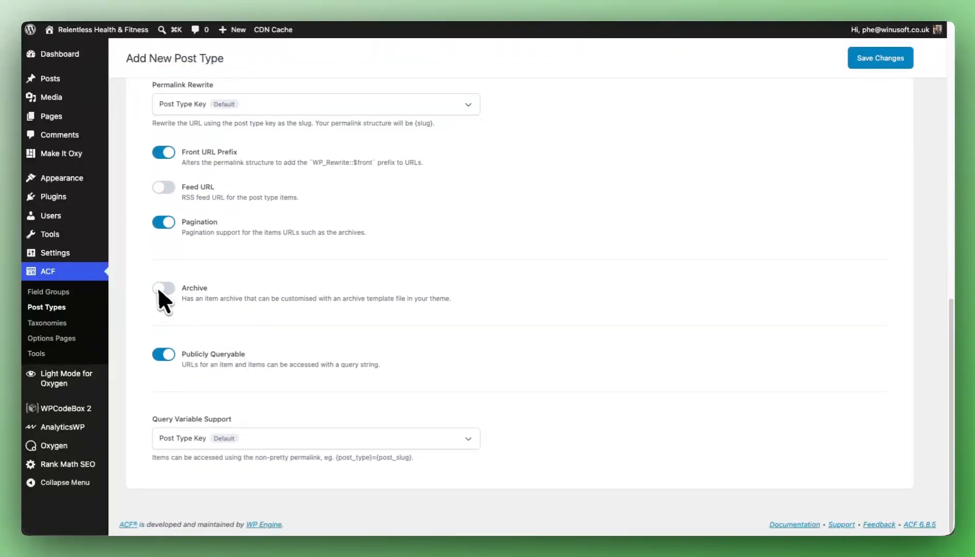
left_click(161, 288)
left_click(212, 338)
type("services")
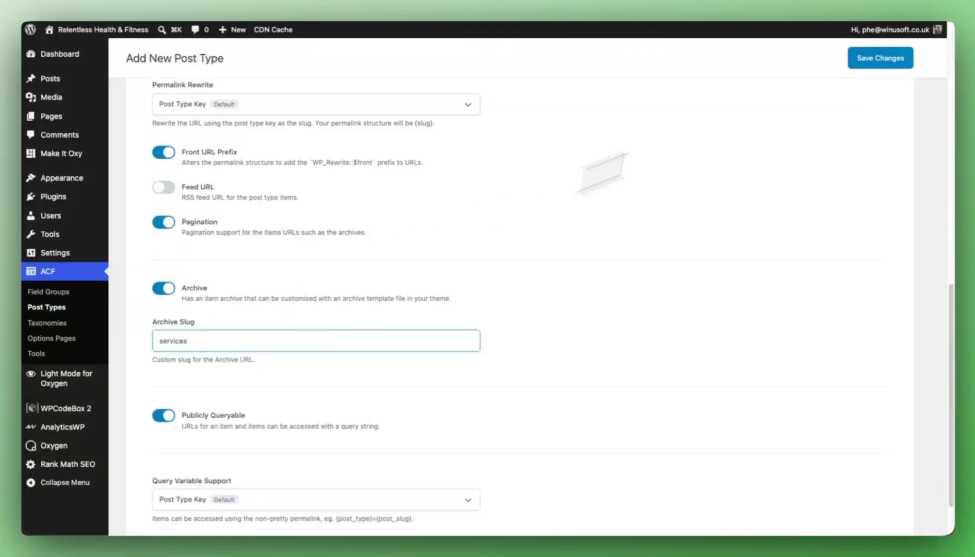
left_click(881, 59)
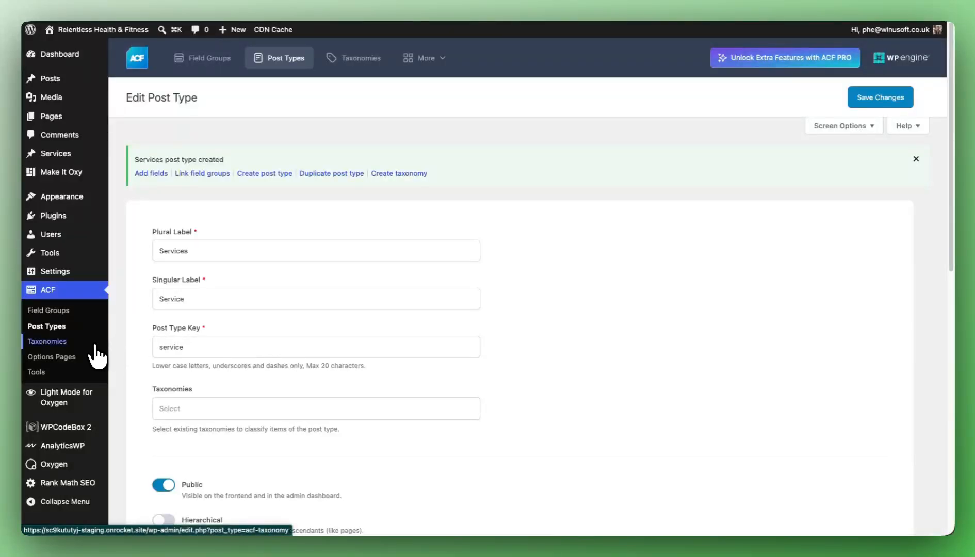
Start another ACF post type with the plural label Teams and the singular label Team.
left_click(59, 327)
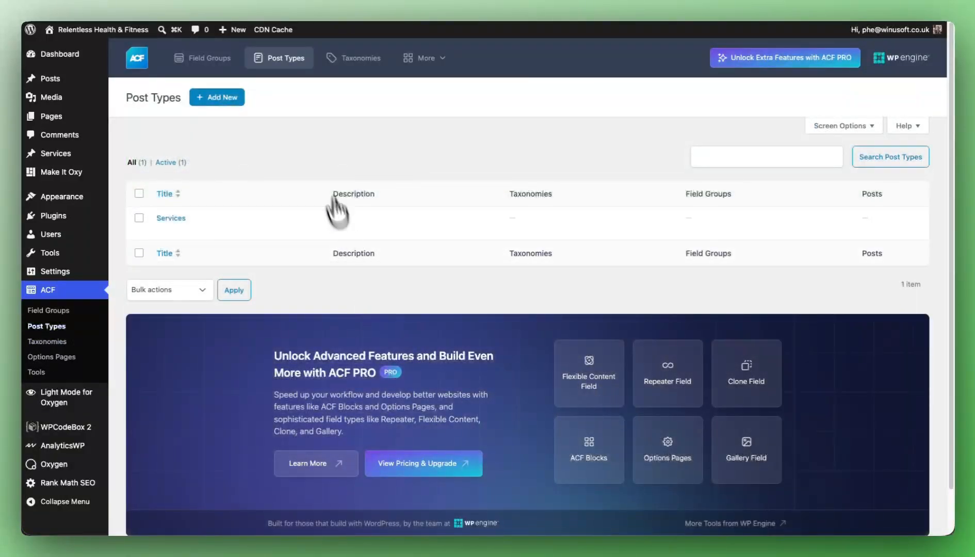
left_click(211, 99)
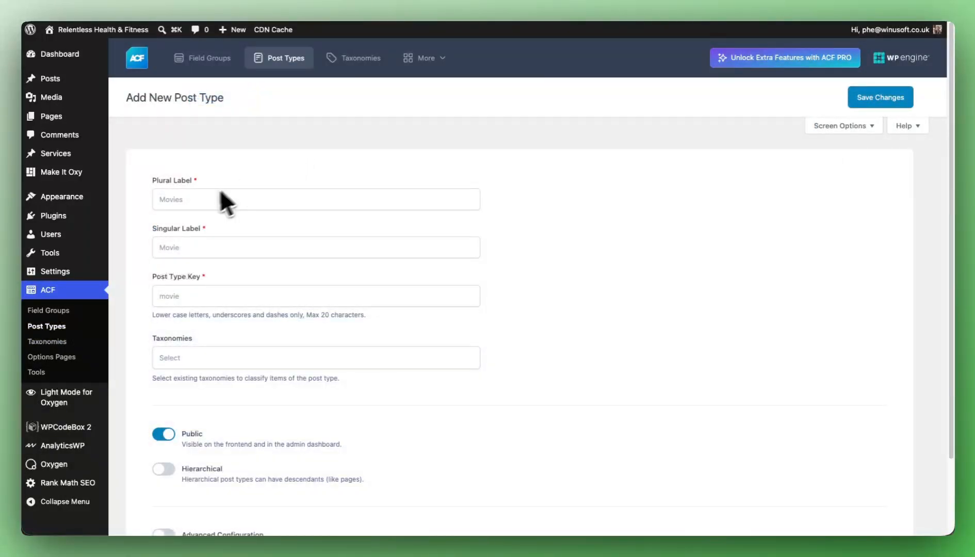
left_click(201, 199)
type("Teams")
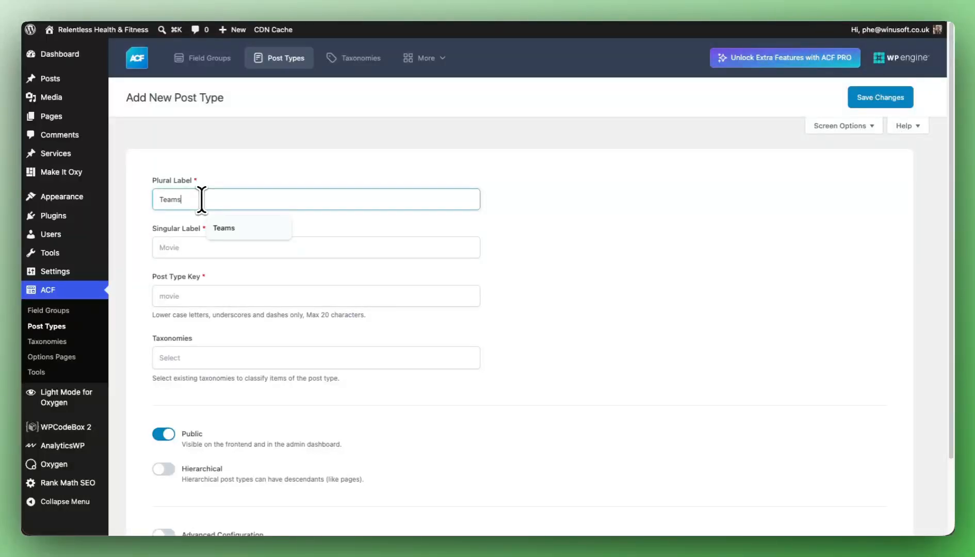
key("Tab")
type("Team")
key("Tab")
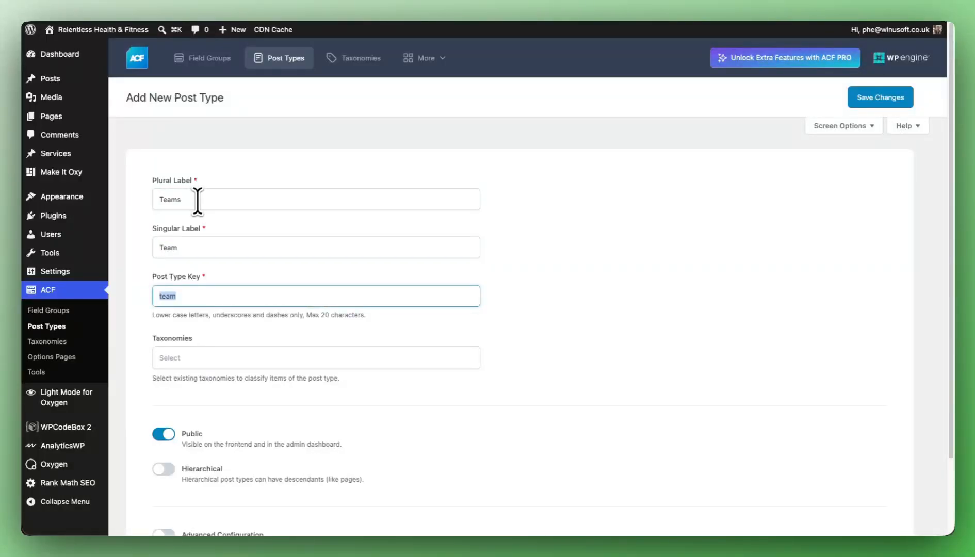
Enable advanced configuration for the Teams post type and save it with the default advanced settings.
scroll(220, 340, "down", 2)
left_click(164, 447)
scroll(305, 344, "down", 6)
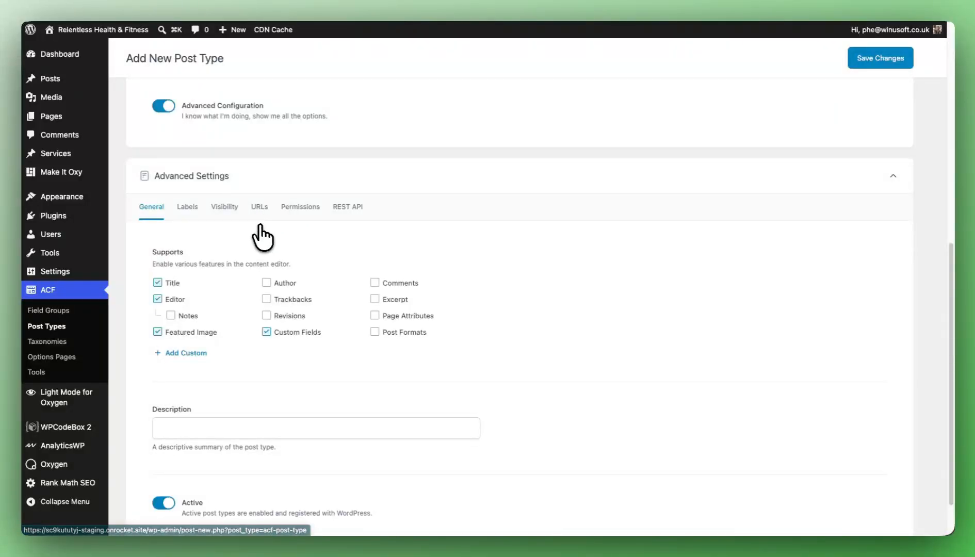
scroll(309, 292, "up", 10)
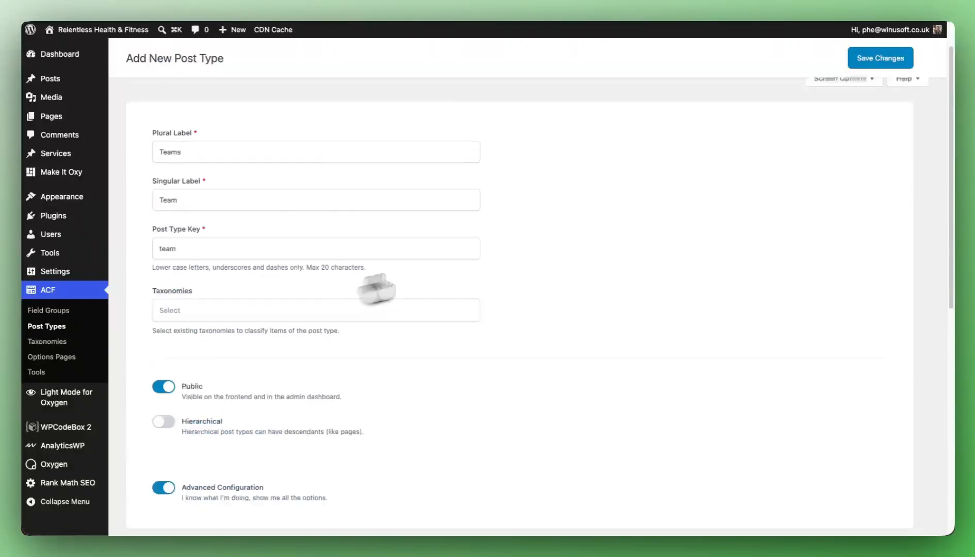
left_click(873, 60)
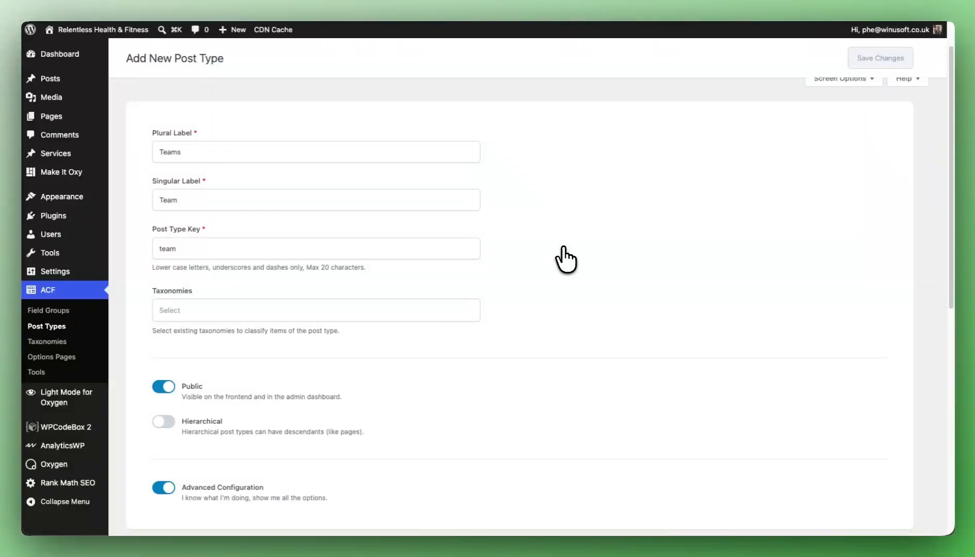
scroll(129, 351, "down", 1)
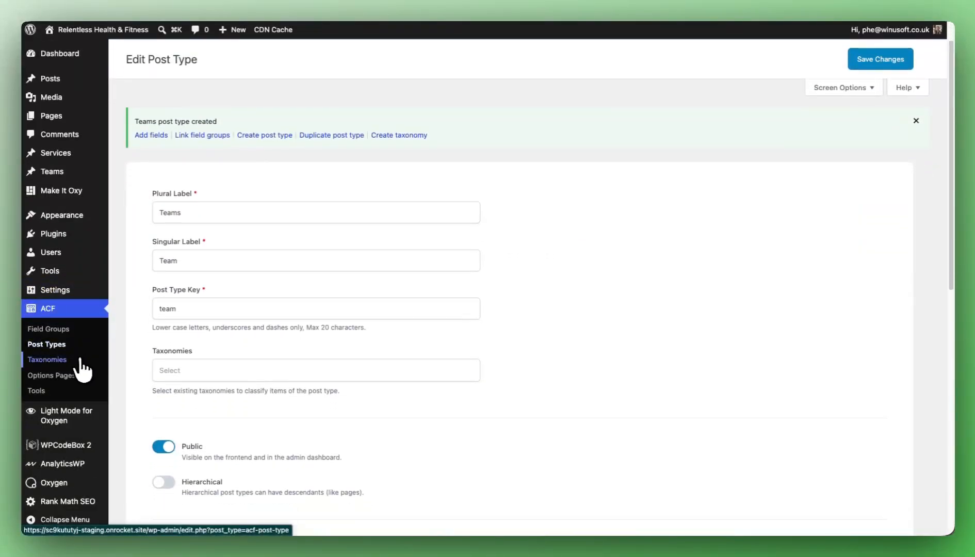
Open the Templates import step in Make It Oxy and assign the /services template to Archive: Services.
left_click(76, 191)
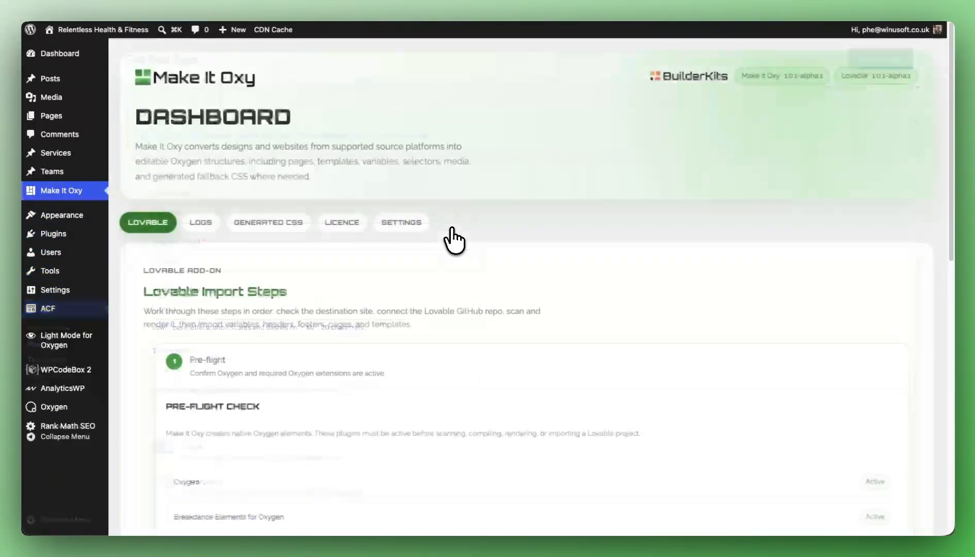
scroll(348, 310, "down", 10)
scroll(350, 312, "down", 3)
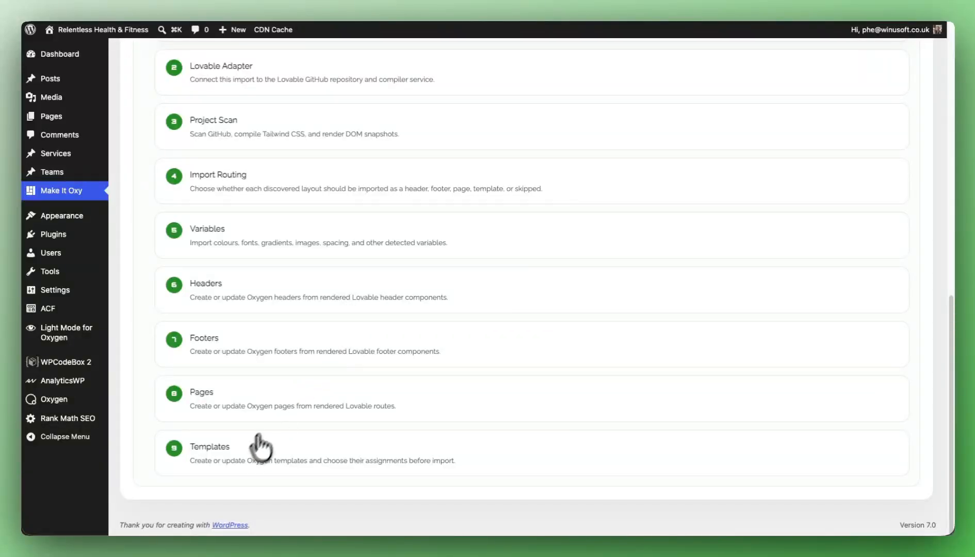
left_click(247, 462)
scroll(473, 366, "down", 6)
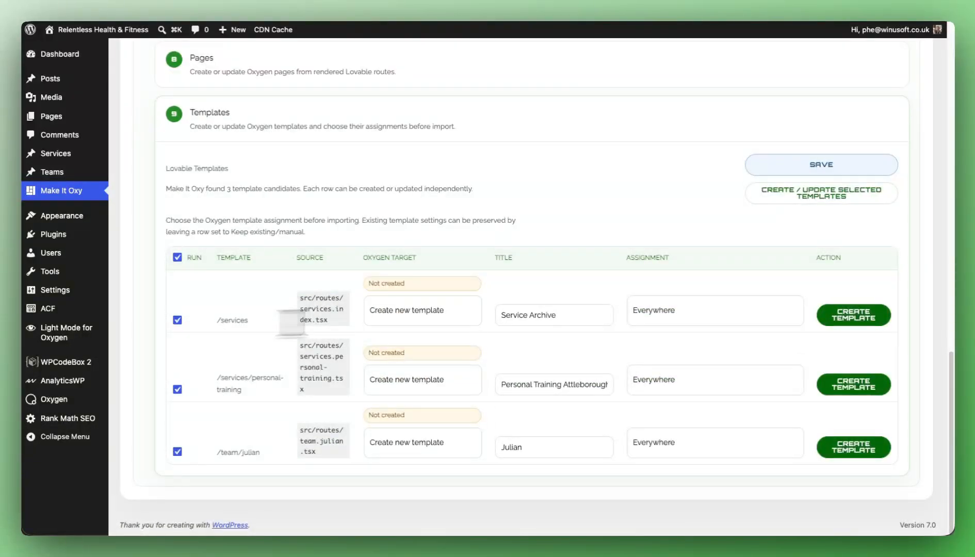
left_click(515, 314)
left_click(710, 309)
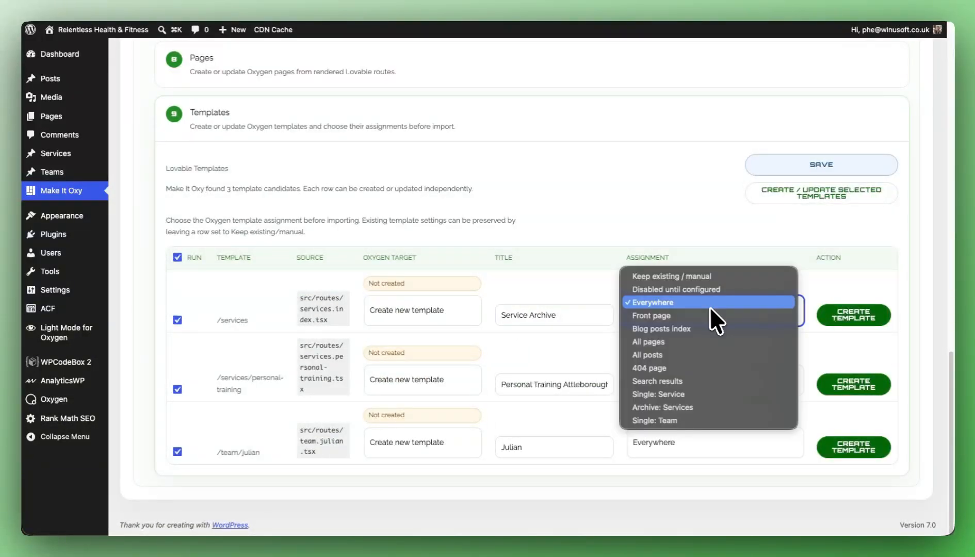
left_click(685, 407)
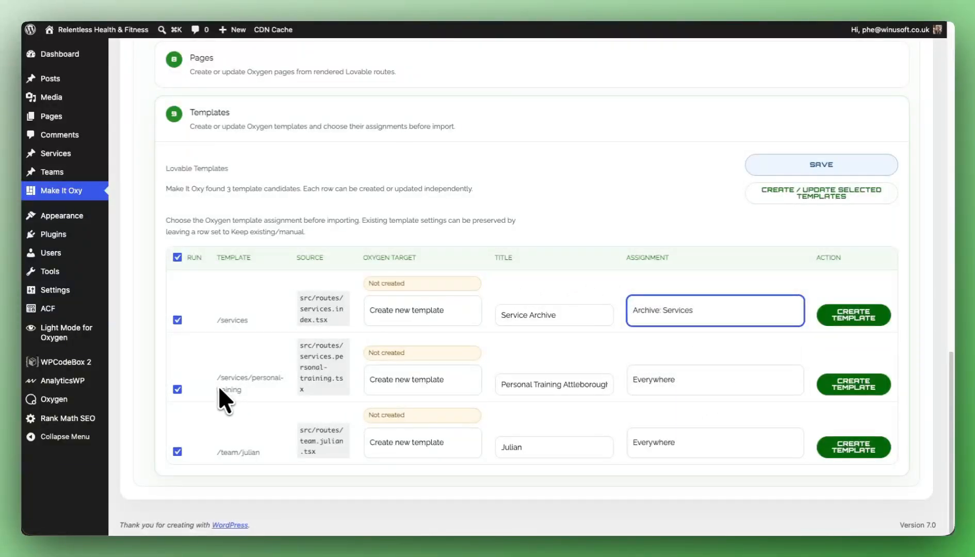
Title the /services/personal-training template Service Single and assign it to Single: Service.
triple_click(534, 395)
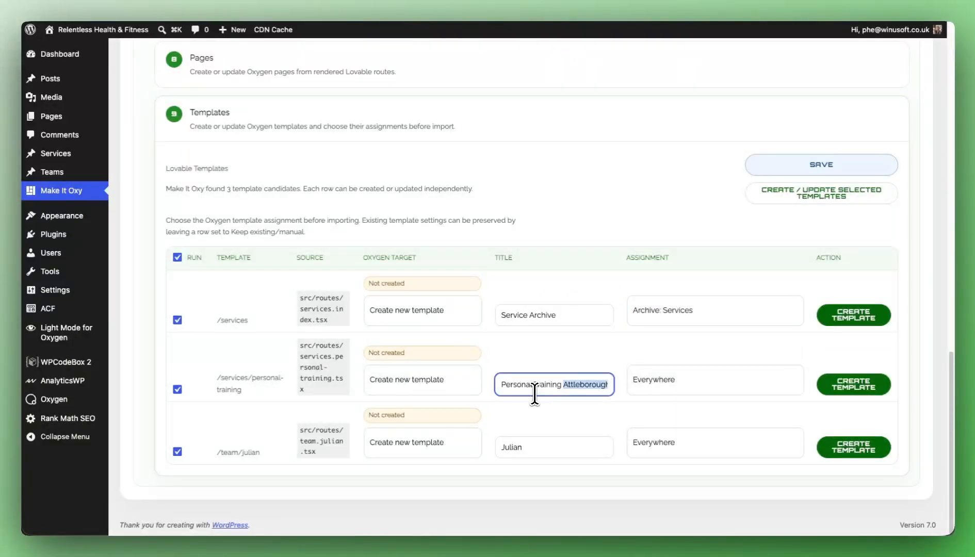
type("Service Single")
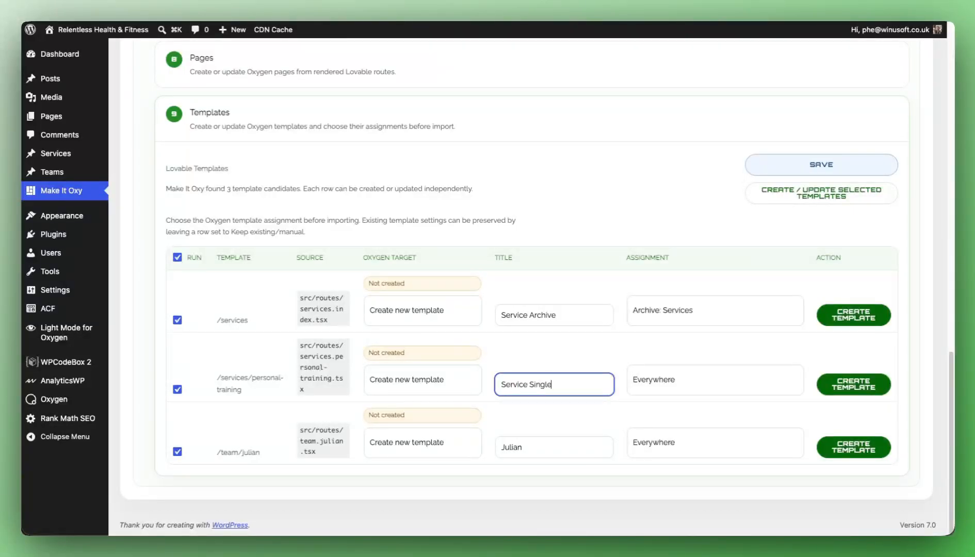
key("Tab")
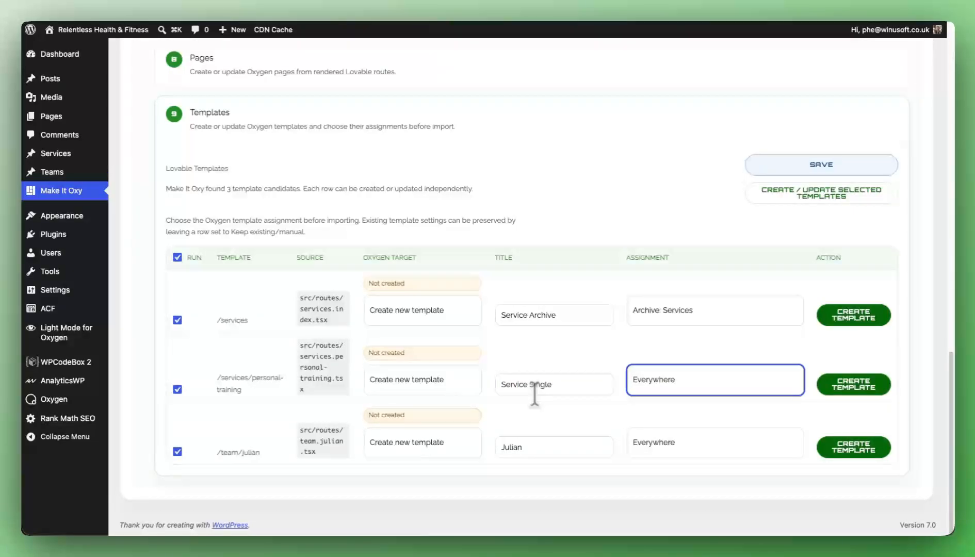
left_click(661, 384)
left_click(710, 462)
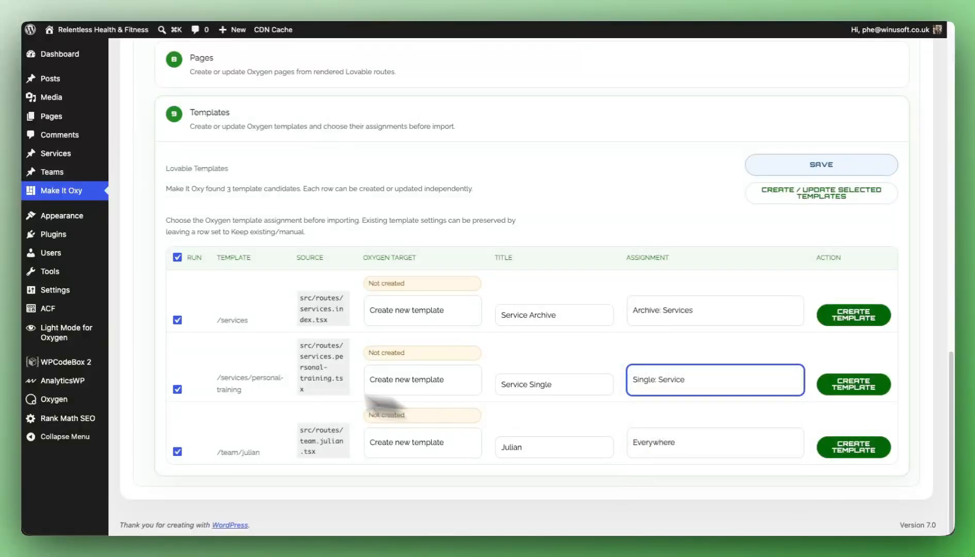
Title the team member template Single Team and assign it to Single: Team.
left_click(537, 447)
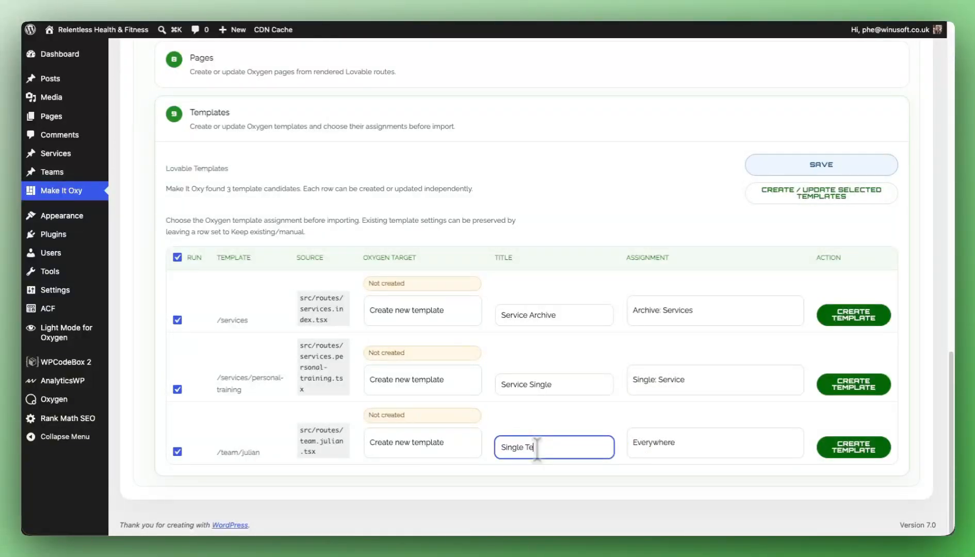
type("Single Team")
left_click(644, 445)
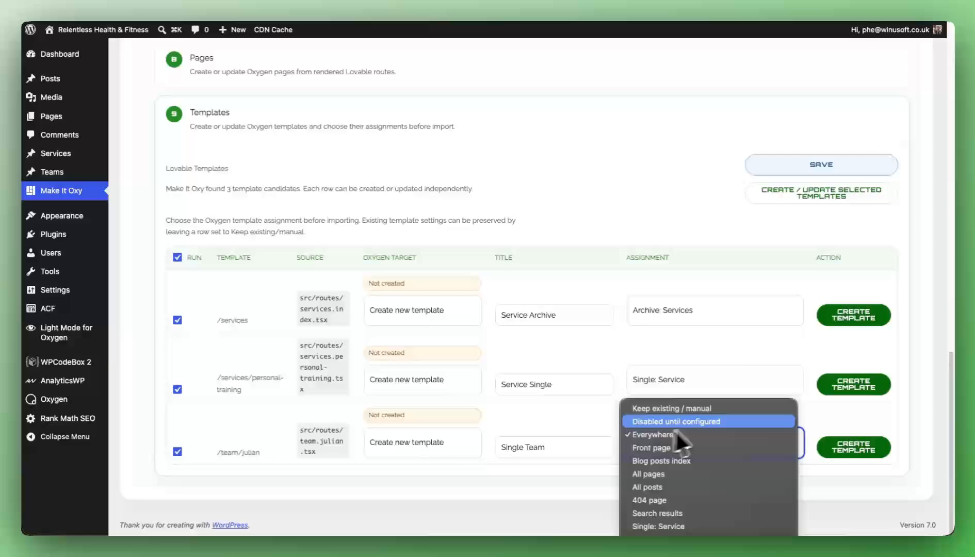
left_click(720, 542)
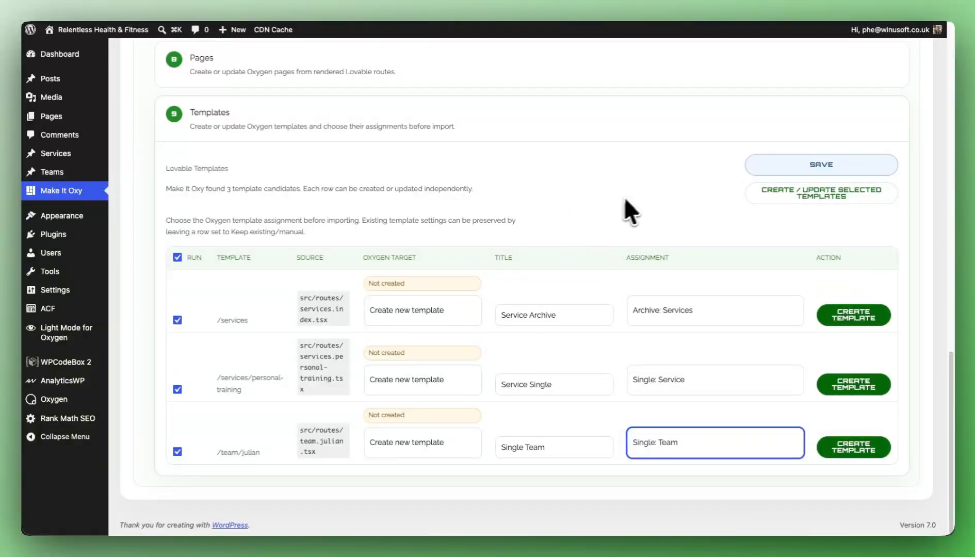
Create all the selected templates and regenerate Oxygen's CSS cache for the imported content.
left_click(826, 198)
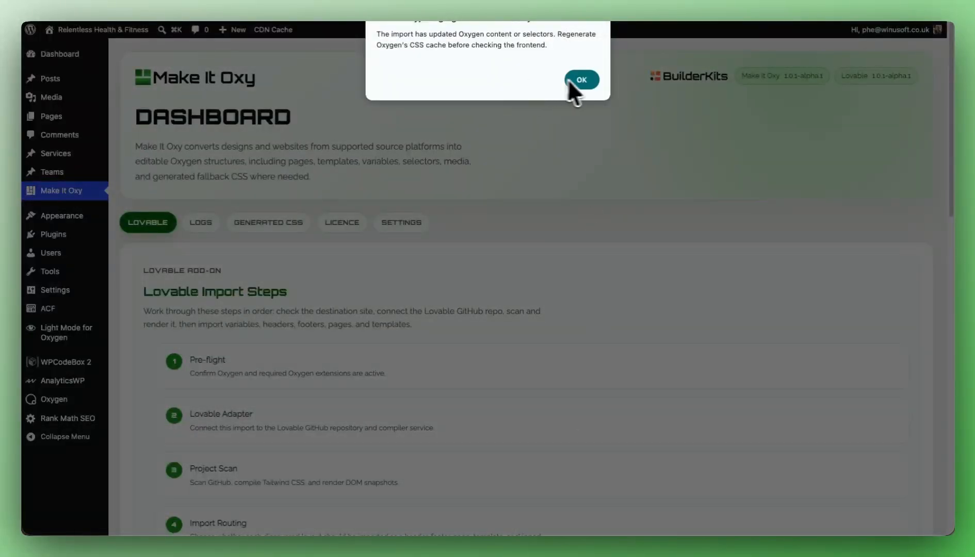
left_click(580, 80)
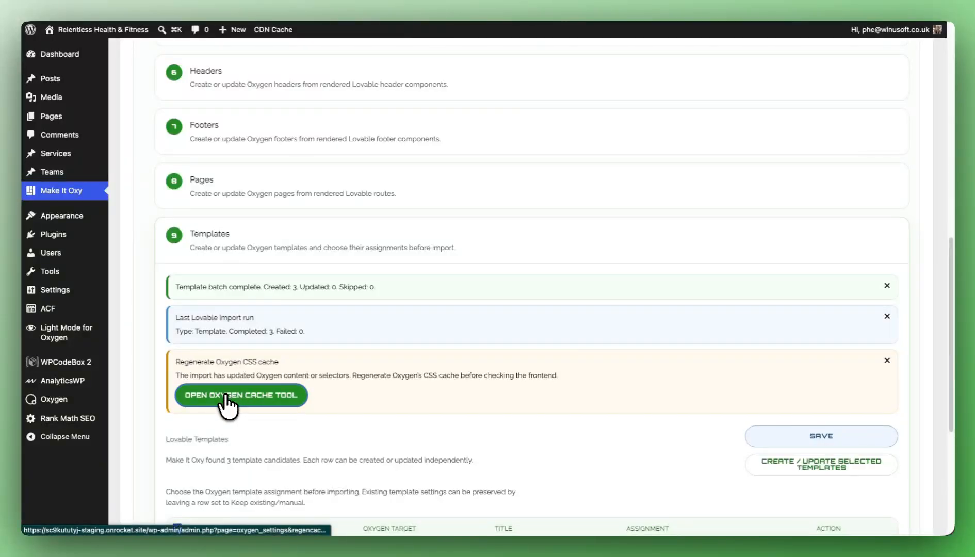
left_click(226, 396)
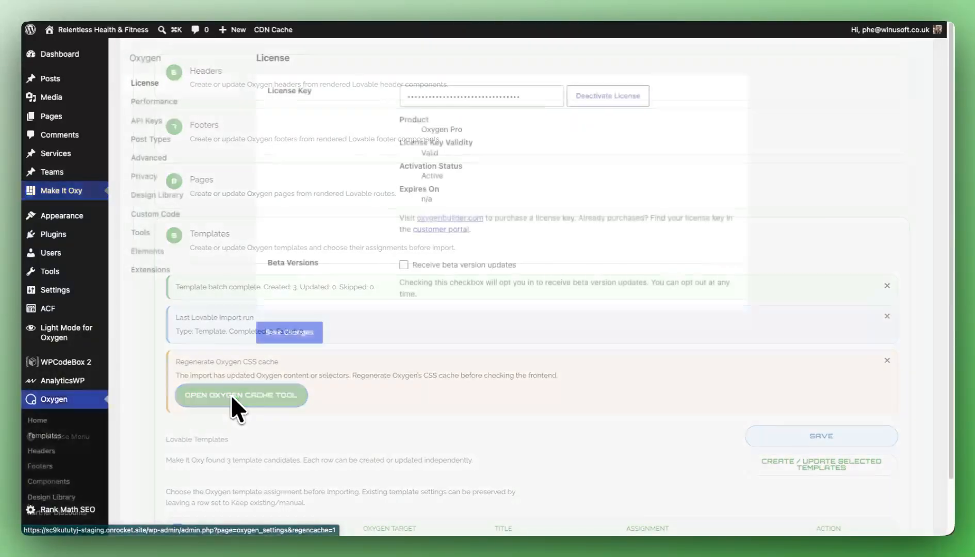
left_click(140, 232)
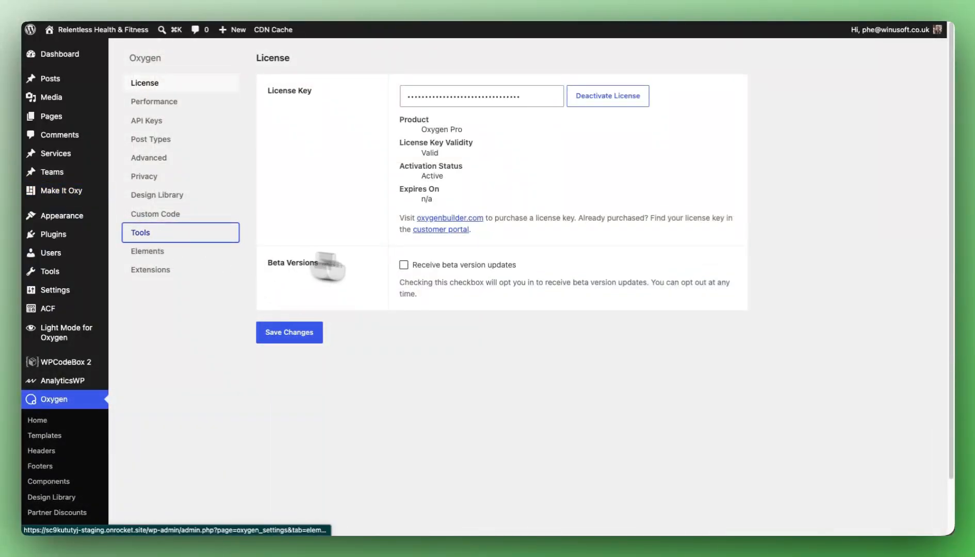
left_click(429, 103)
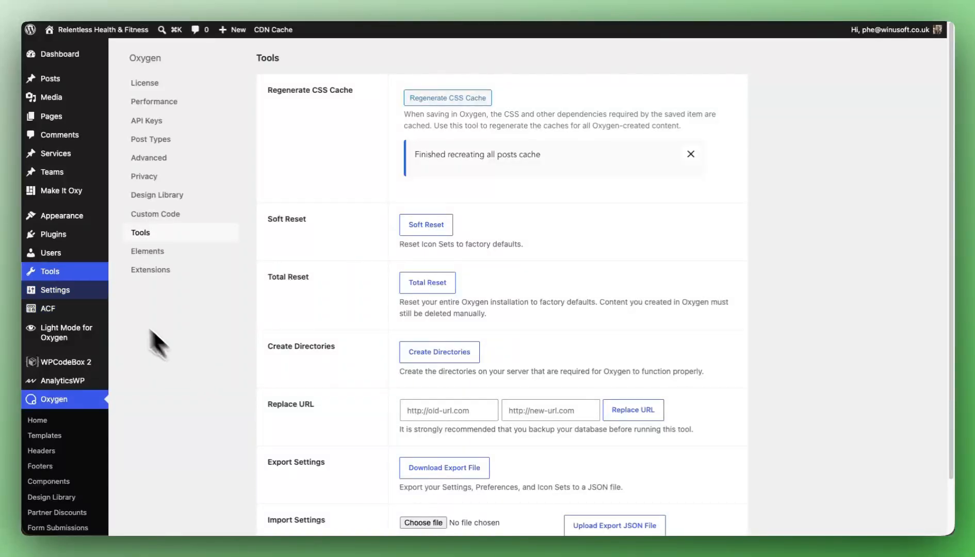
Set the site's homepage to the static page Relentless Health & Fitness in the reading settings and save.
mouse_move(85, 294)
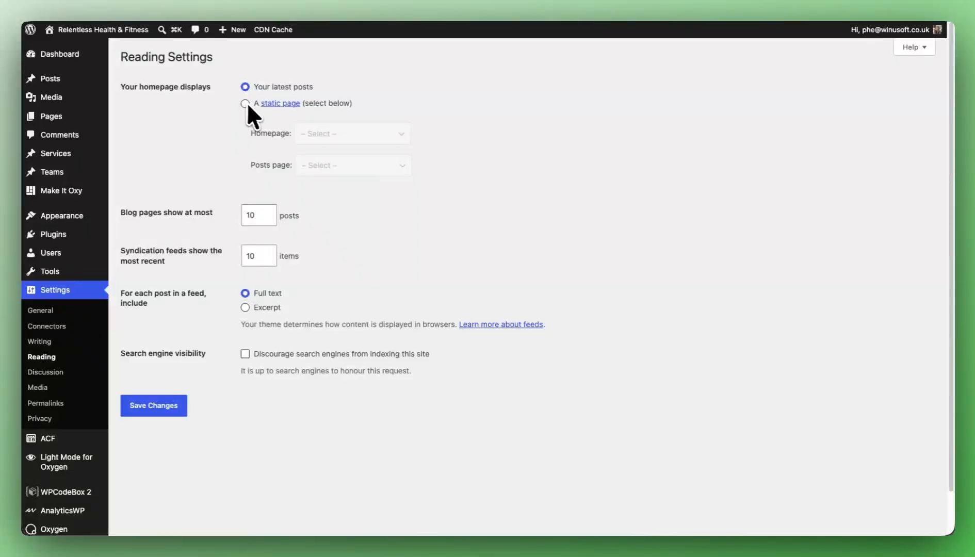
left_click(245, 103)
left_click(324, 130)
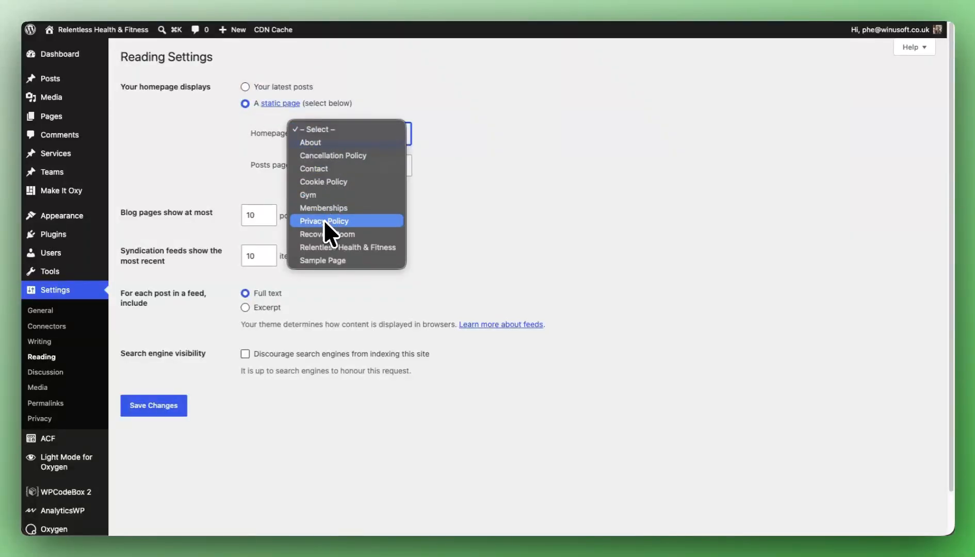
left_click(323, 247)
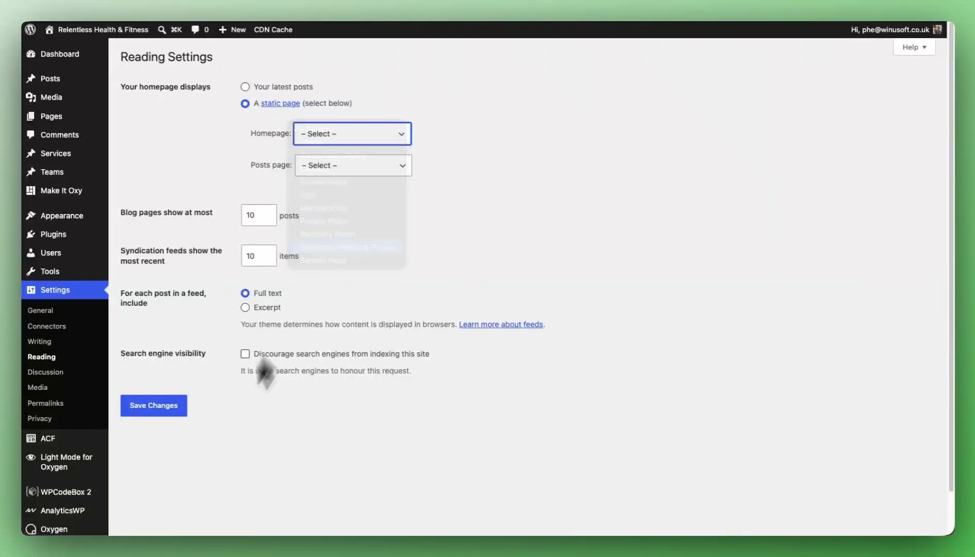
left_click(154, 406)
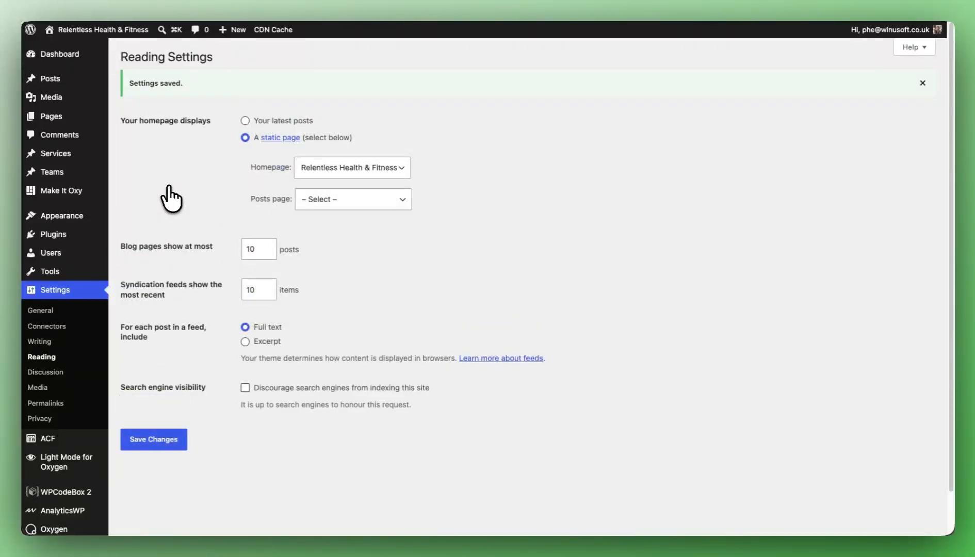
Check the published homepage's header and hero, and view the imported images in the media library.
left_click(83, 31)
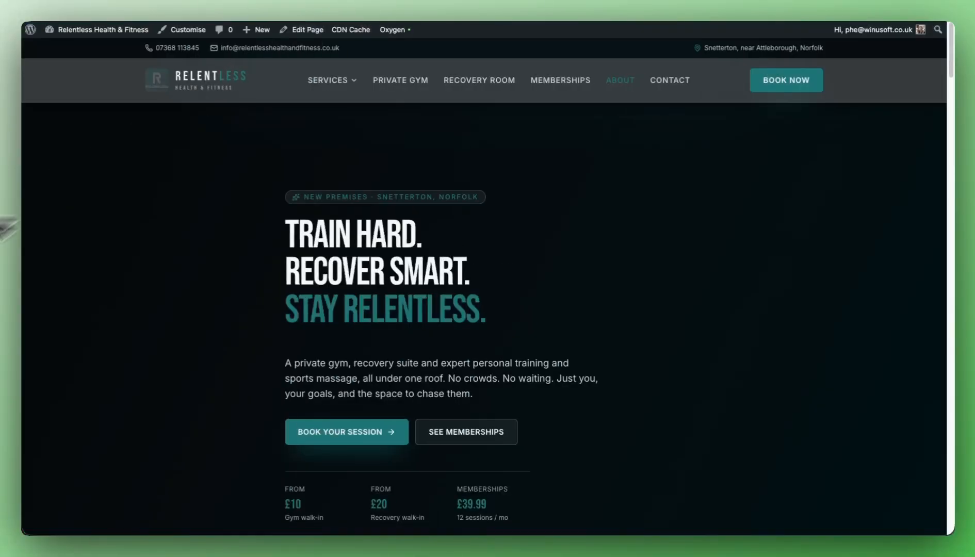
scroll(158, 268, "down", 2)
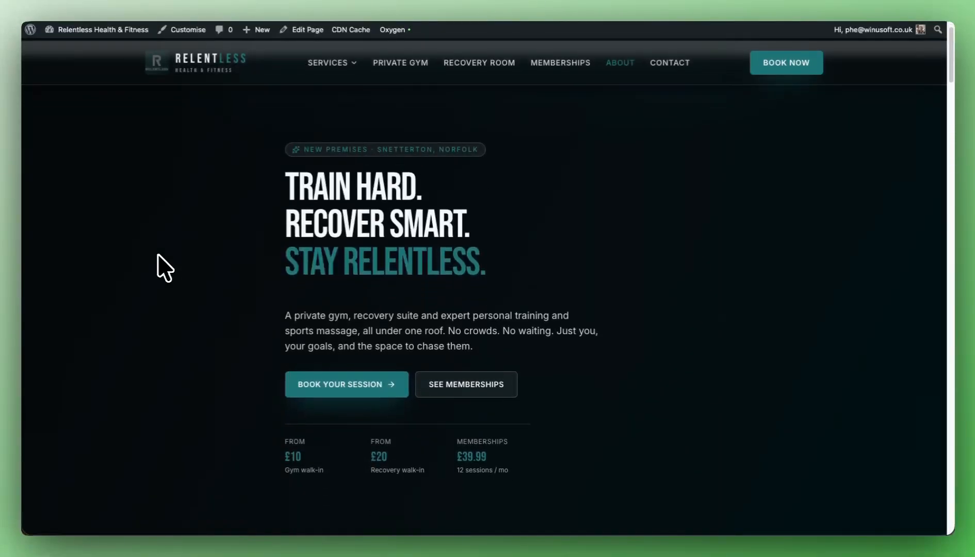
scroll(171, 265, "up", 2)
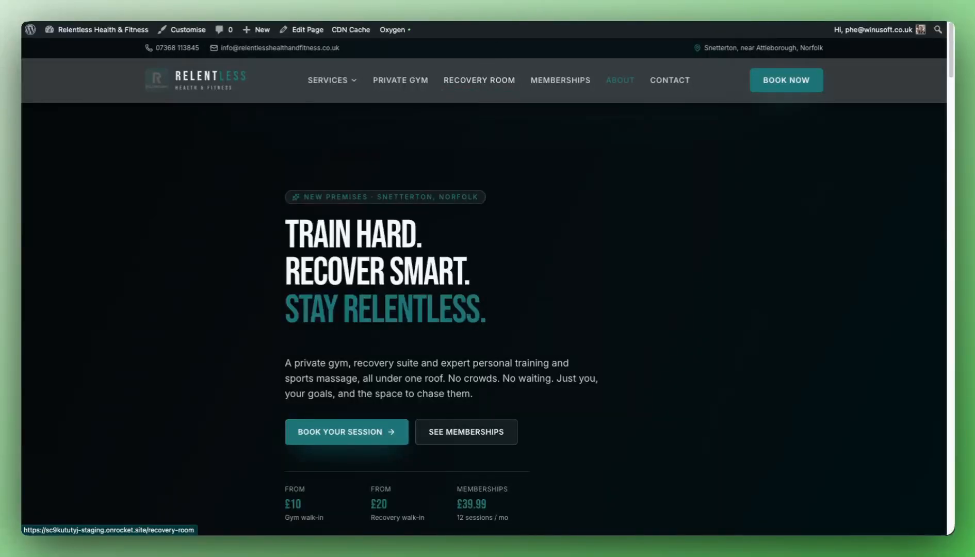
left_click(480, 80)
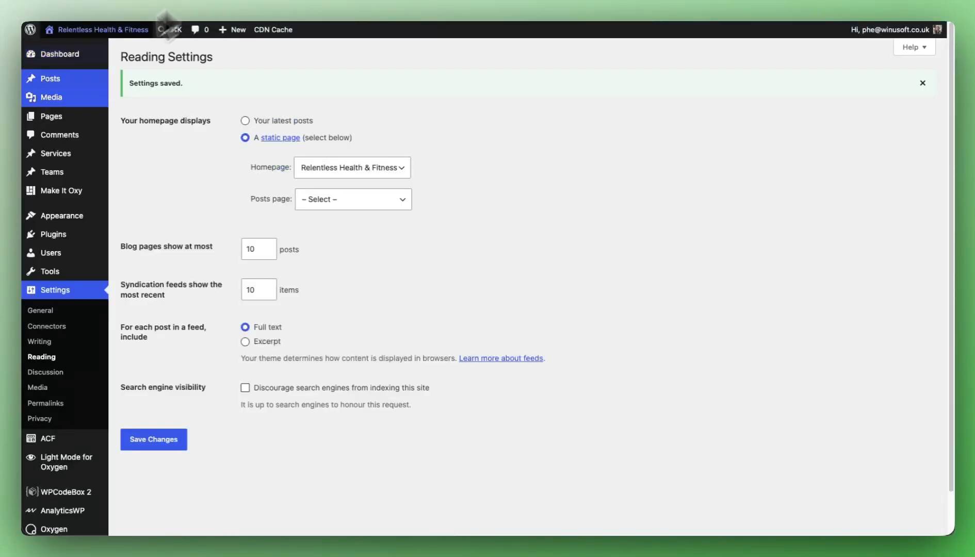
left_click(58, 99)
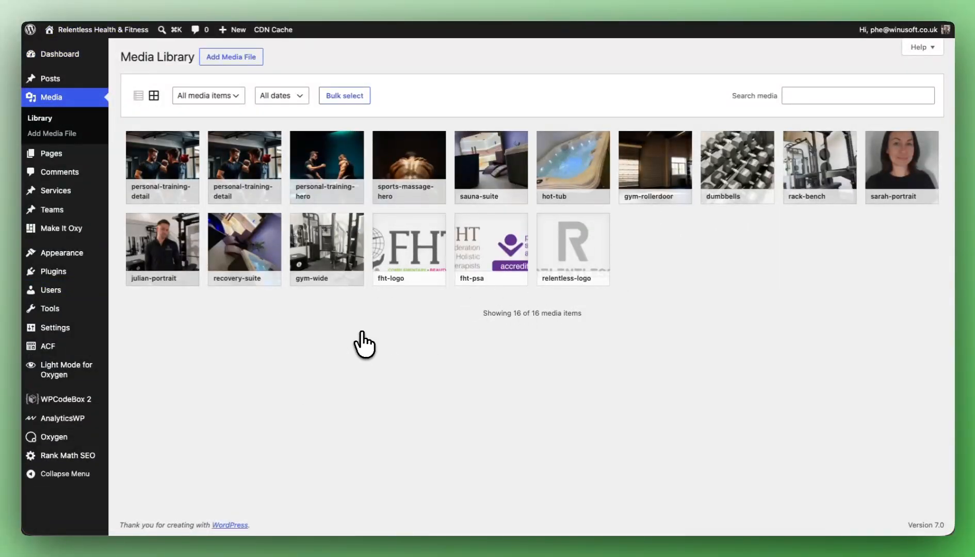
Test the Book Your Session and See Memberships links in the published homepage's hero and return to the homepage.
left_click(400, 1)
scroll(217, 273, "down", 4)
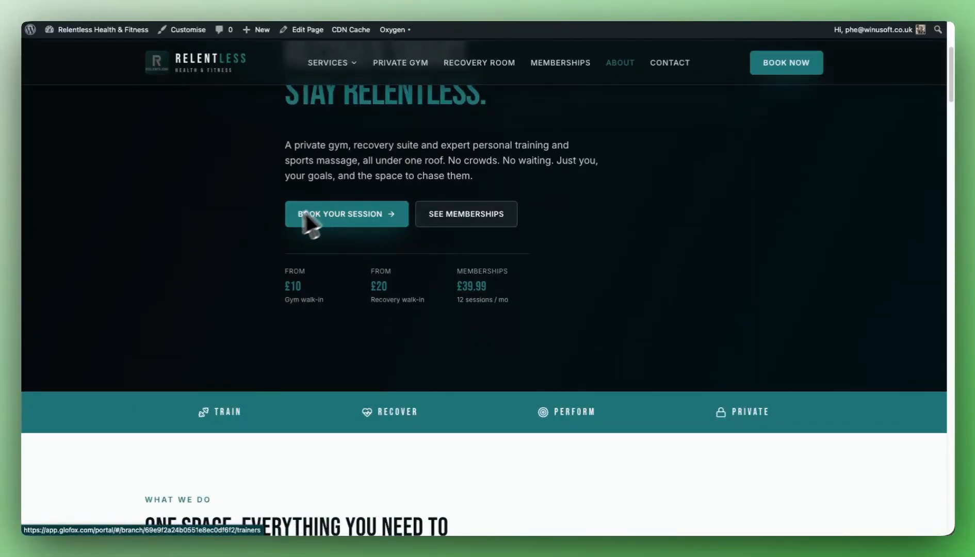
left_click(321, 219)
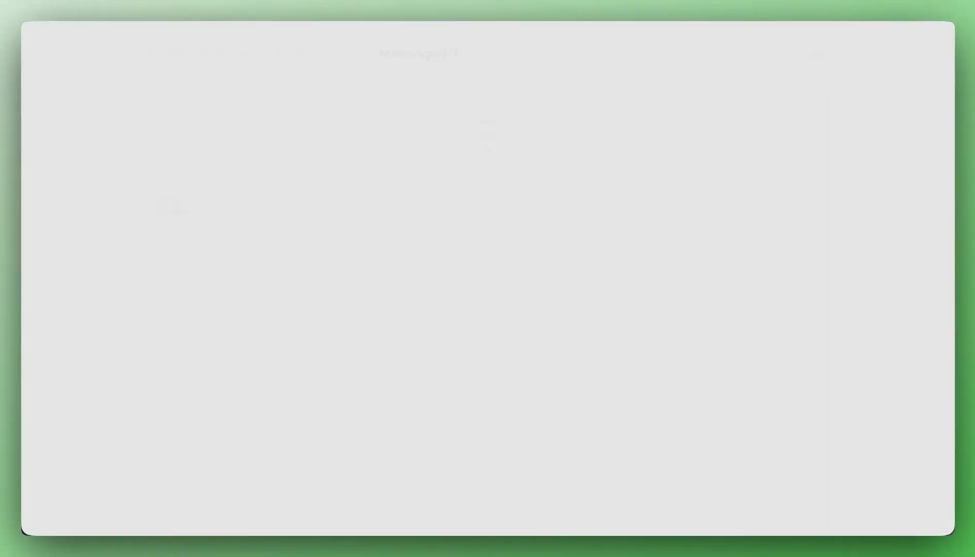
left_click(459, 1)
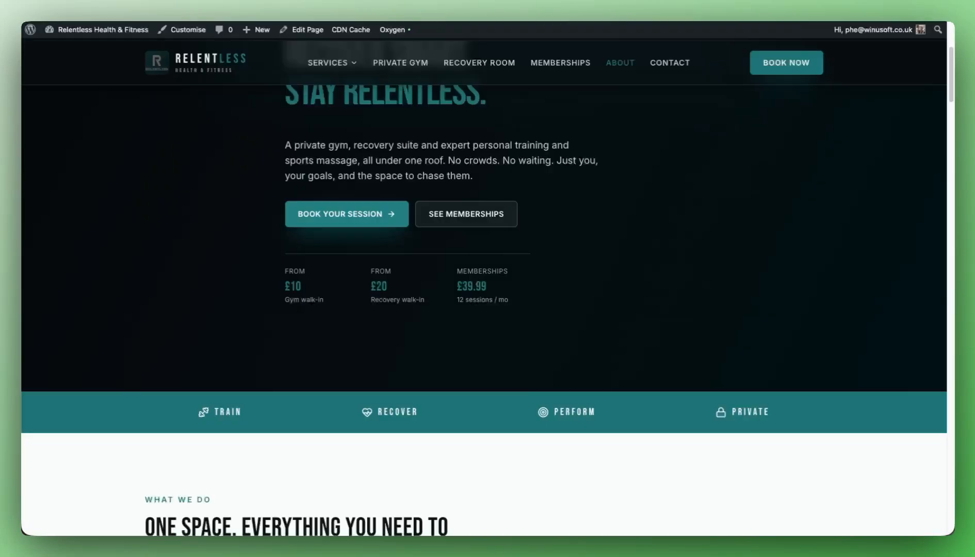
scroll(310, 227, "down", 1)
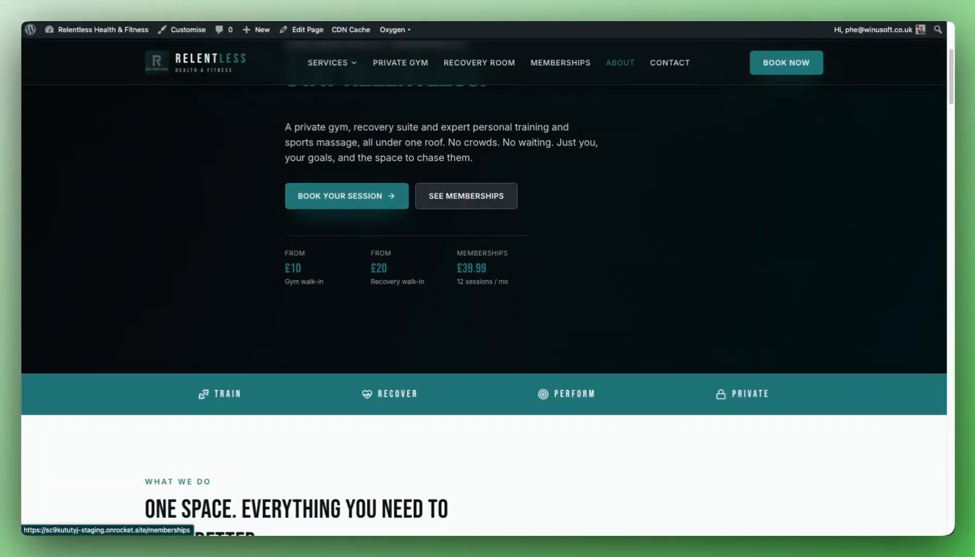
left_click(466, 196)
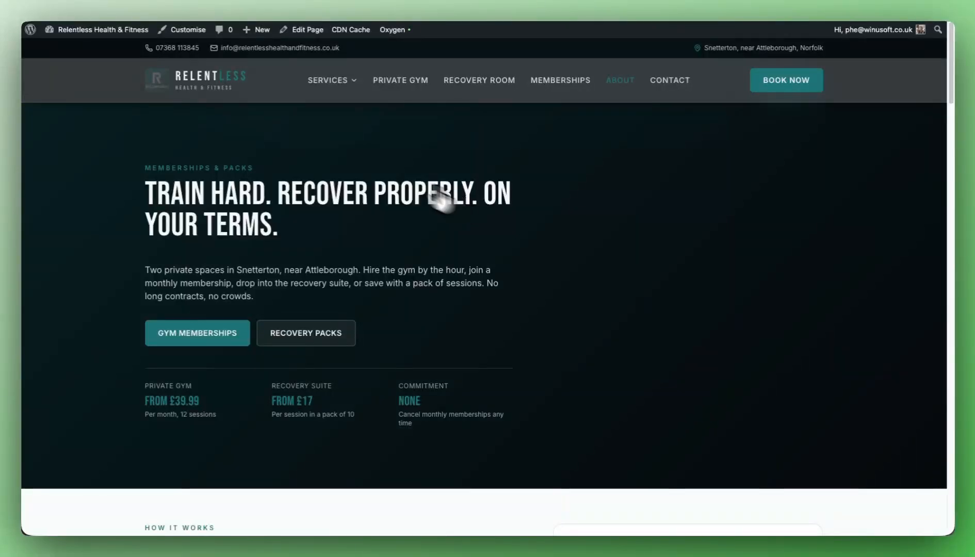
left_click(38, 5)
Review the published homepage's service cards, booking banner, private gym, recovery suite and team sections.
scroll(266, 276, "down", 8)
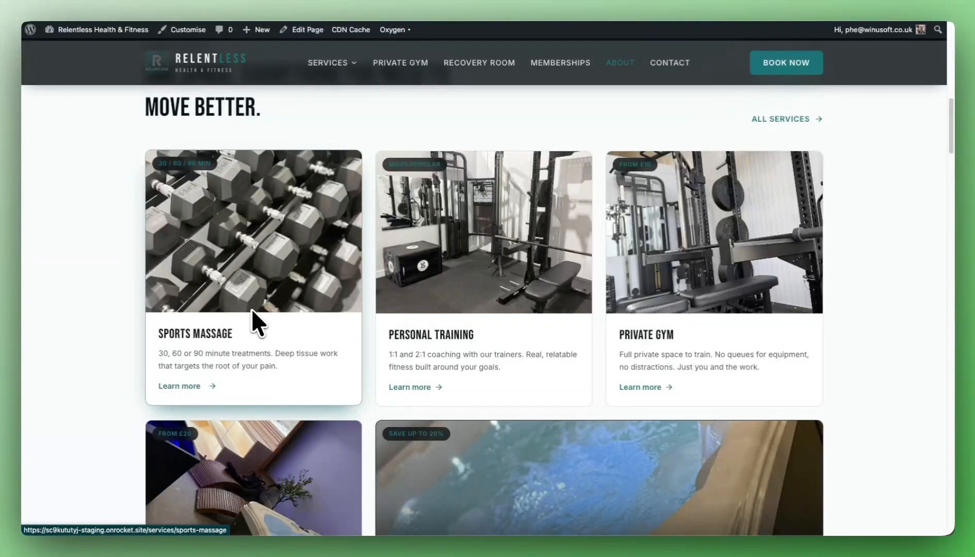
scroll(684, 270, "down", 10)
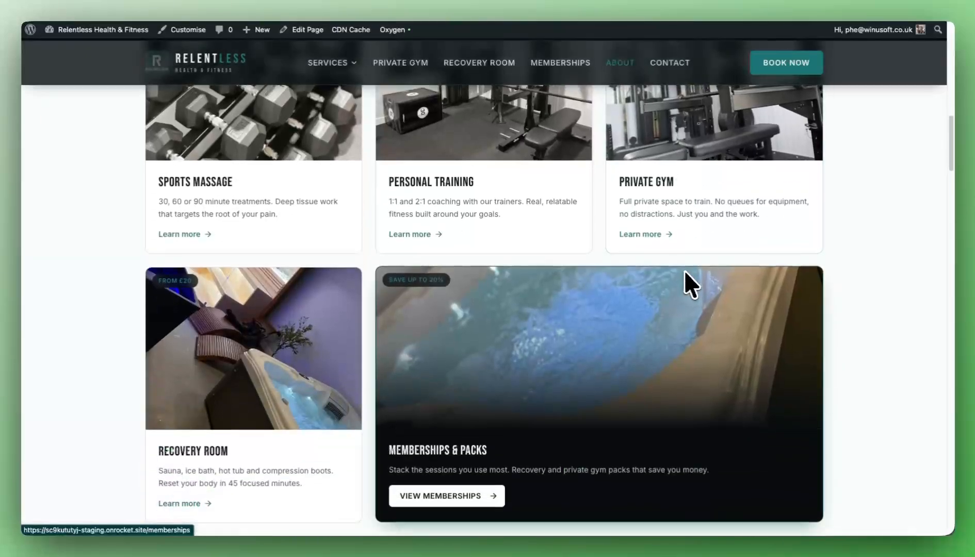
scroll(211, 291, "down", 2)
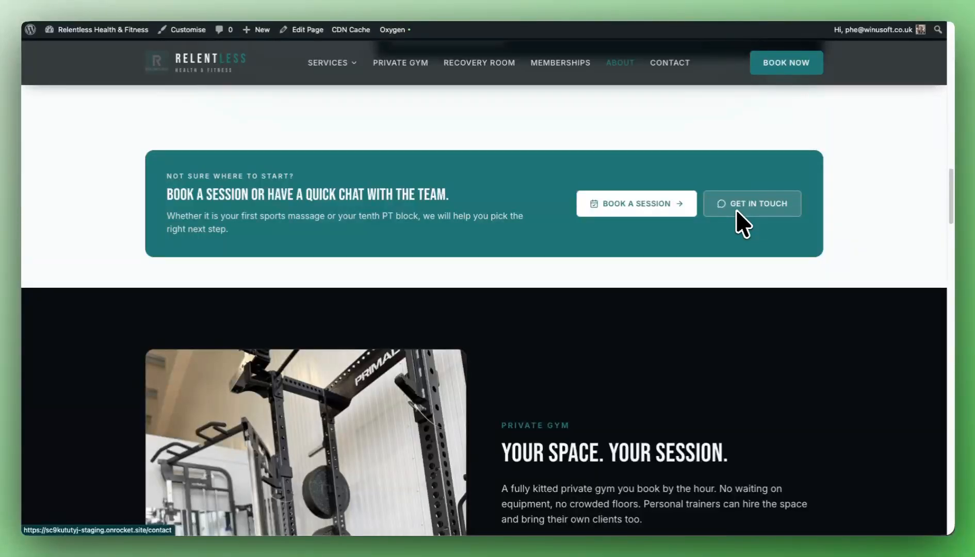
scroll(736, 210, "down", 3)
scroll(726, 219, "down", 20)
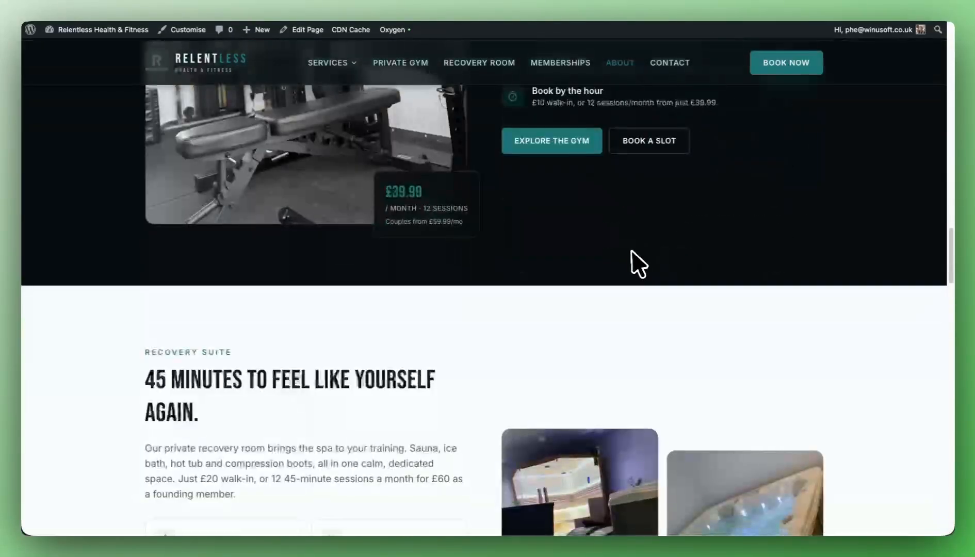
scroll(172, 340, "down", 4)
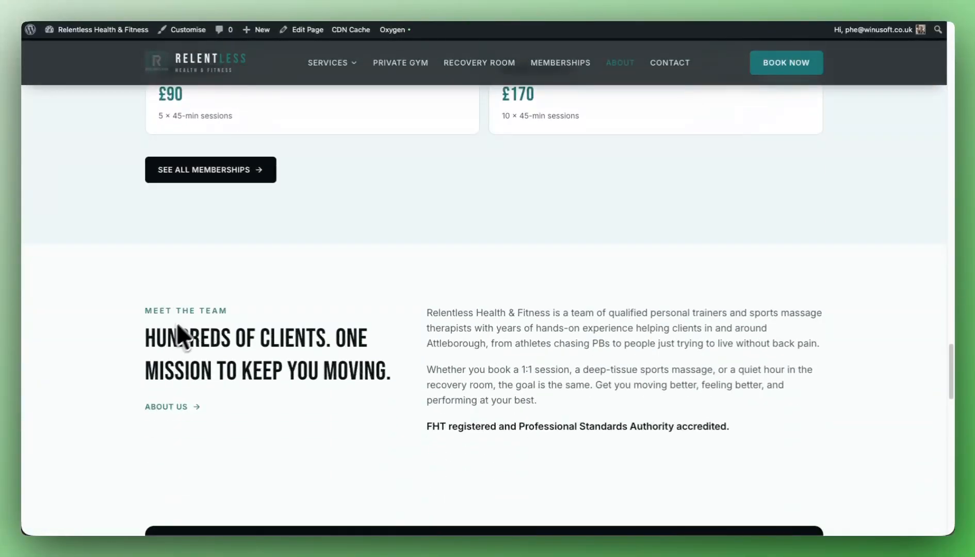
scroll(177, 322, "up", 20)
Open the homepage in the Oxygen builder and show its element structure tree.
mouse_move(392, 34)
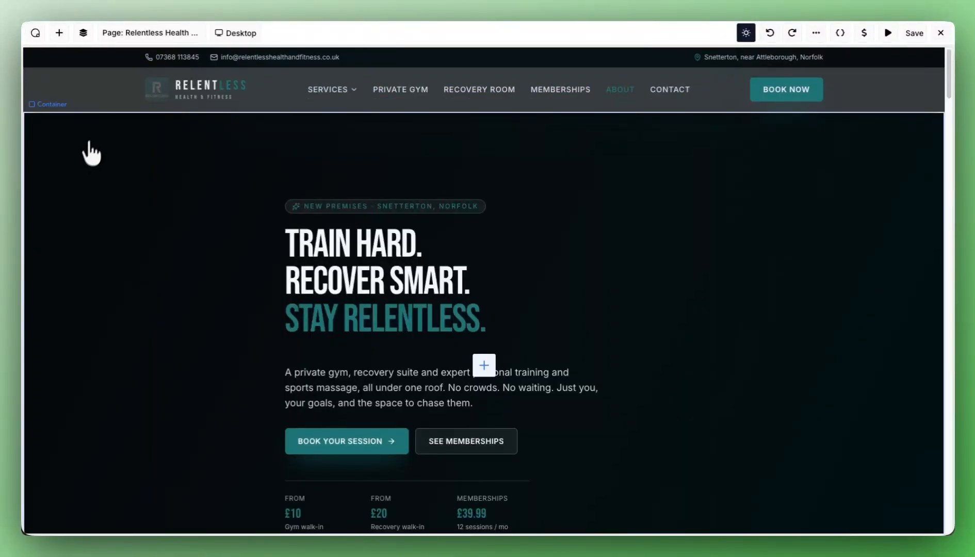
left_click(83, 33)
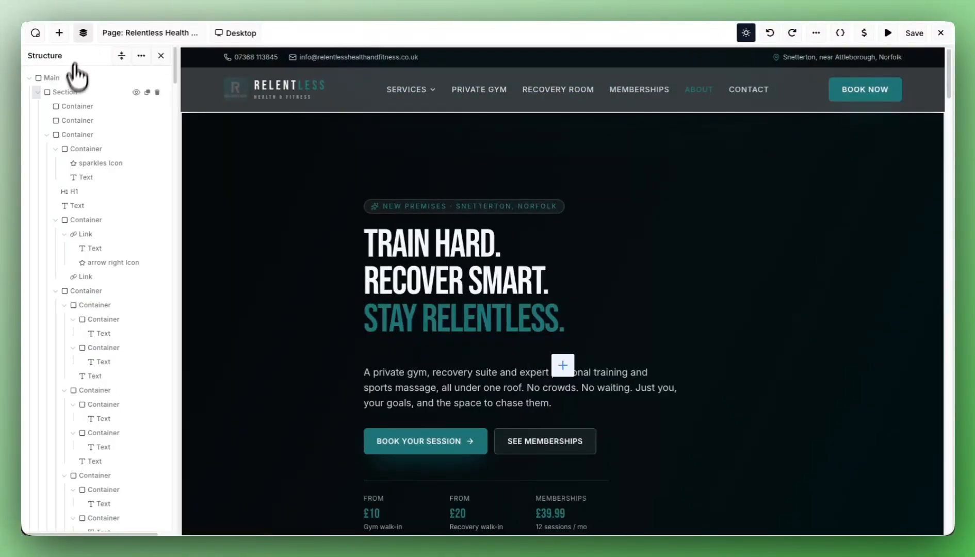
scroll(82, 212, "down", 5)
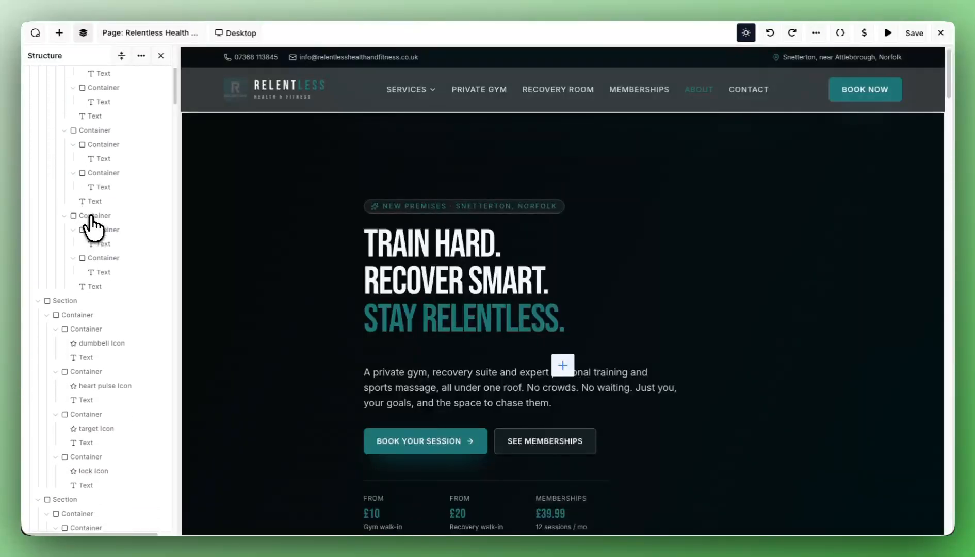
Select the hero H1, enlarge its text field, and unlock the mt-6 class to inspect its spacing.
left_click(441, 271)
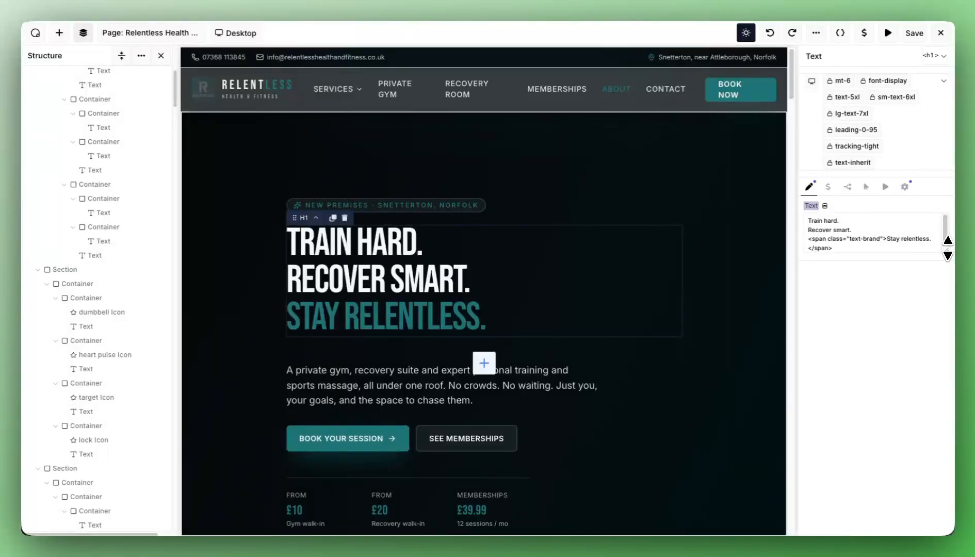
left_click_drag(948, 248, 947, 296)
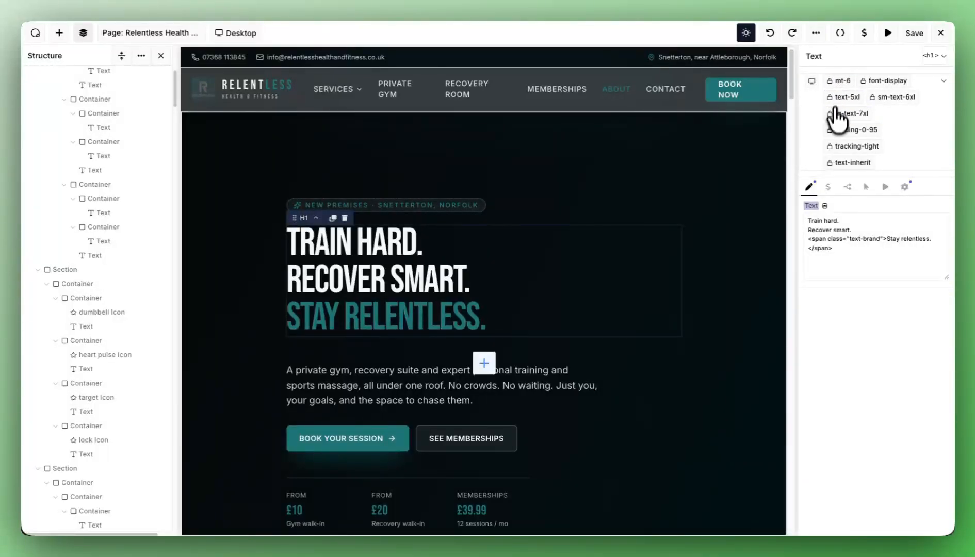
left_click(838, 87)
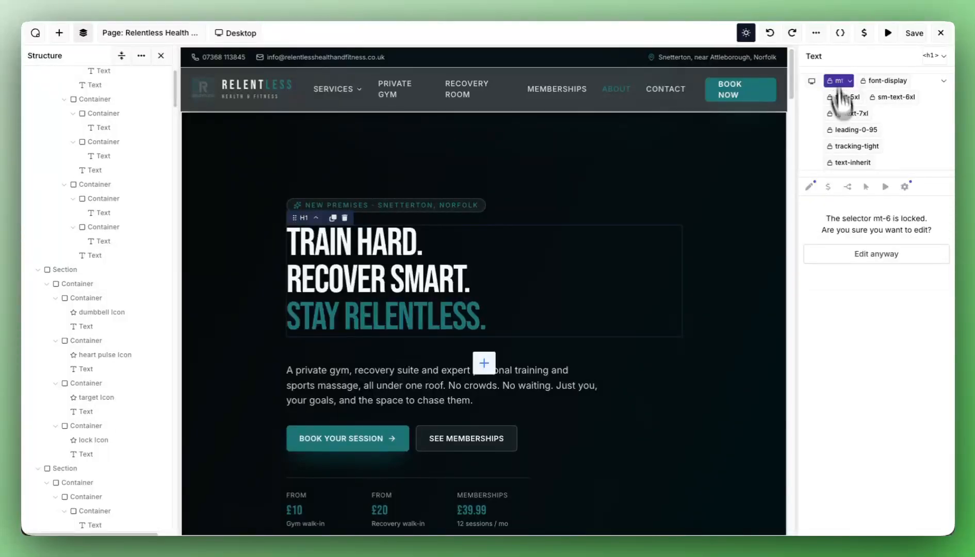
left_click(871, 257)
left_click(871, 276)
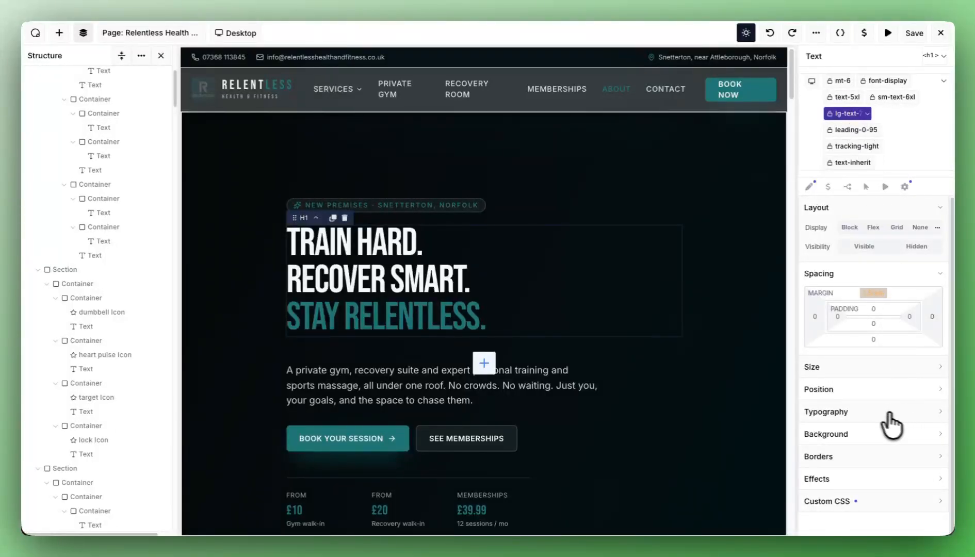
Inspect the lg-text-7xl class's custom CSS and the text-5xl class's typography settings on the hero heading.
left_click(877, 503)
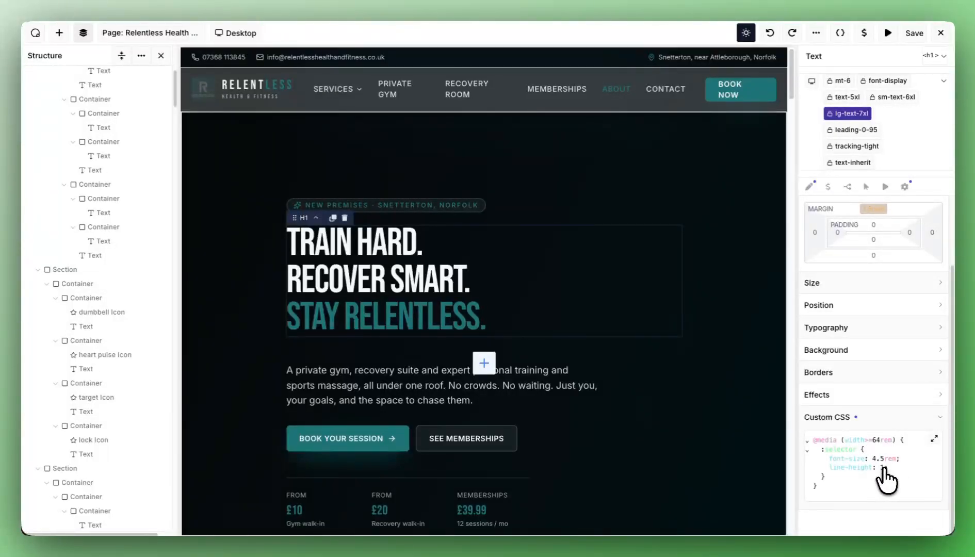
left_click(844, 102)
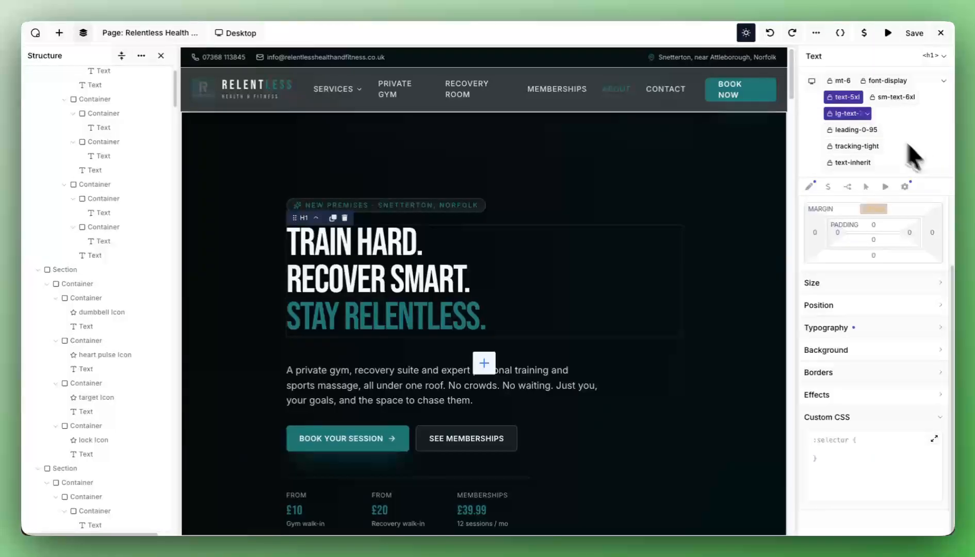
left_click(876, 330)
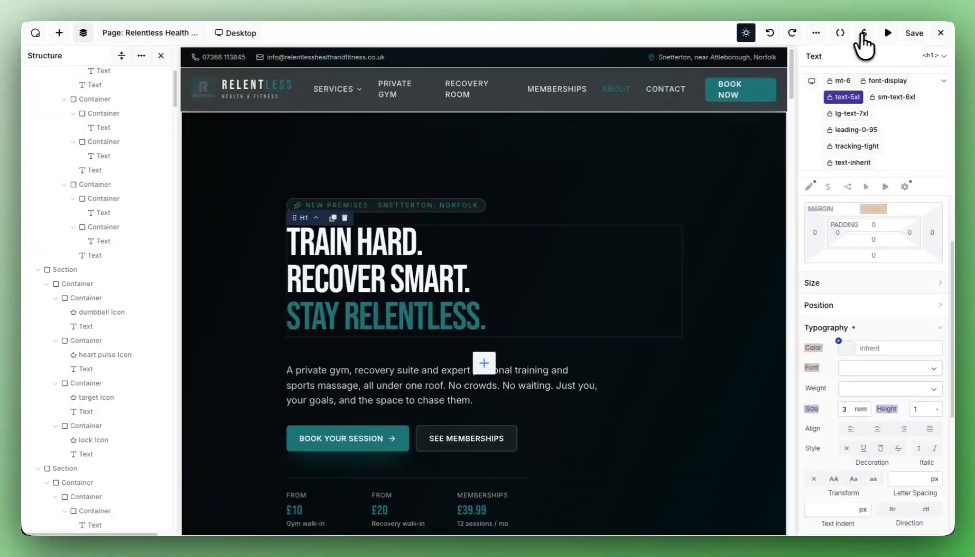
Examine the imported global variables for typography, colours, text sizes, tracking, radius and blur.
left_click(865, 35)
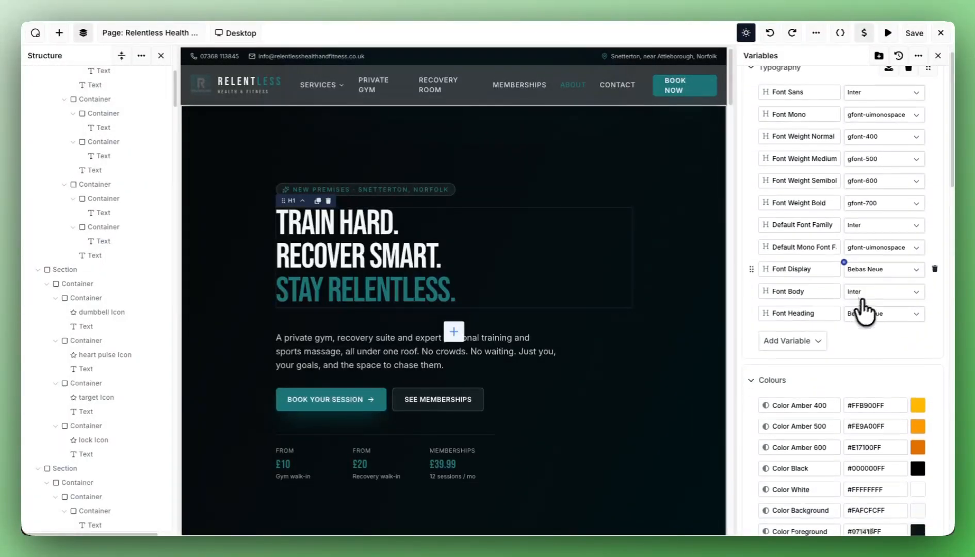
scroll(867, 309, "down", 10)
scroll(873, 292, "down", 10)
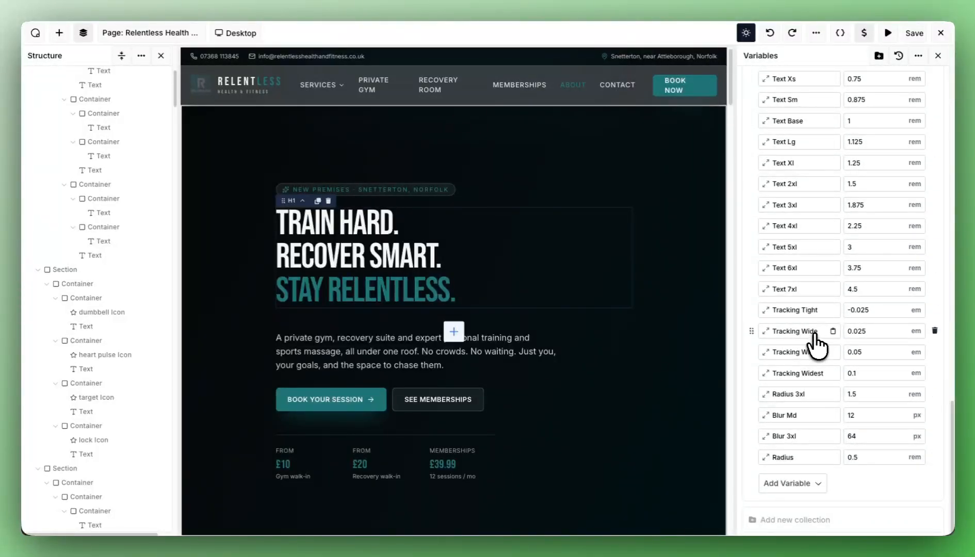
scroll(817, 345, "up", 15)
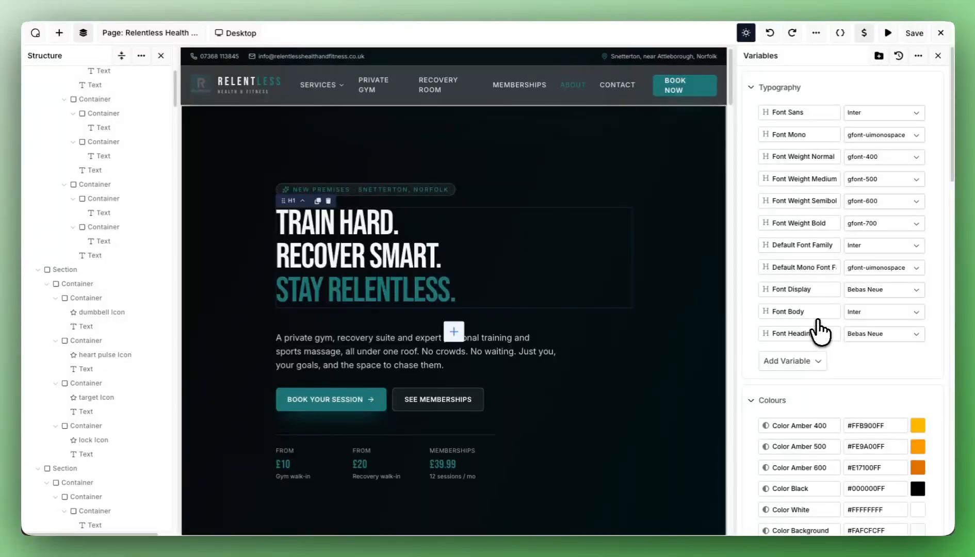
Select the dumbbell icon beside Train in the strip below the hero to inspect its classes.
scroll(341, 342, "down", 10)
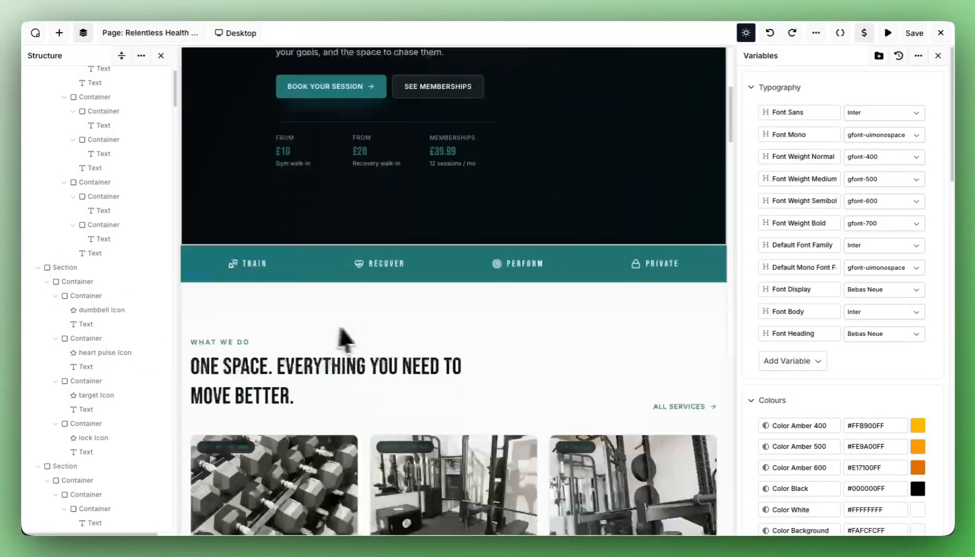
scroll(380, 335, "up", 10)
scroll(380, 337, "down", 7)
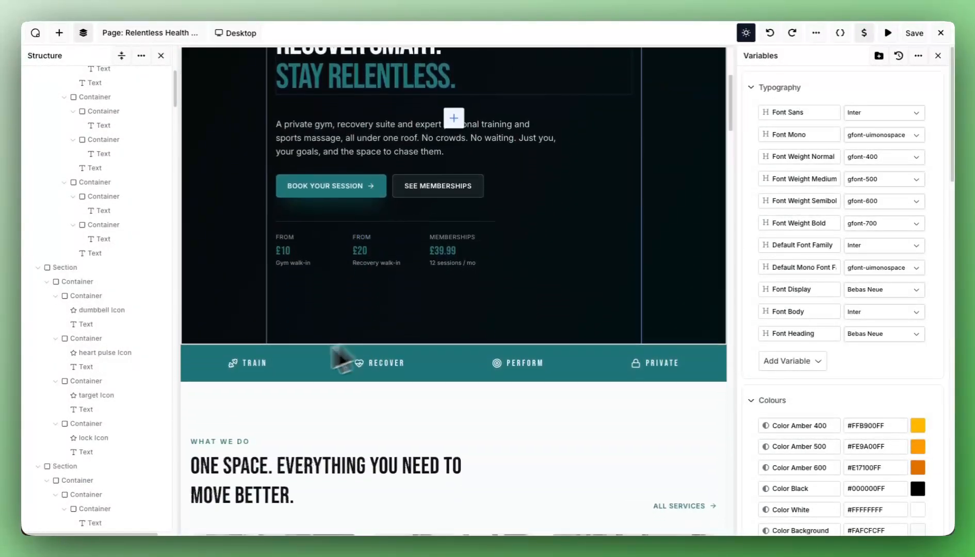
left_click(230, 363)
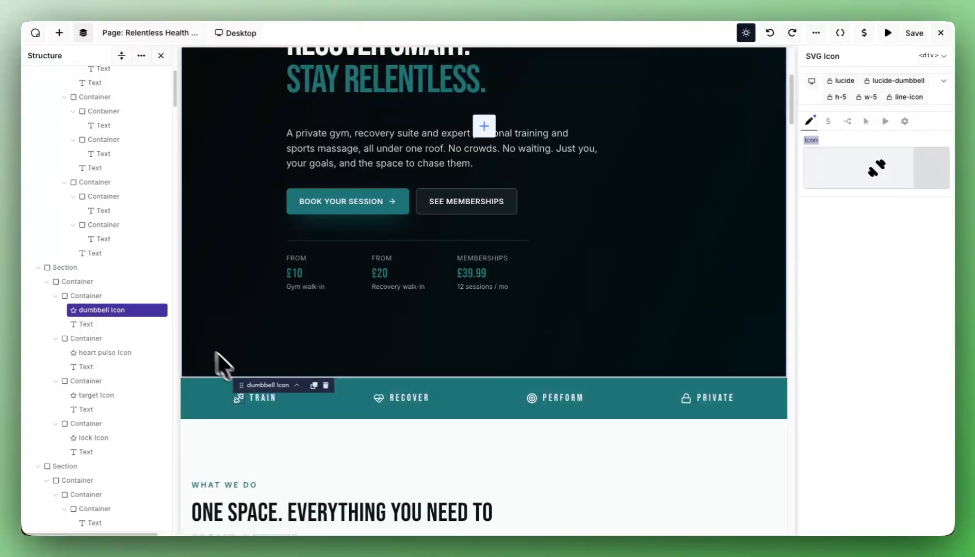
left_click(827, 82)
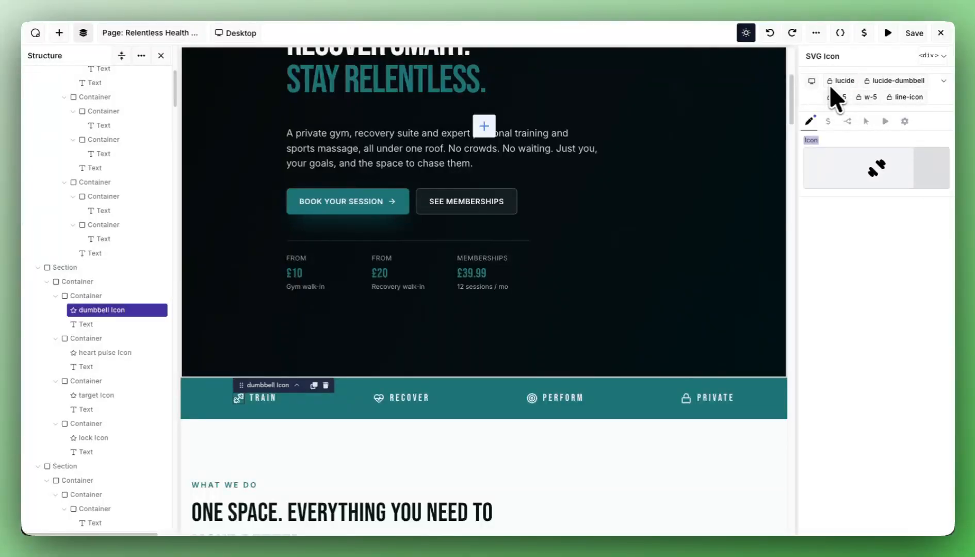
Browse the Uncategorized set of imported icons in the Icon Library and close it without choosing one.
left_click(880, 173)
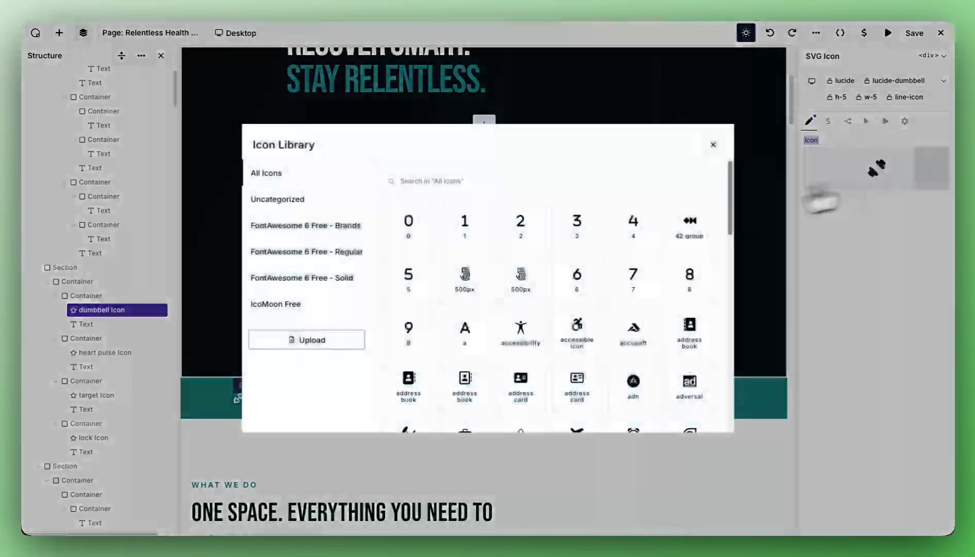
left_click(295, 201)
scroll(516, 257, "down", 4)
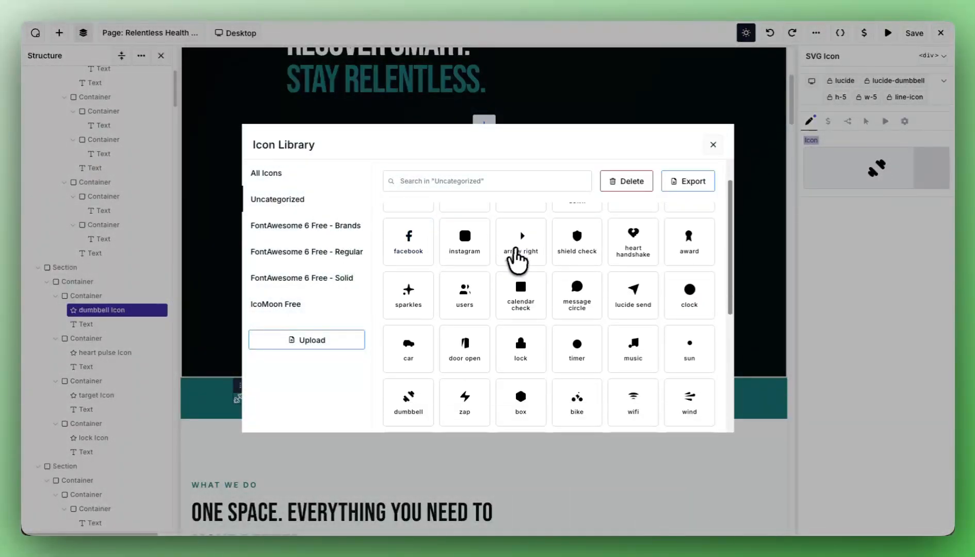
scroll(521, 261, "down", 2)
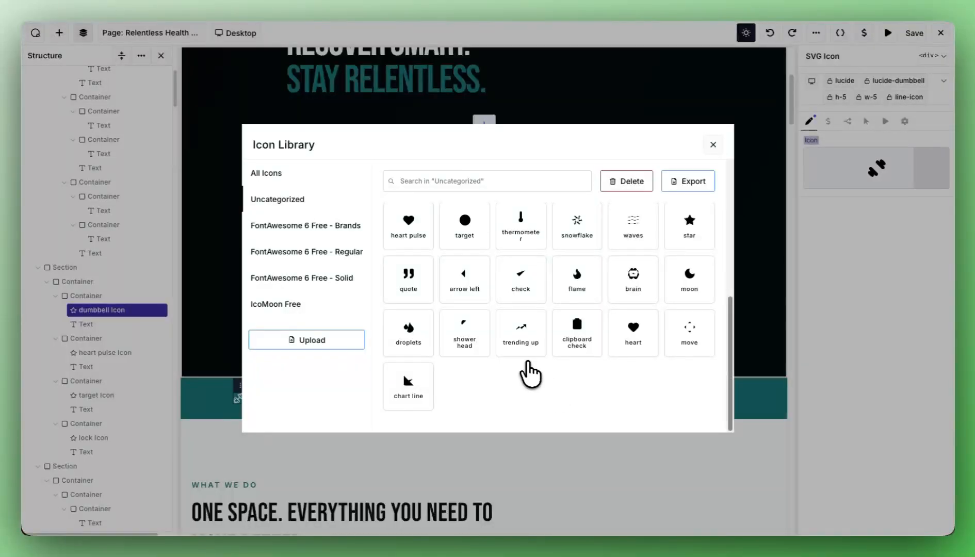
left_click(713, 145)
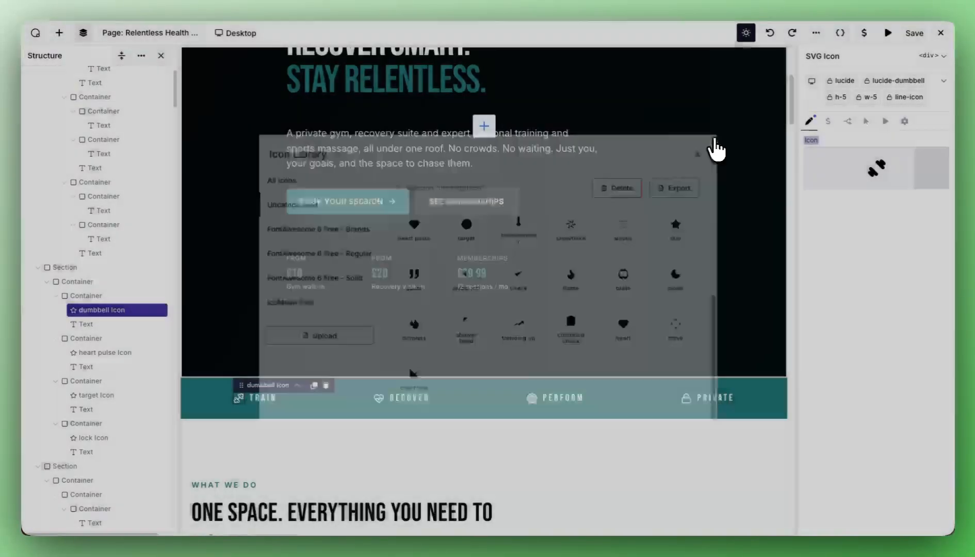
Unlock the dumbbell icon's line-icon class to inspect its custom CSS, and select the heart pulse icon to compare.
left_click(895, 99)
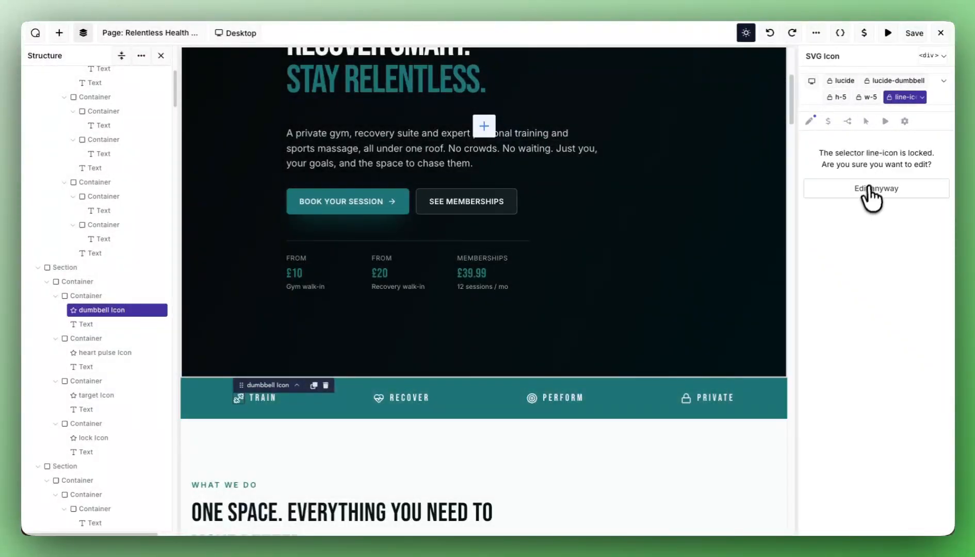
left_click(867, 188)
left_click(895, 387)
scroll(897, 385, "down", 2)
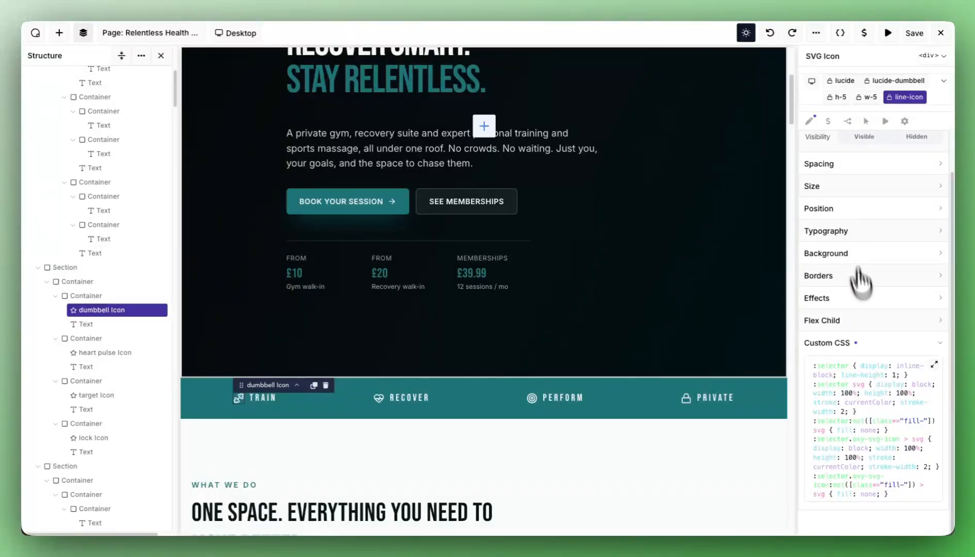
left_click(97, 352)
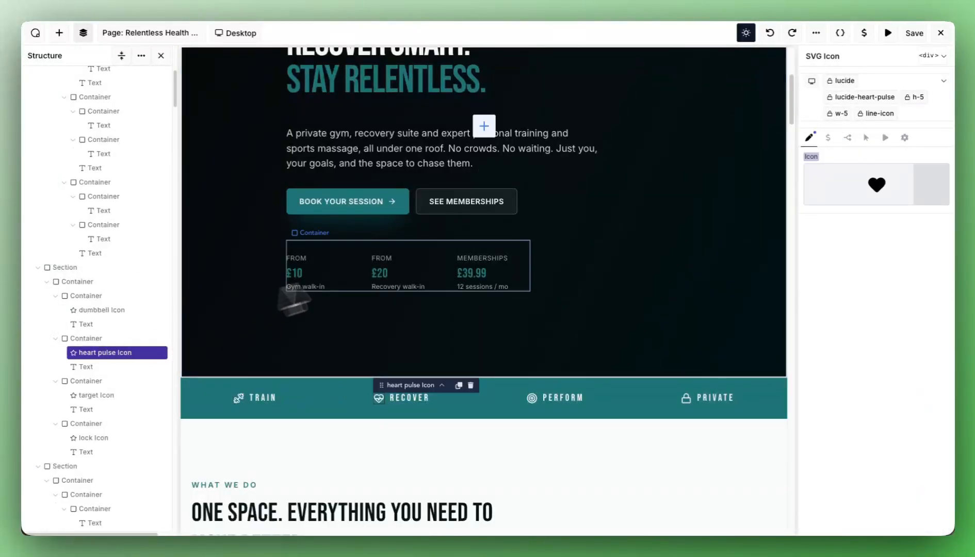
Inspect the classes on the Meet the Team section's first paragraph and its bold accreditation line.
scroll(414, 258, "down", 15)
scroll(413, 250, "down", 20)
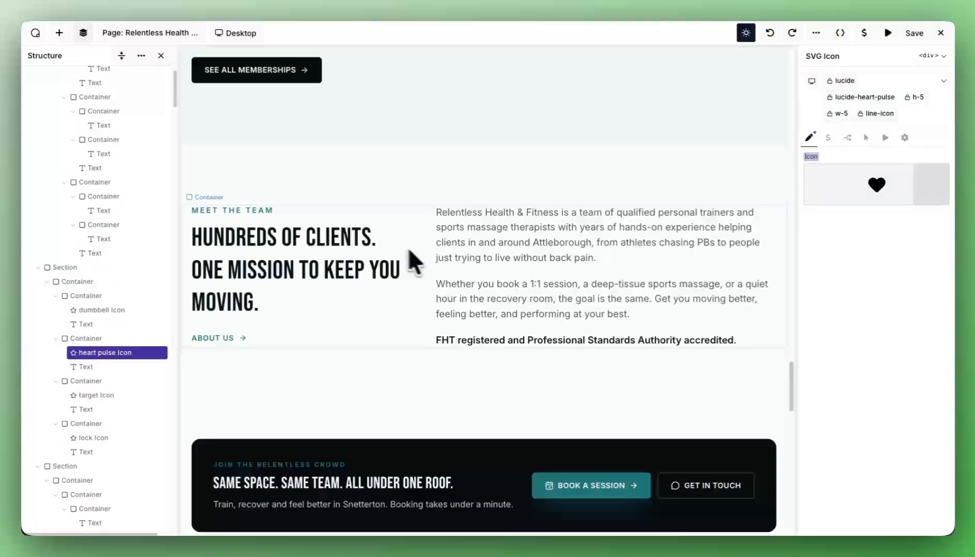
left_click(554, 234)
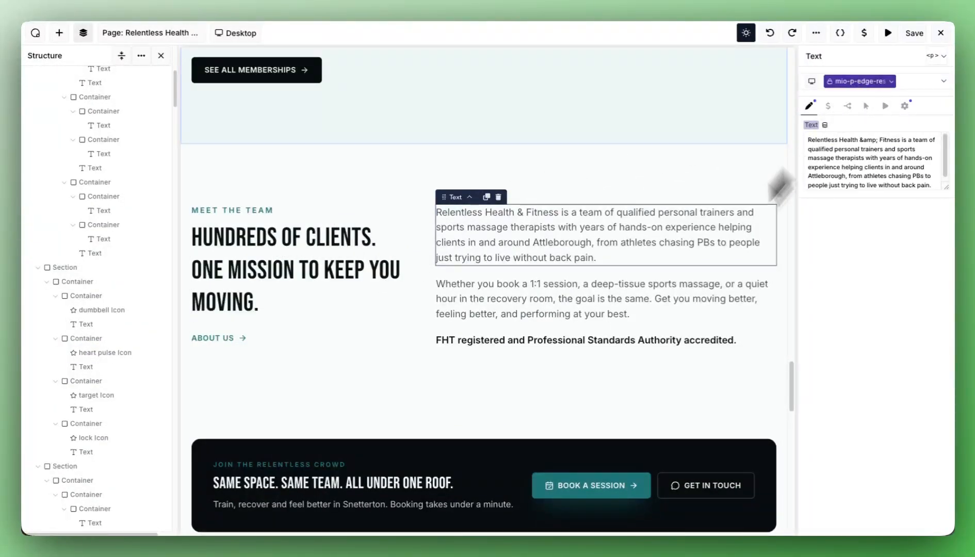
left_click(567, 343)
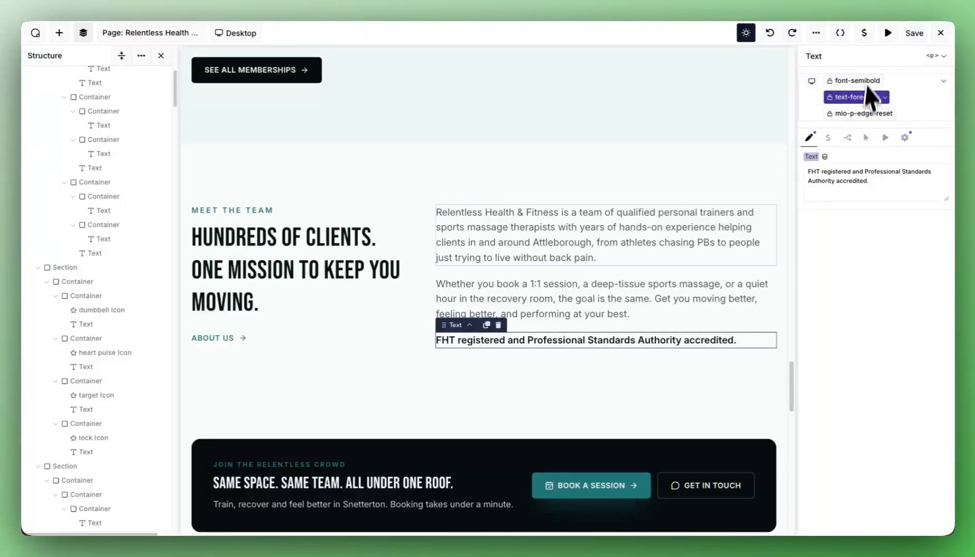
Select the reviews section's H2 heading to inspect its classes, and look over the call-to-action below and the review cards.
scroll(359, 289, "down", 9)
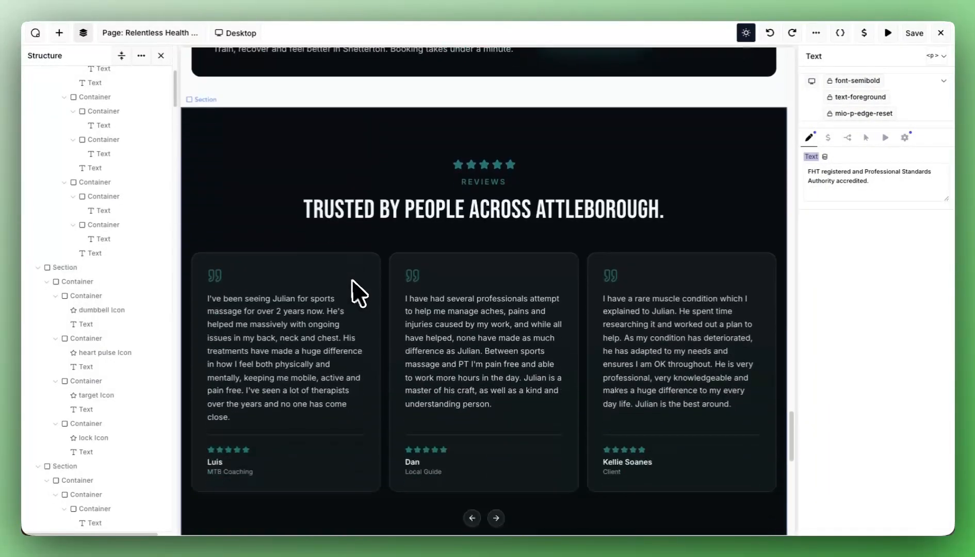
left_click(404, 212)
scroll(475, 232, "down", 8)
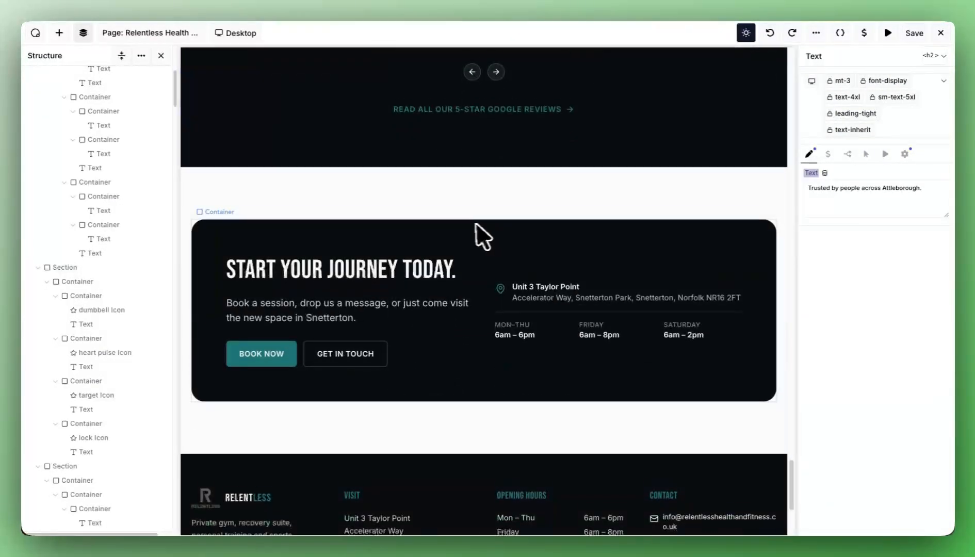
scroll(472, 235, "up", 7)
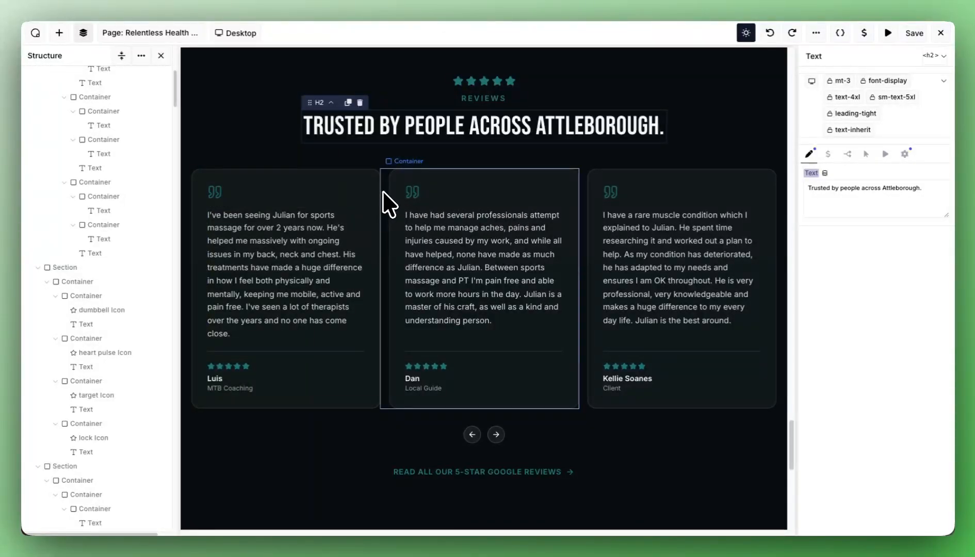
Select the middle review card's container to inspect its classes, and look over the rest of the page down to the footer.
left_click(388, 205)
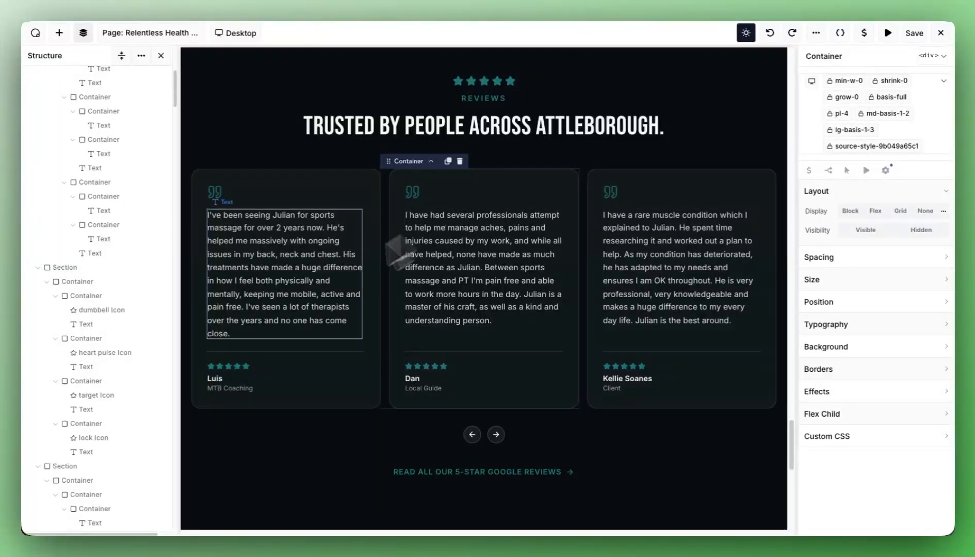
scroll(486, 360, "down", 4)
scroll(487, 360, "down", 7)
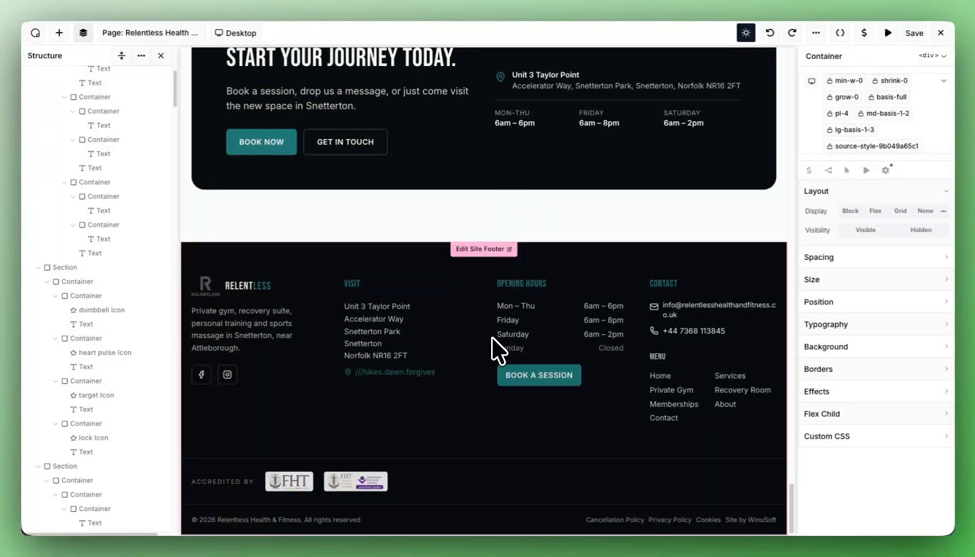
scroll(494, 344, "up", 20)
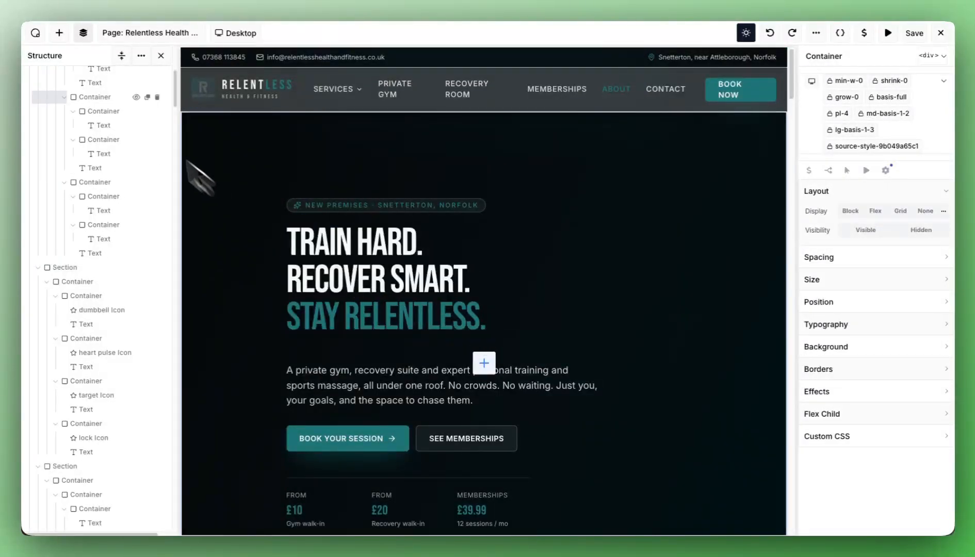
Switch the builder to the Contact page.
left_click(240, 36)
left_click(137, 34)
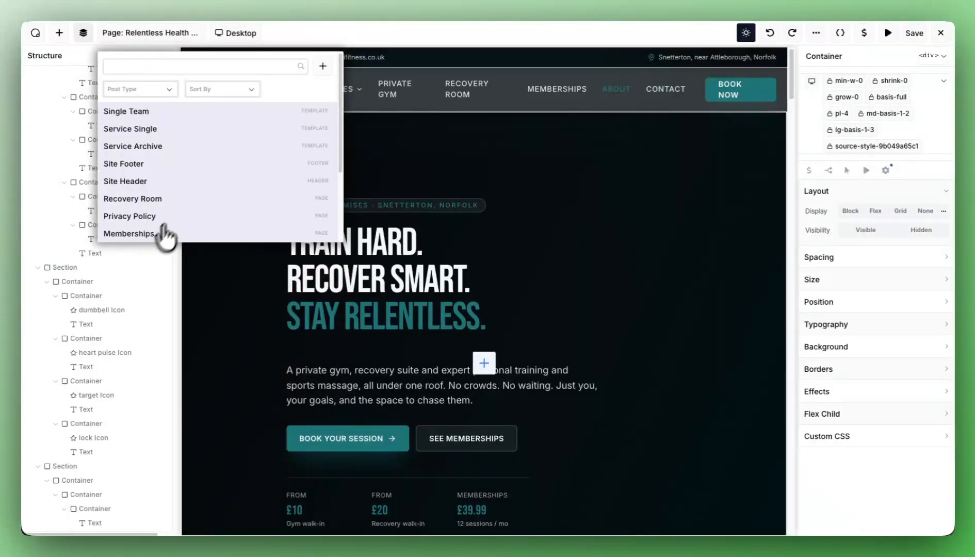
scroll(165, 236, "down", 3)
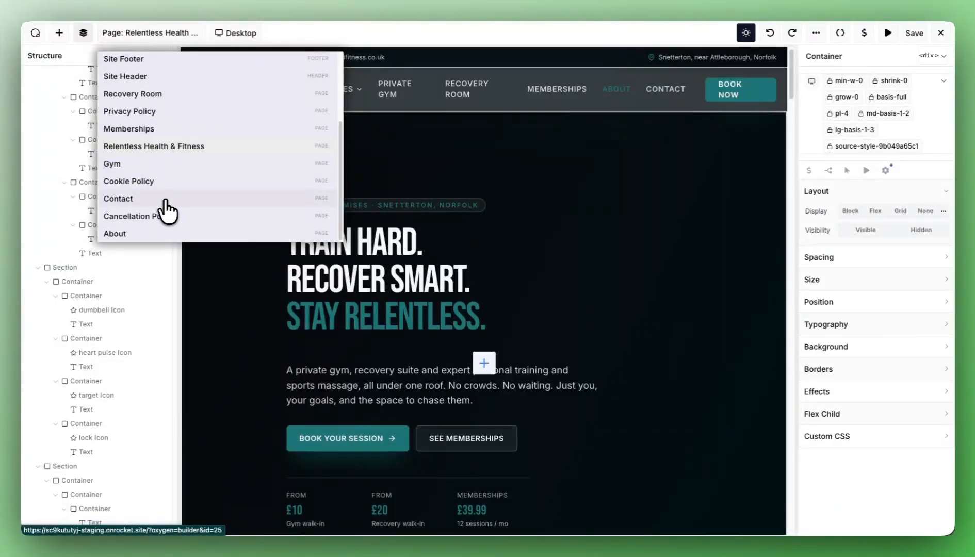
left_click(165, 201)
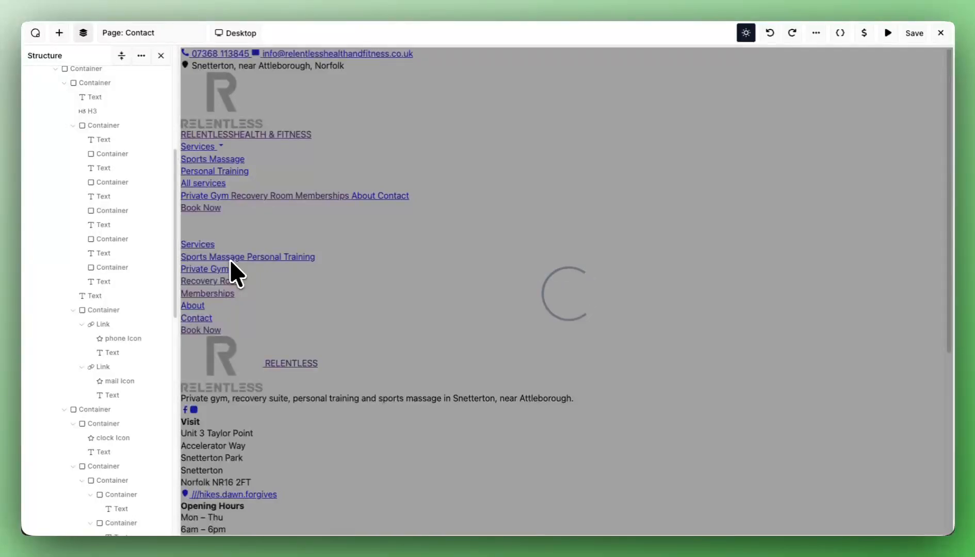
Select the contact form under Tell Us What You Need and locate its /contact element in the page structure.
scroll(583, 208, "down", 2)
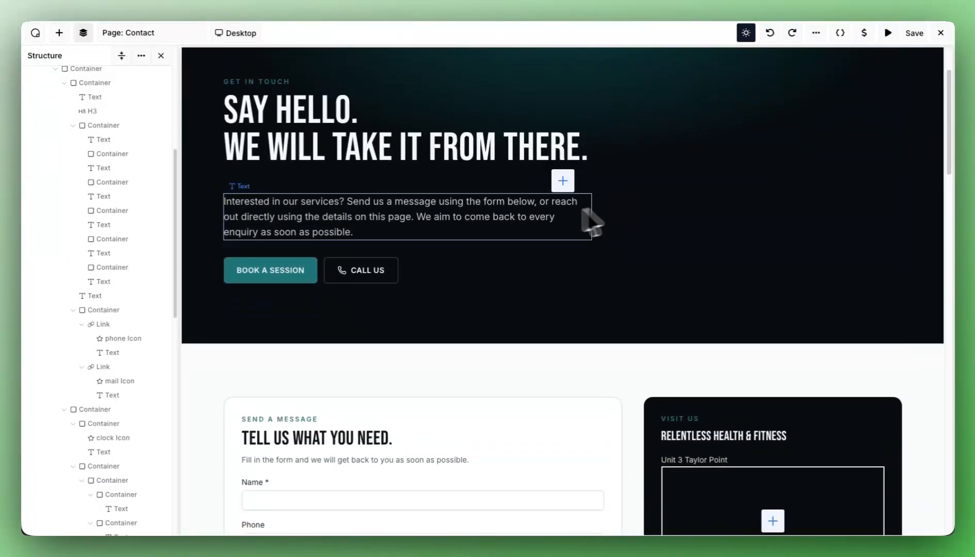
scroll(593, 220, "down", 7)
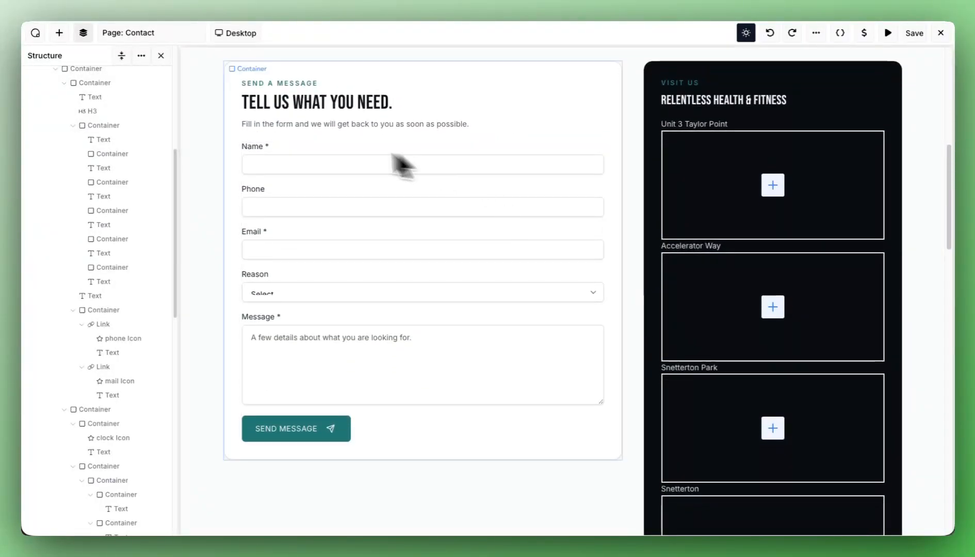
left_click(283, 146)
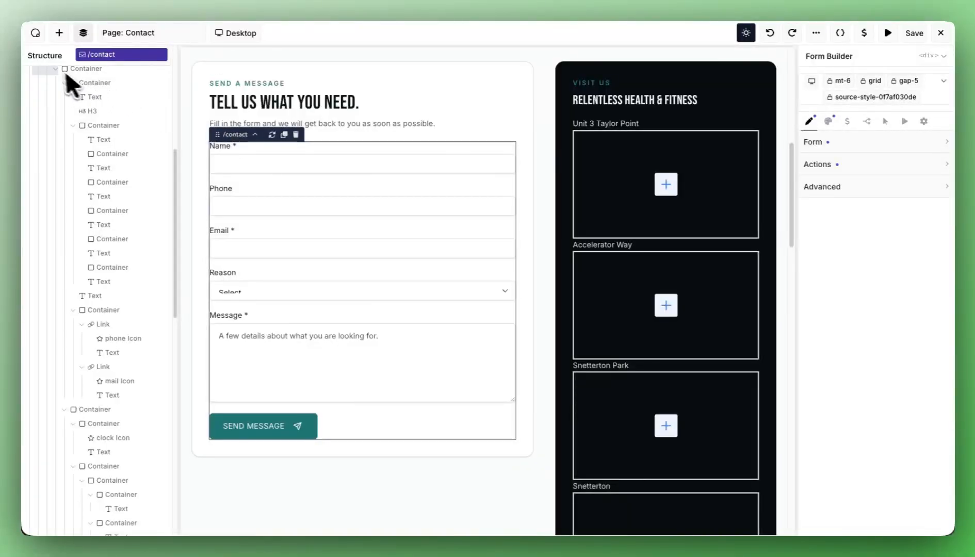
scroll(109, 307, "down", 10)
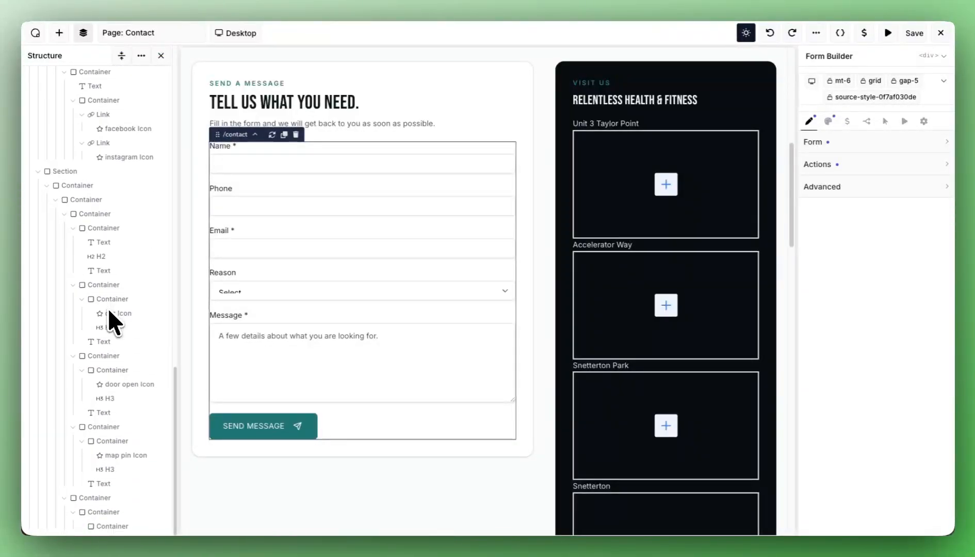
scroll(108, 309, "up", 5)
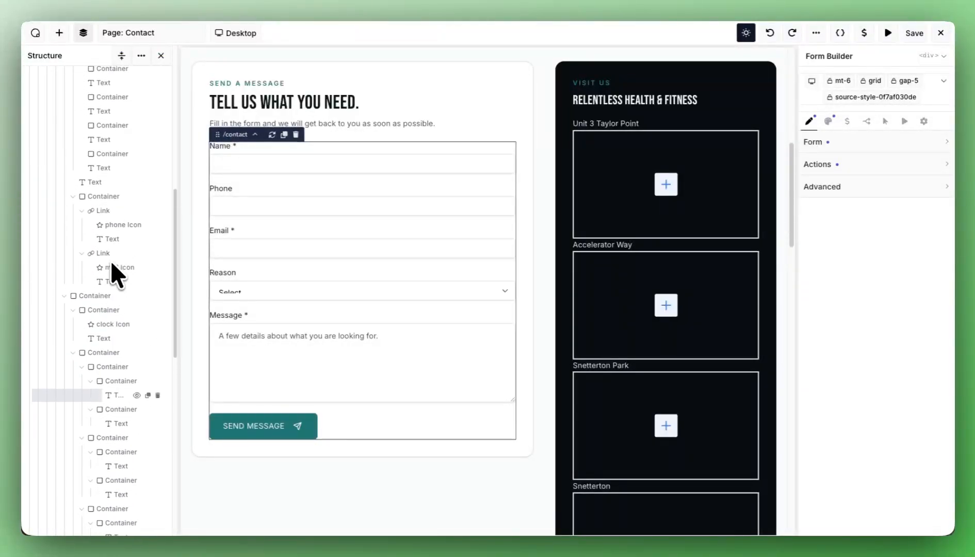
scroll(112, 265, "up", 5)
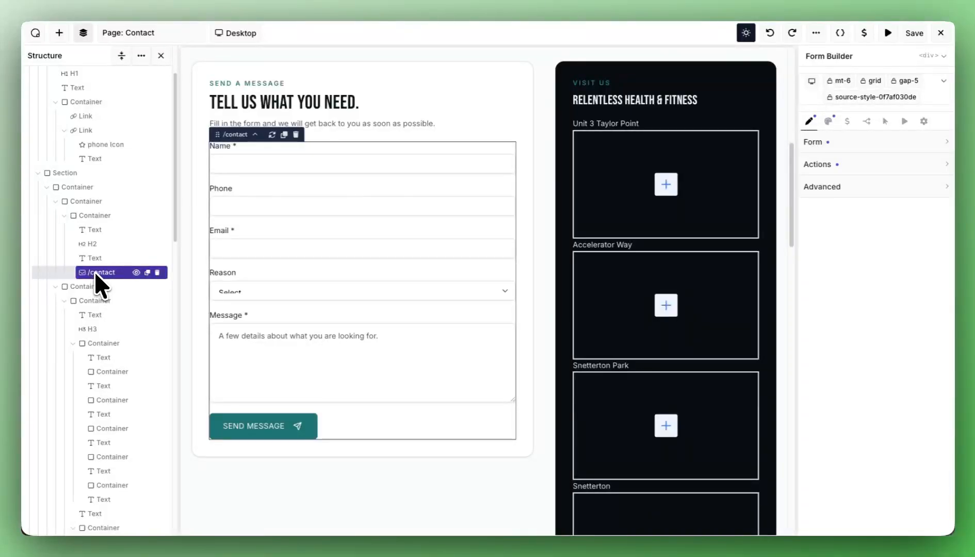
Inspect the contact form's fields, including the Name field's type, label and advanced options.
left_click(842, 144)
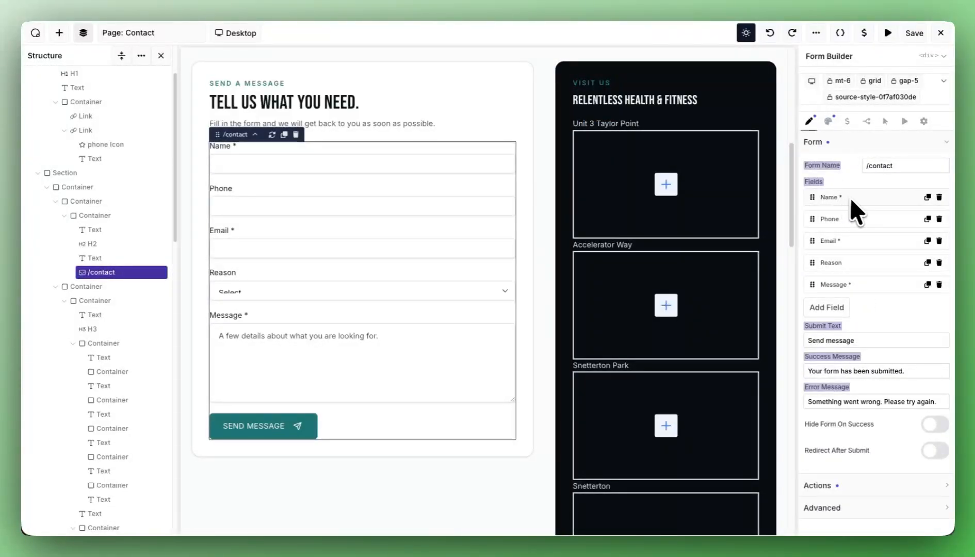
left_click(846, 199)
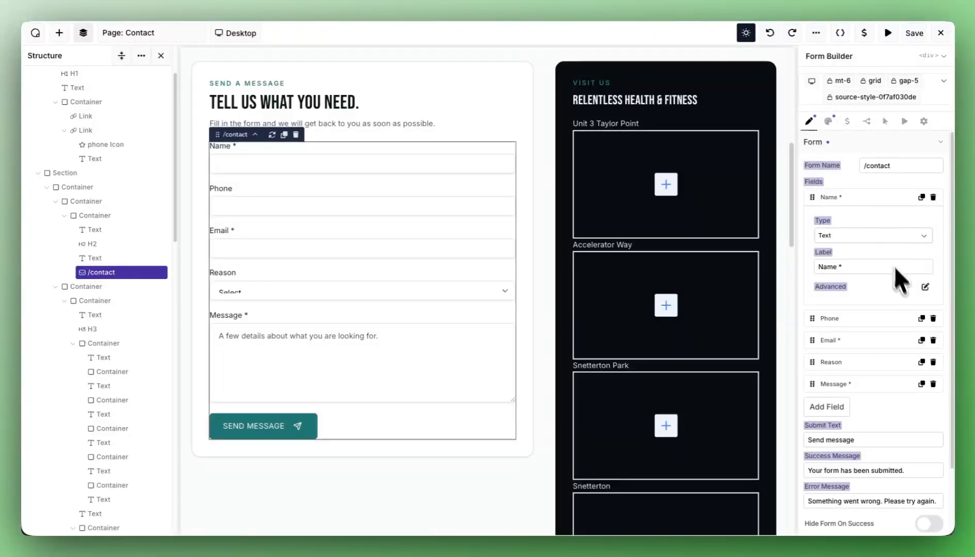
left_click(925, 287)
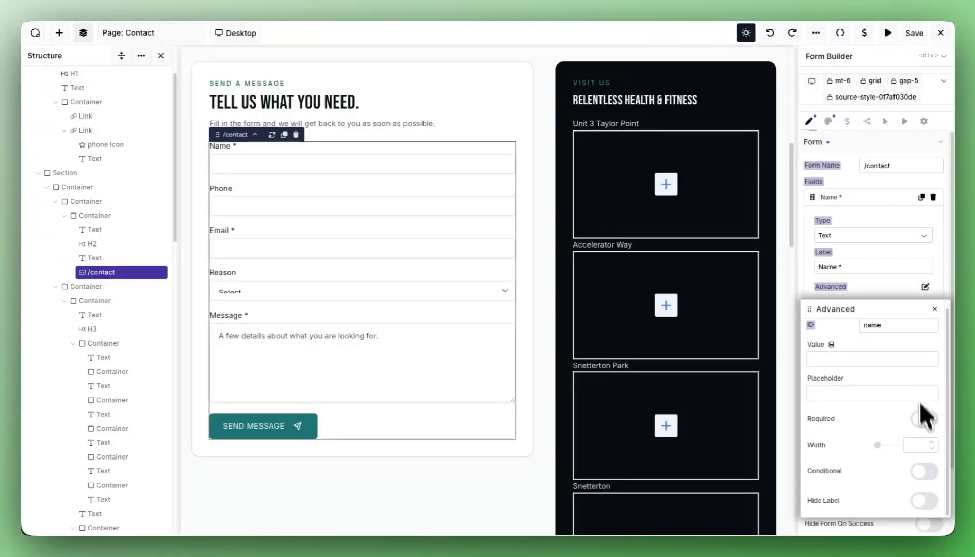
left_click(937, 309)
Review the contact form's submit messages and its actions after submission.
scroll(885, 252, "down", 3)
left_click(871, 499)
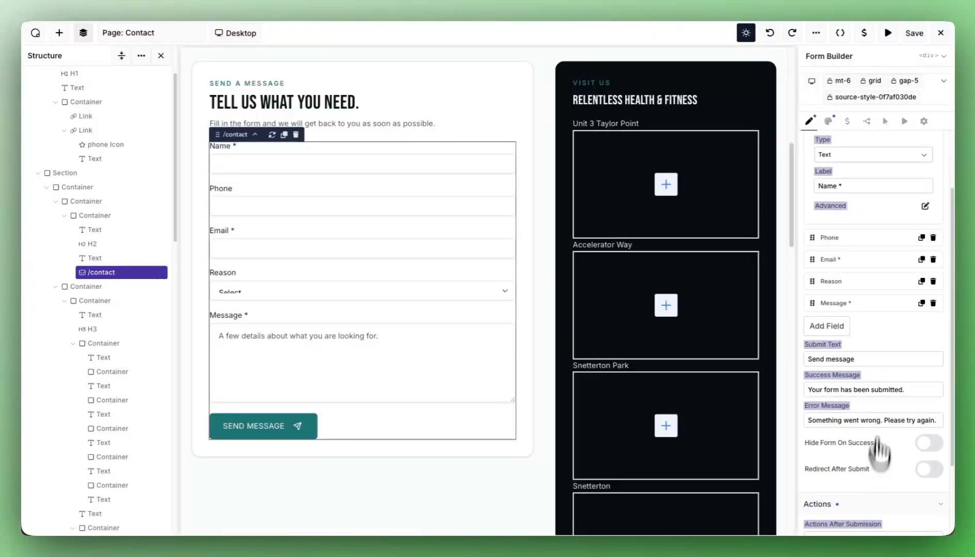
scroll(880, 443, "down", 2)
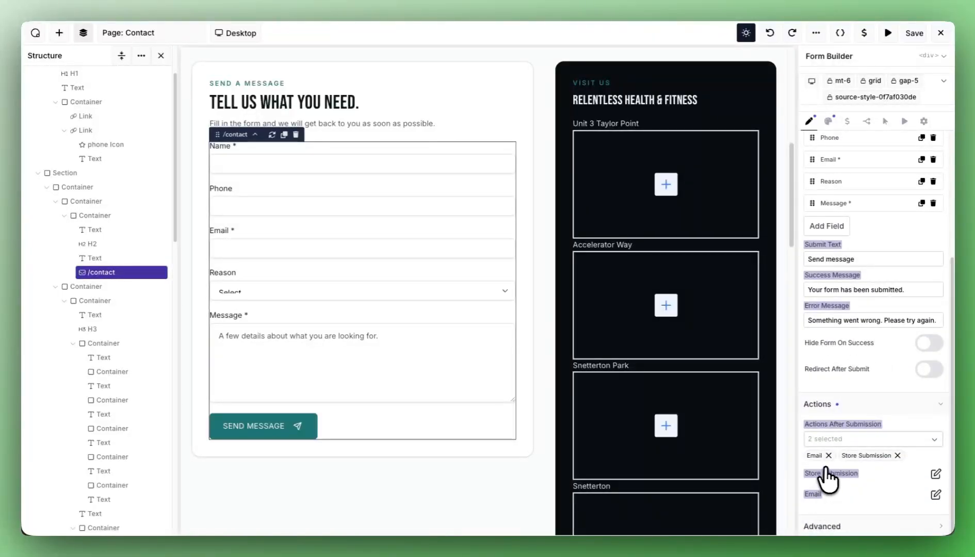
scroll(877, 449, "up", 4)
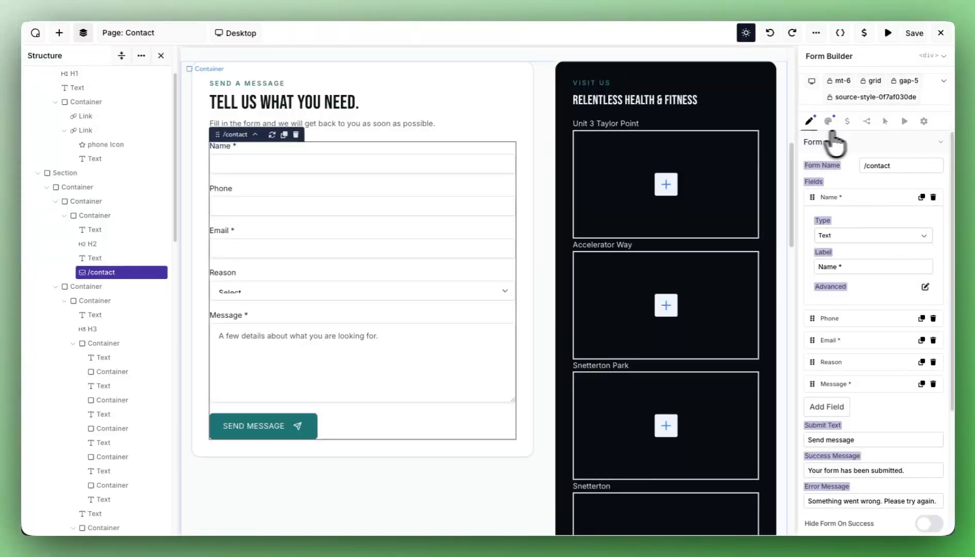
Select the empty container beside the Find Us text to inspect it, and look over the rest of the Contact page.
scroll(433, 281, "down", 8)
scroll(419, 280, "down", 7)
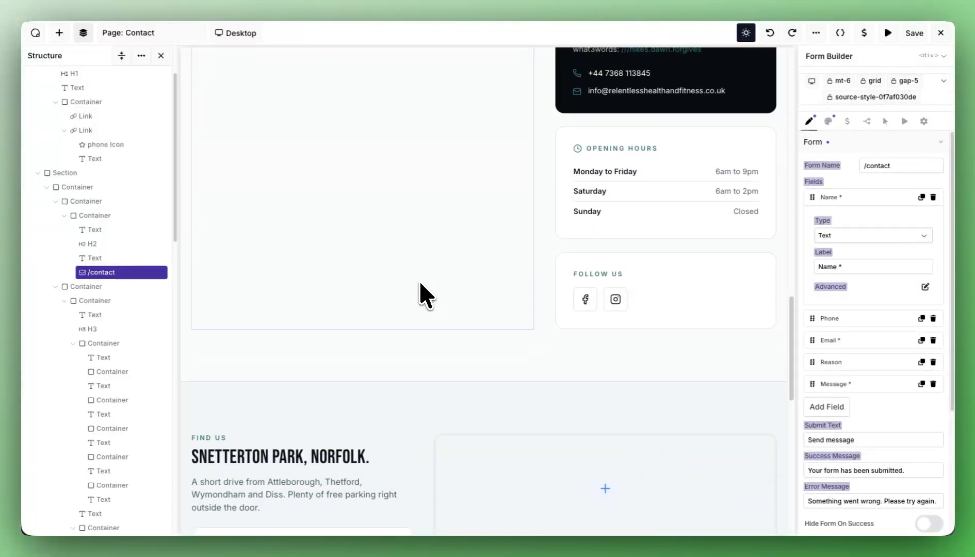
left_click(502, 123)
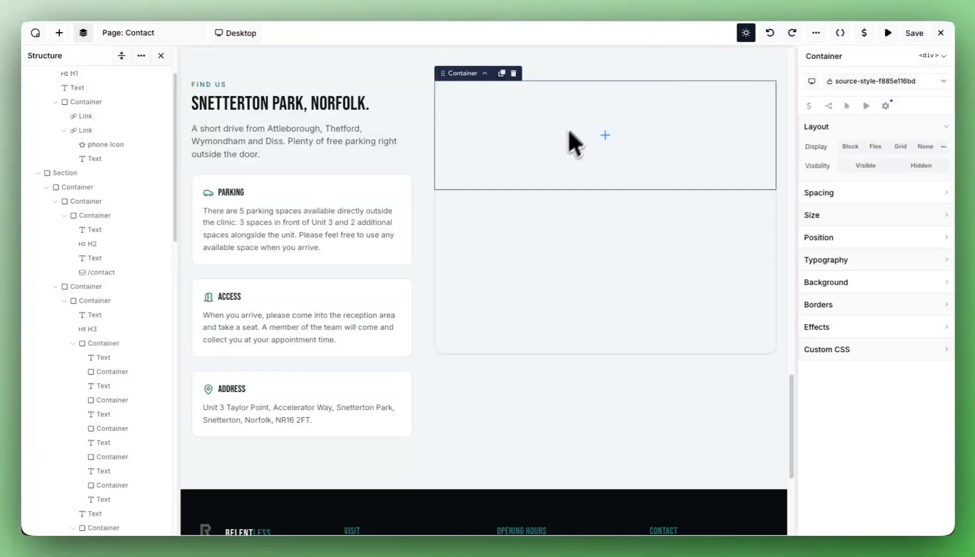
scroll(554, 251, "down", 1)
scroll(551, 253, "down", 5)
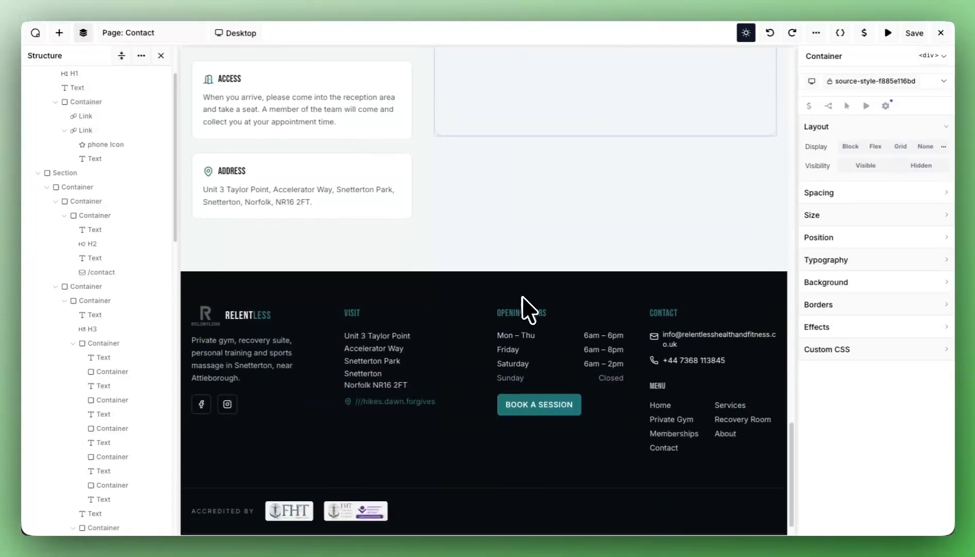
scroll(546, 289, "up", 12)
scroll(548, 278, "up", 15)
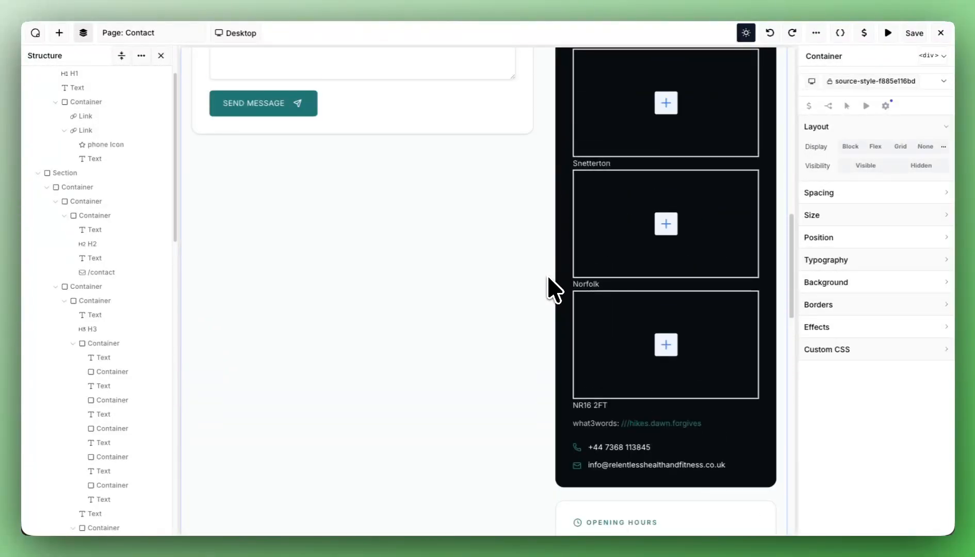